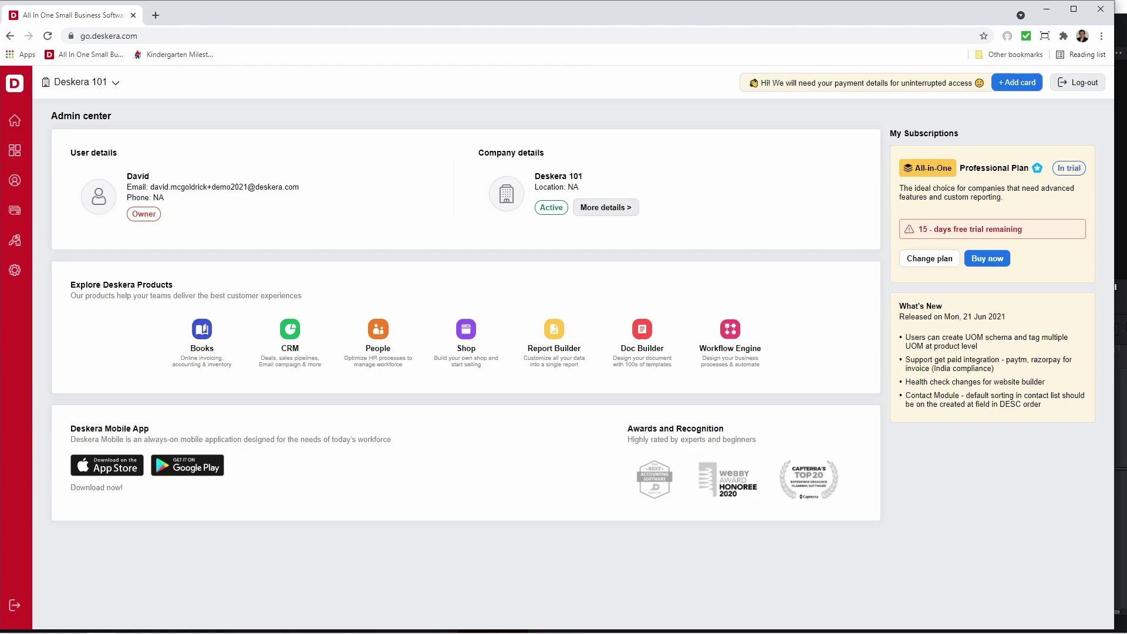
Launch Deskera Books from the Admin Center and maximize the browser window
{"action": "left_click", "coordinate": [212, 333]}
{"action": "key", "text": "super+Up"}
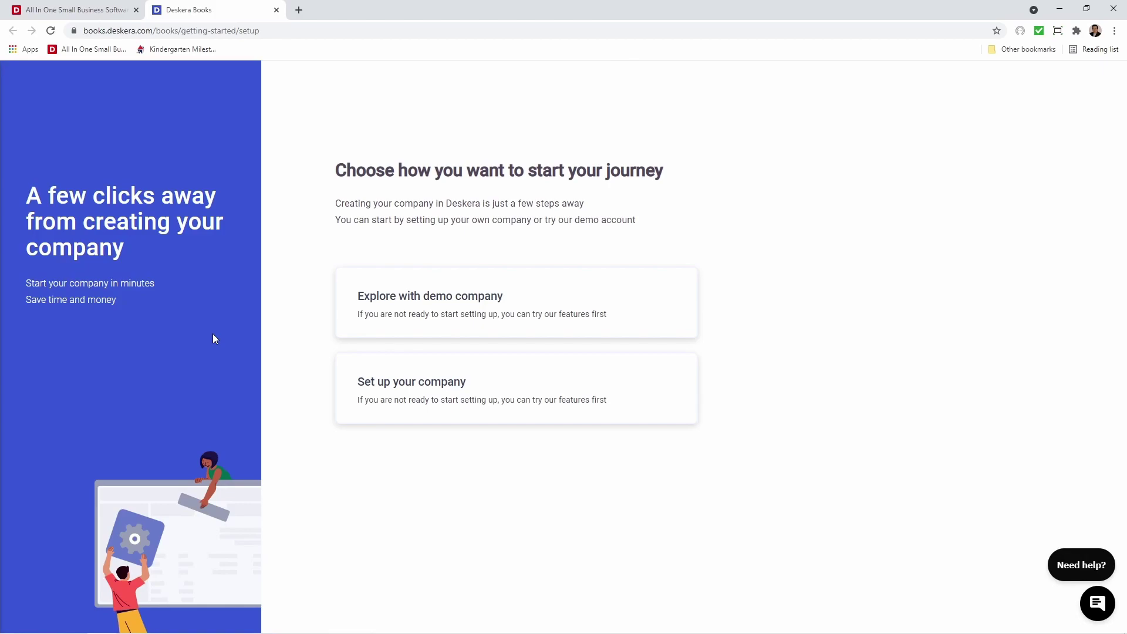
Set up your own company named Deskera 101 Pte Ltd, with country Singapore and currency SGD
{"action": "left_click", "coordinate": [499, 385]}
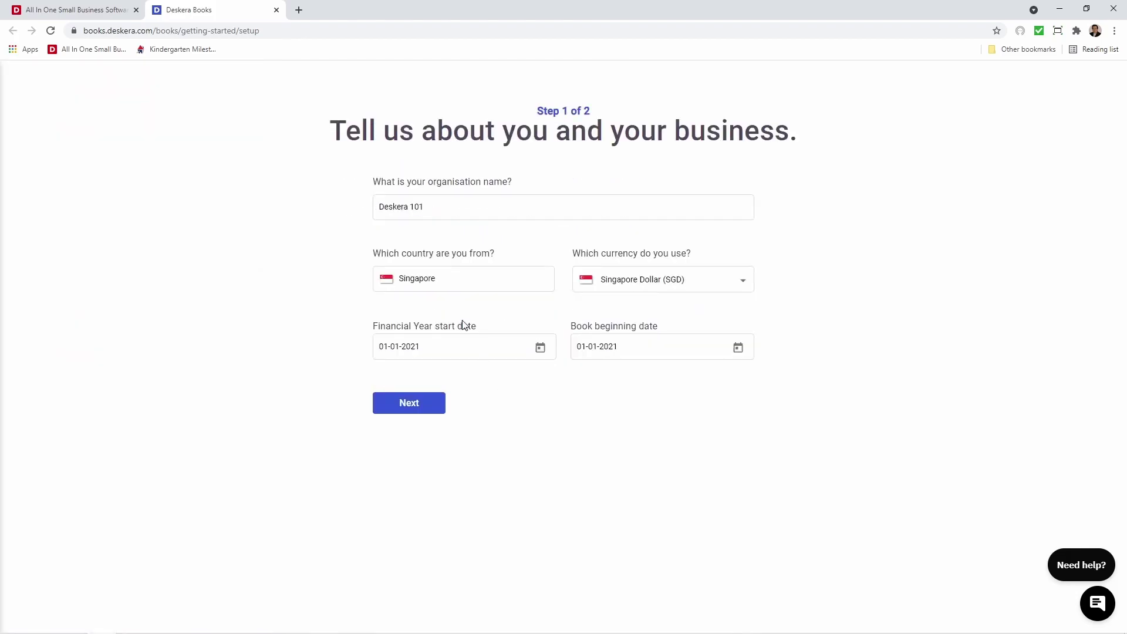
{"action": "left_click", "coordinate": [435, 208]}
{"action": "type", "text": "Pte L"}
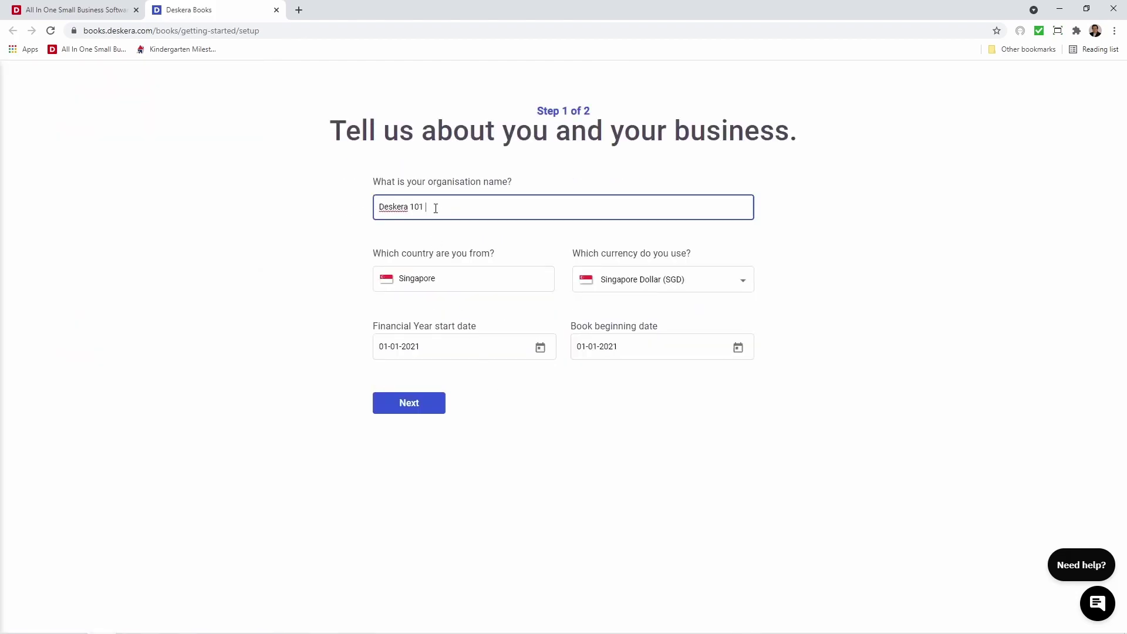
{"action": "type", "text": "td"}
{"action": "left_click", "coordinate": [449, 277]}
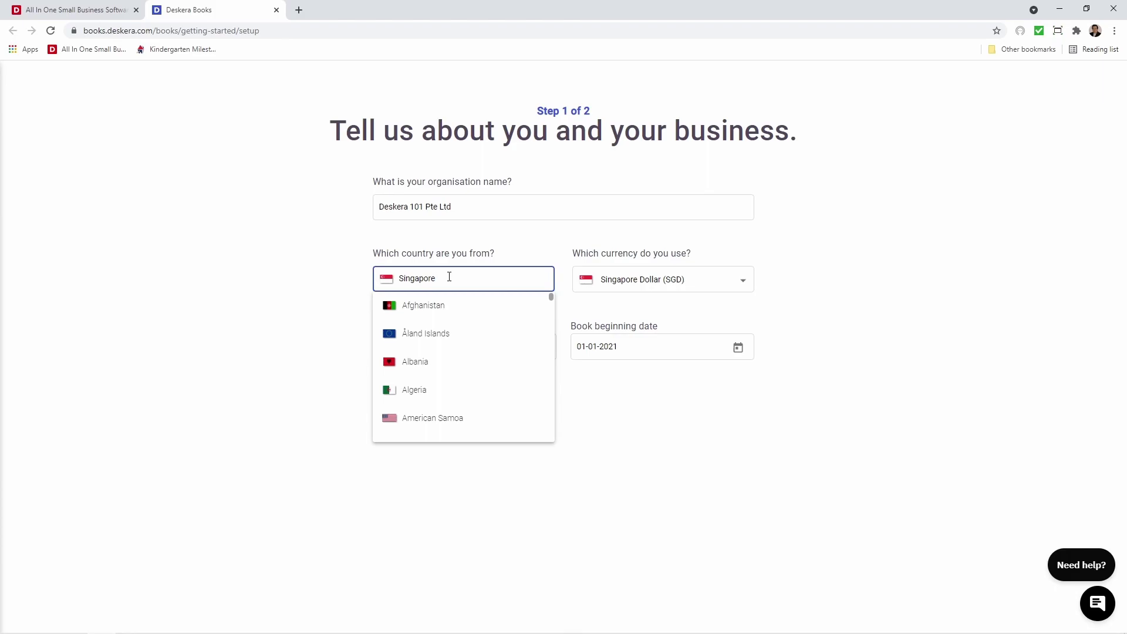
{"action": "left_click", "coordinate": [636, 290]}
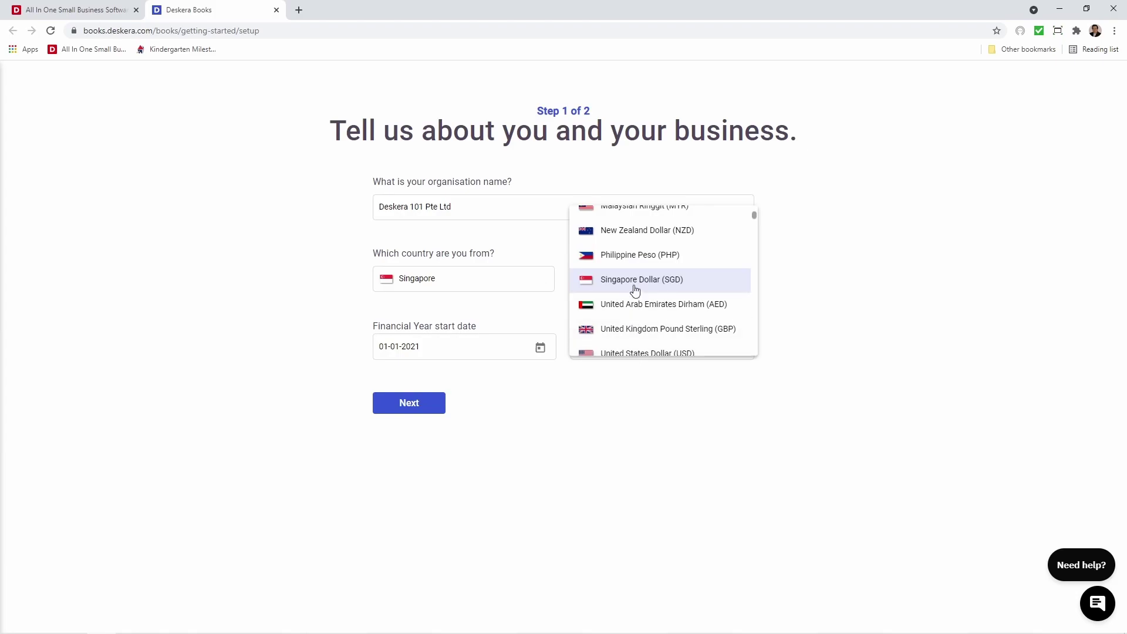
{"action": "left_click", "coordinate": [635, 290]}
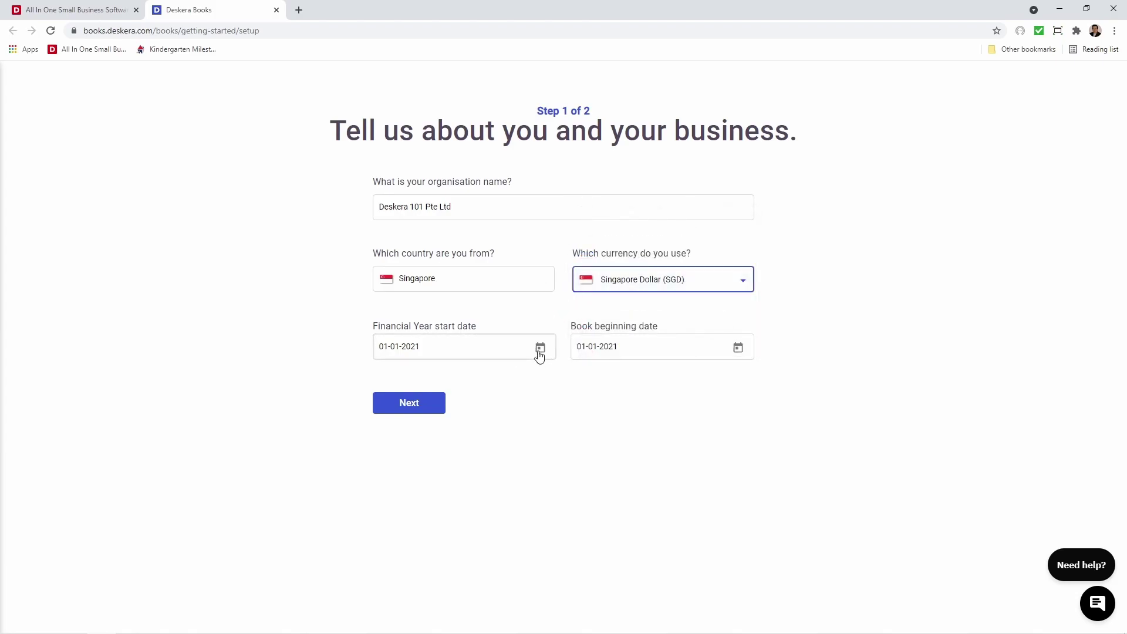
Set the book beginning date to 1 August 2021
{"action": "left_click", "coordinate": [539, 348]}
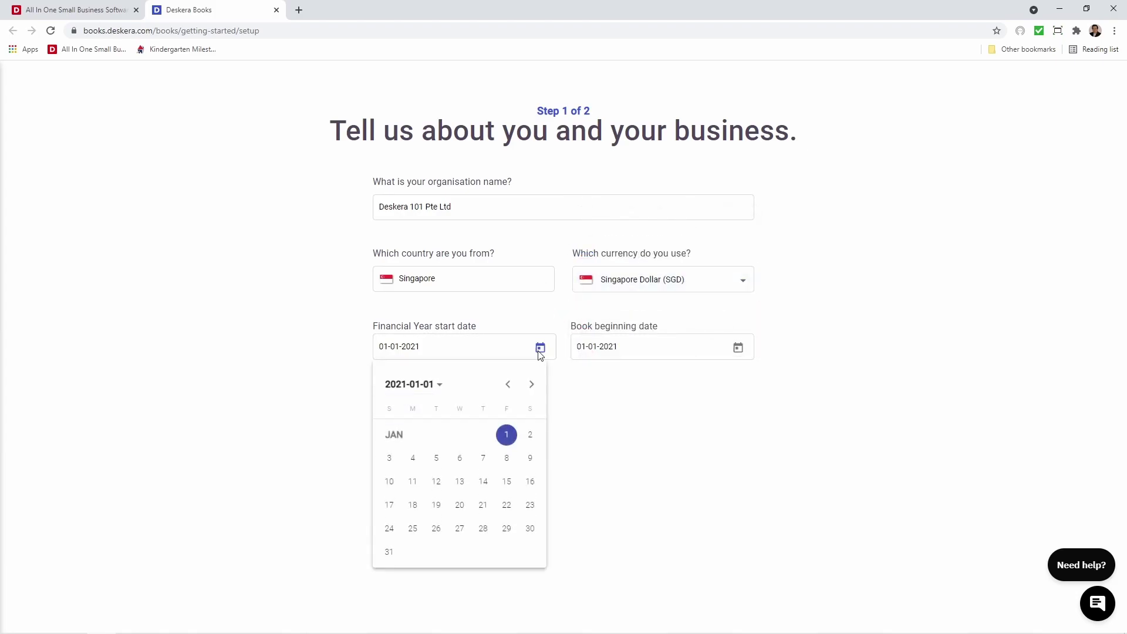
{"action": "left_click", "coordinate": [737, 348]}
{"action": "left_click", "coordinate": [737, 349]}
{"action": "left_click", "coordinate": [727, 385]}
{"action": "left_click", "coordinate": [726, 385]}
{"action": "left_click", "coordinate": [726, 385]}
{"action": "left_click", "coordinate": [727, 385]}
{"action": "left_click", "coordinate": [726, 385]}
{"action": "left_click", "coordinate": [727, 385]}
{"action": "left_click", "coordinate": [727, 385]}
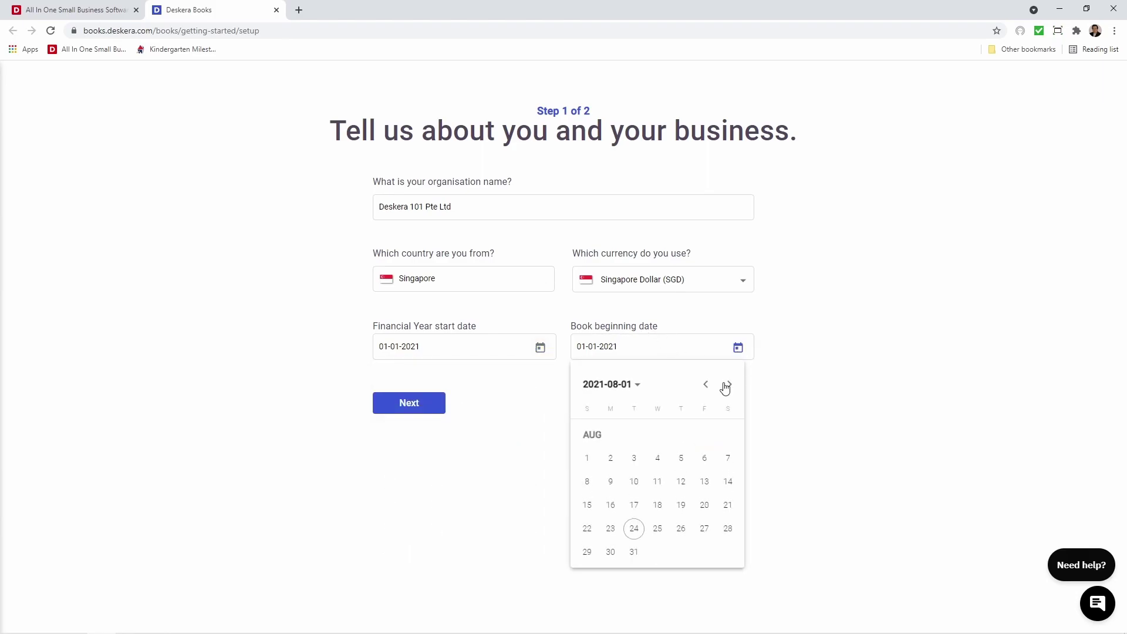
{"action": "left_click", "coordinate": [587, 470]}
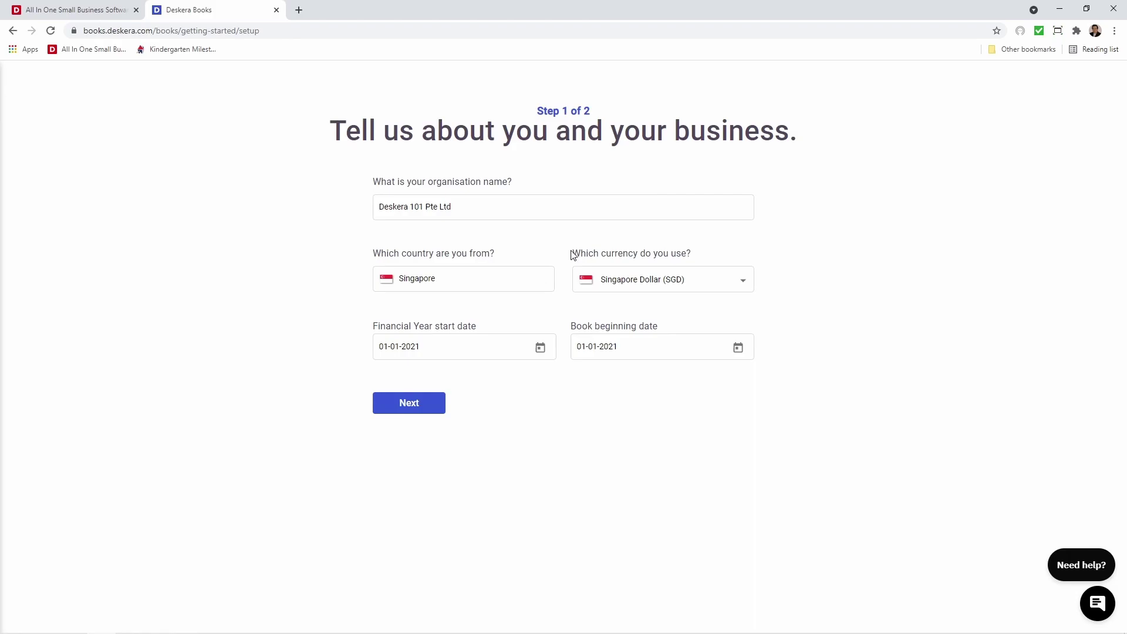
{"action": "left_click", "coordinate": [109, 12]}
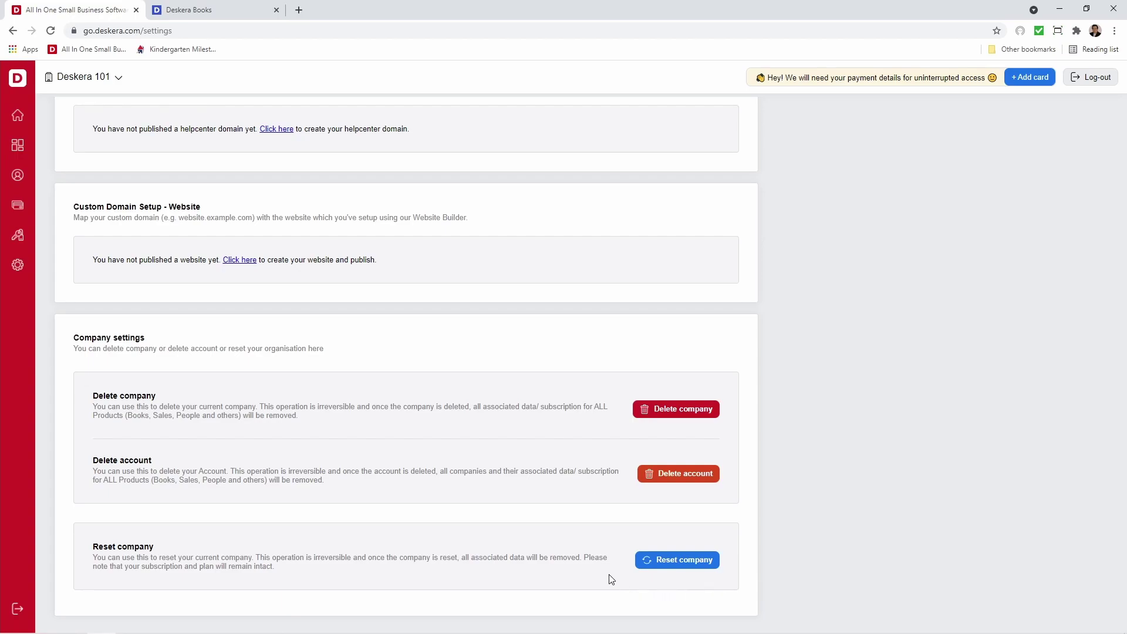
{"action": "left_click", "coordinate": [216, 10]}
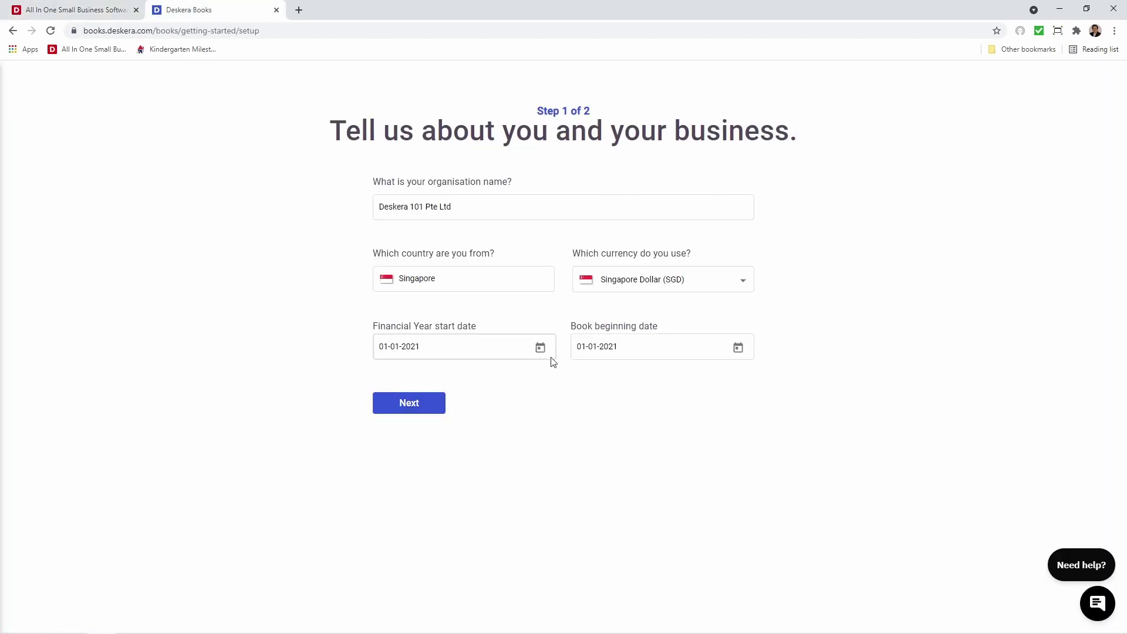
Choose Services, Digital Products and Inventory as the business types
{"action": "left_click", "coordinate": [414, 404]}
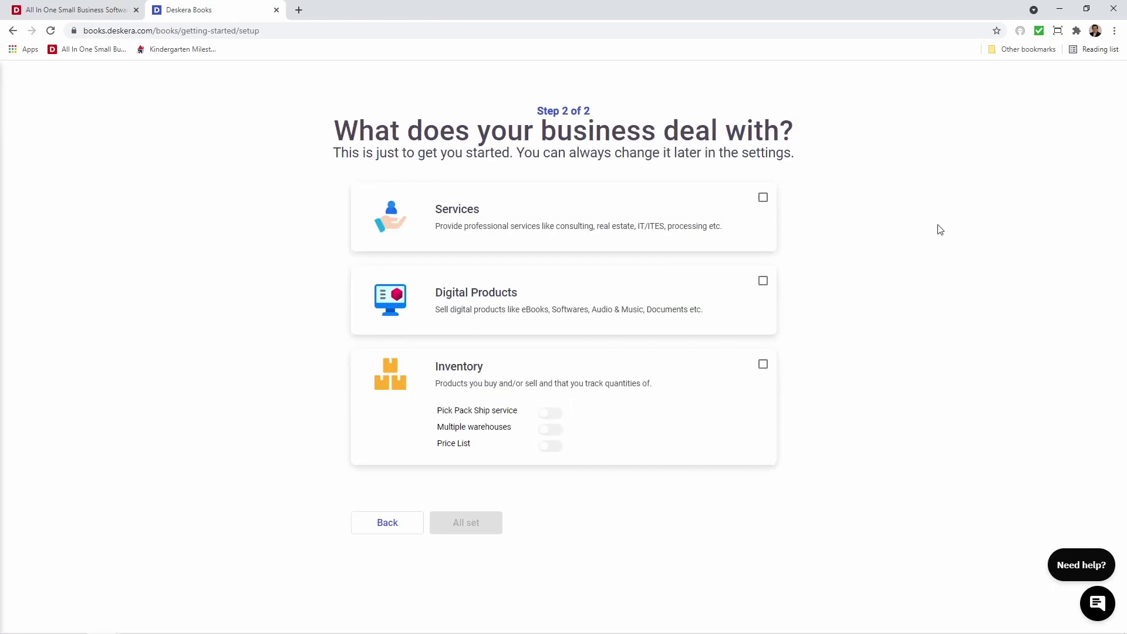
{"action": "left_click", "coordinate": [763, 198]}
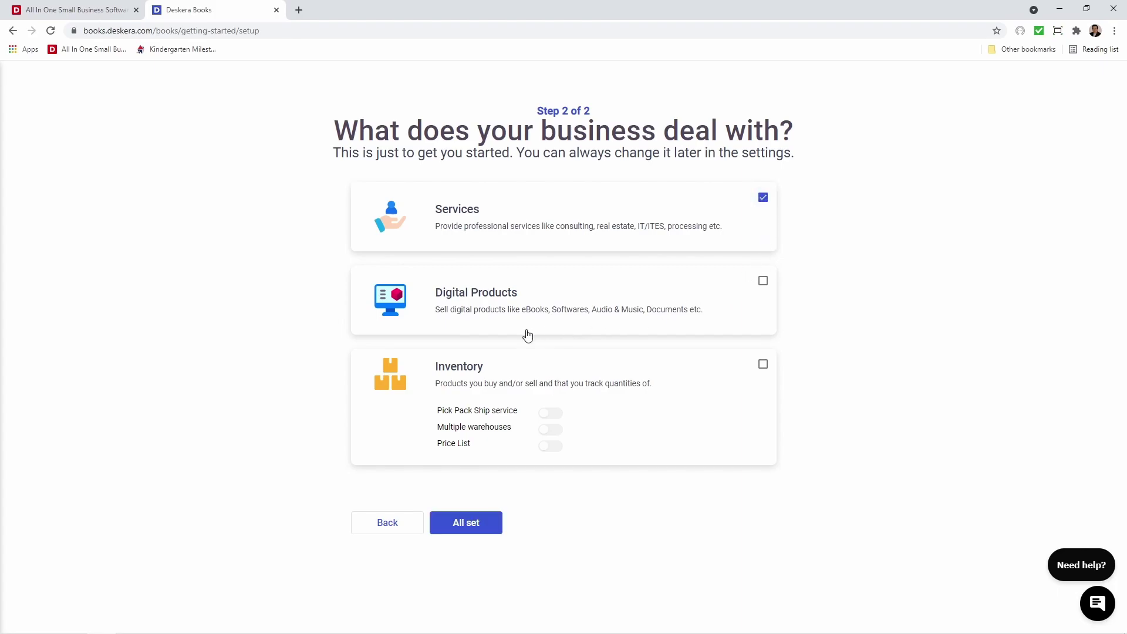
{"action": "left_click", "coordinate": [763, 282]}
{"action": "left_click", "coordinate": [763, 365]}
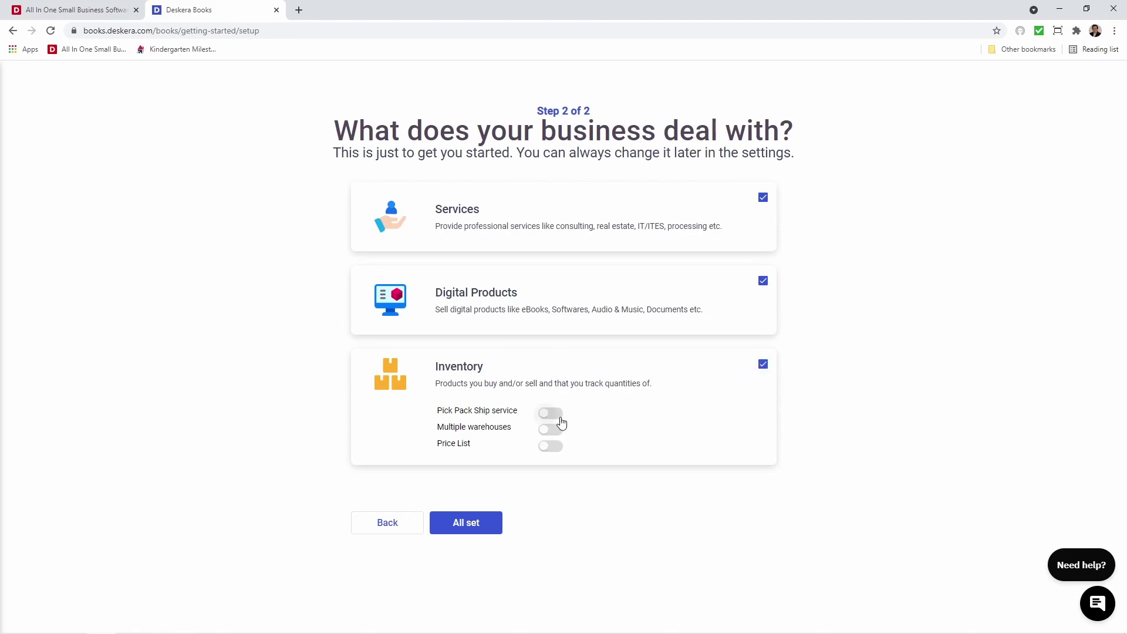
Enable Pick Pack Ship, multiple warehouses and price lists, then create the organisation
{"action": "left_click", "coordinate": [560, 420]}
{"action": "left_click", "coordinate": [552, 431]}
{"action": "left_click", "coordinate": [557, 457]}
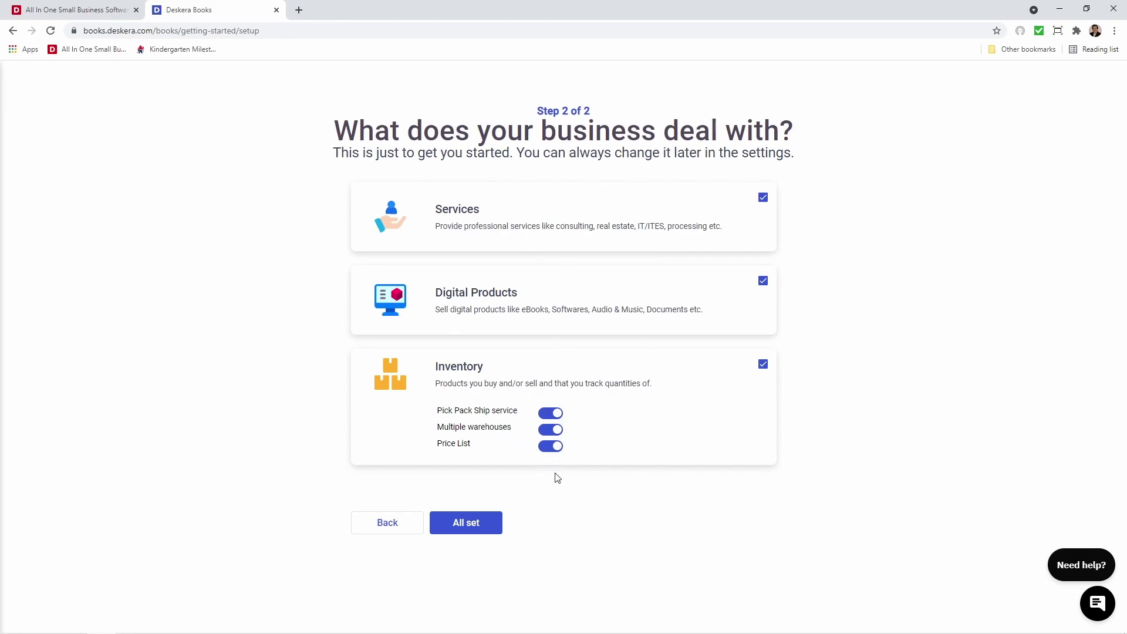
{"action": "left_click", "coordinate": [485, 535]}
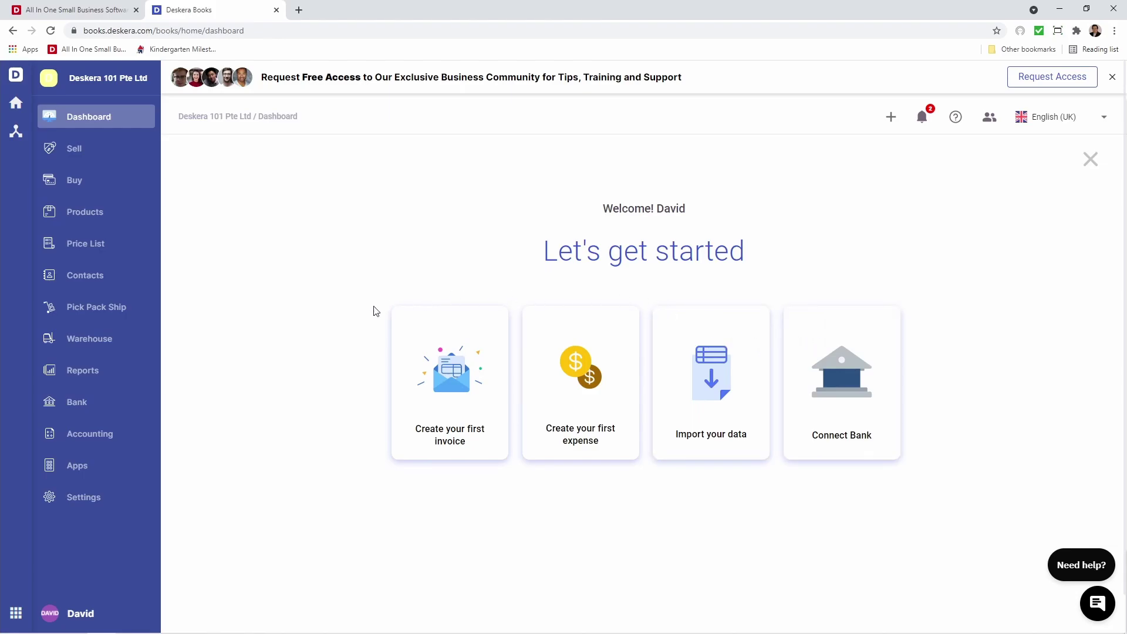
Add the flower photo as the logo in the Organisation Profile
{"action": "left_click", "coordinate": [93, 505]}
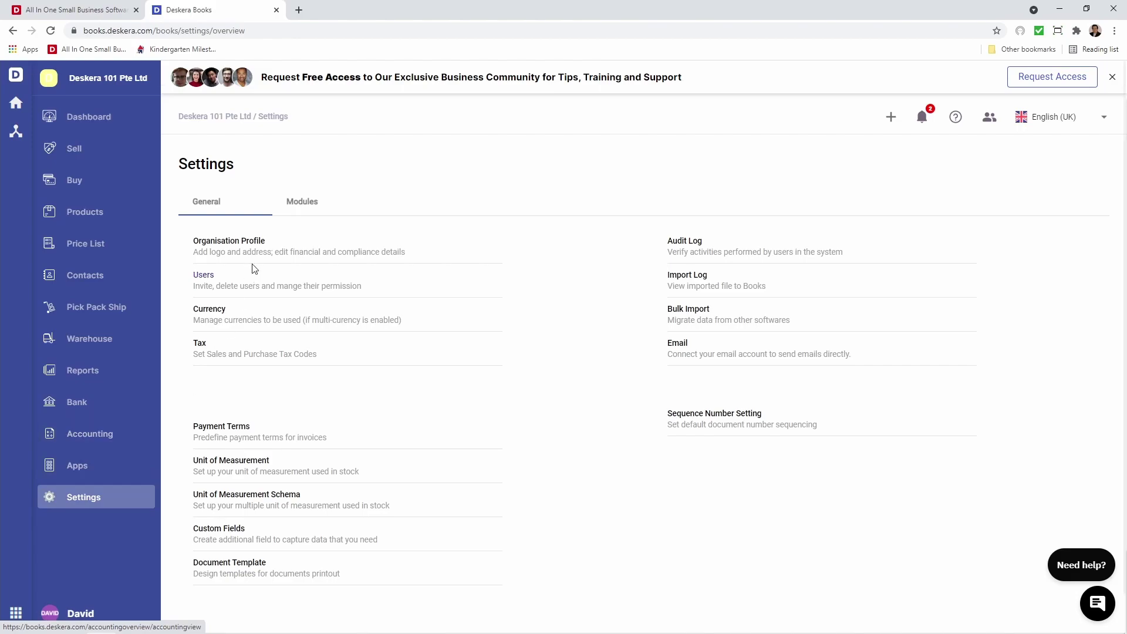
{"action": "left_click", "coordinate": [262, 247]}
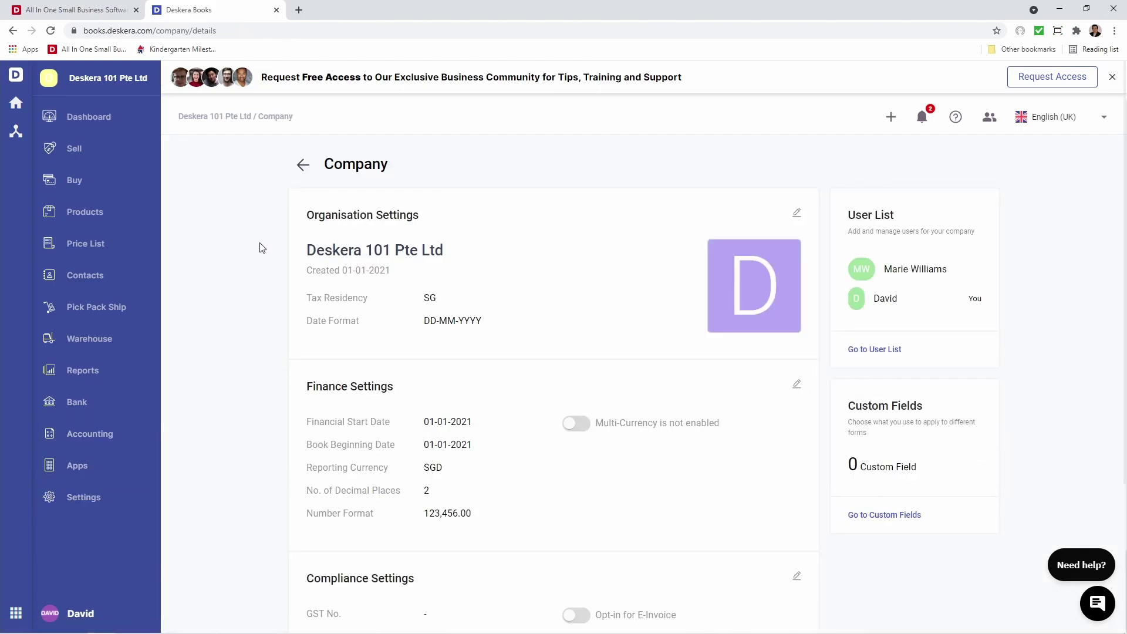
{"action": "left_click", "coordinate": [796, 214]}
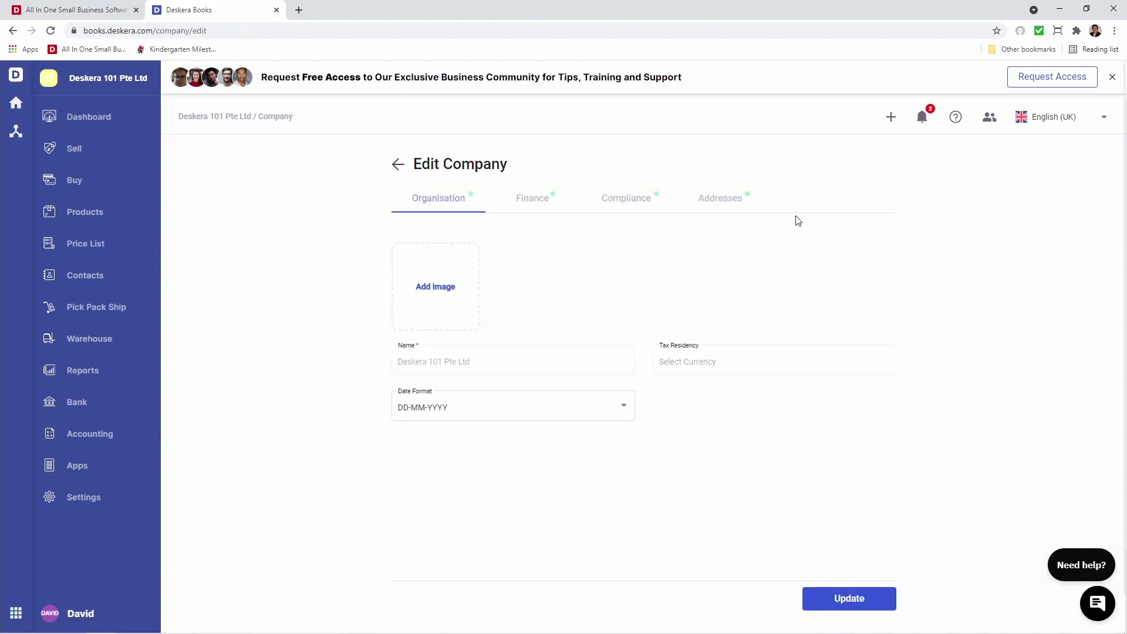
{"action": "left_click", "coordinate": [450, 287]}
{"action": "left_click", "coordinate": [464, 297]}
Keep the DD-MM-YYYY date format and move to the Finance settings
{"action": "left_click", "coordinate": [506, 415]}
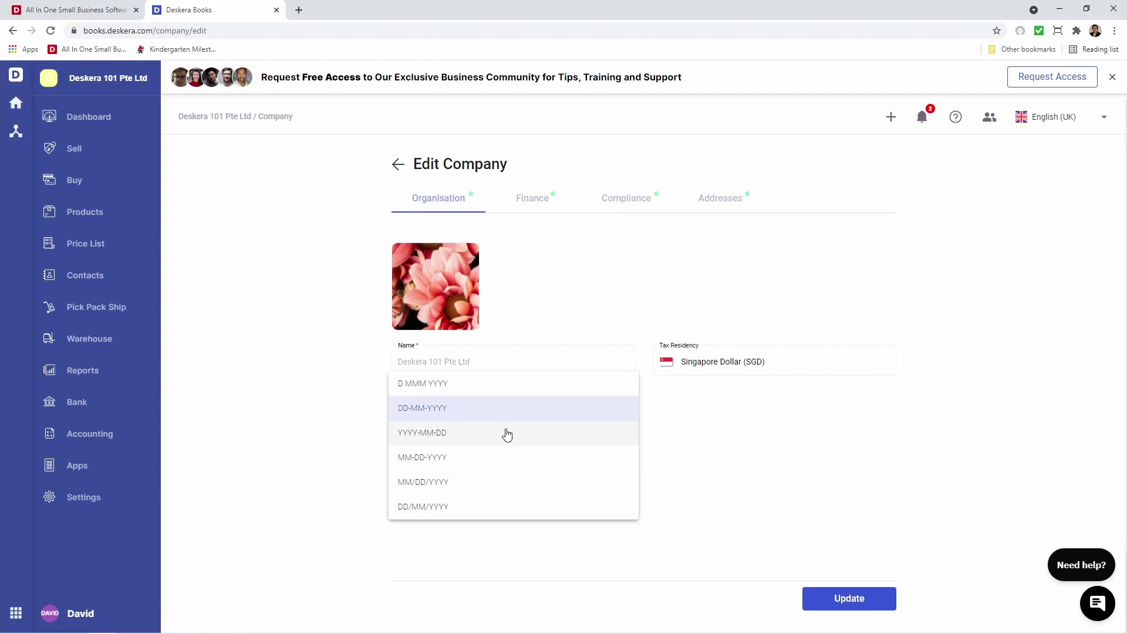
{"action": "left_click", "coordinate": [500, 412]}
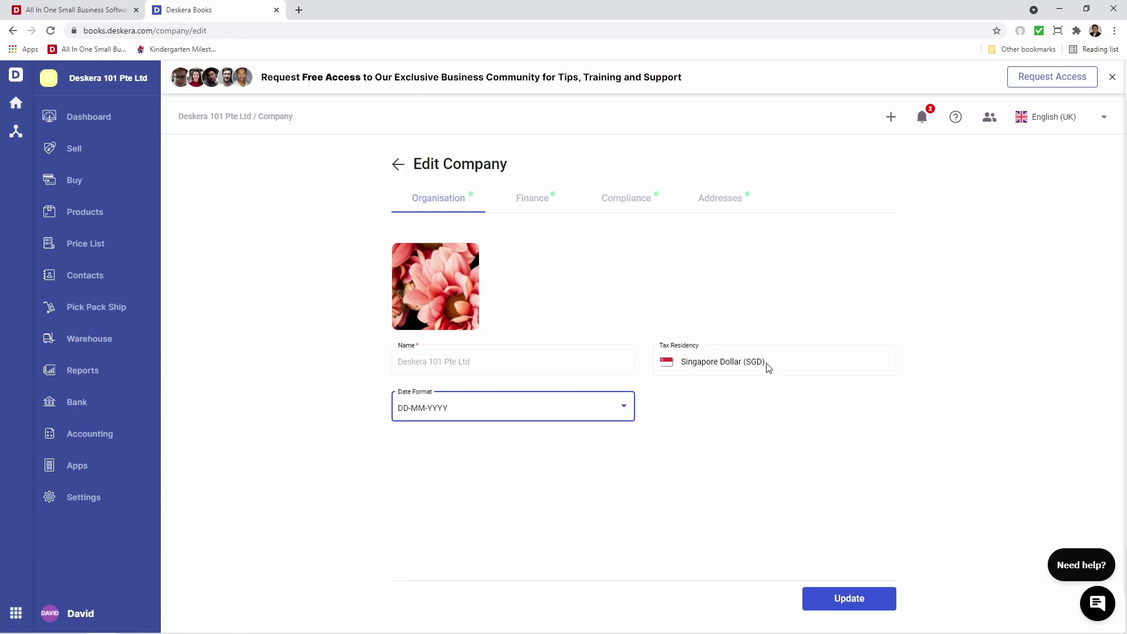
{"action": "left_click", "coordinate": [529, 209]}
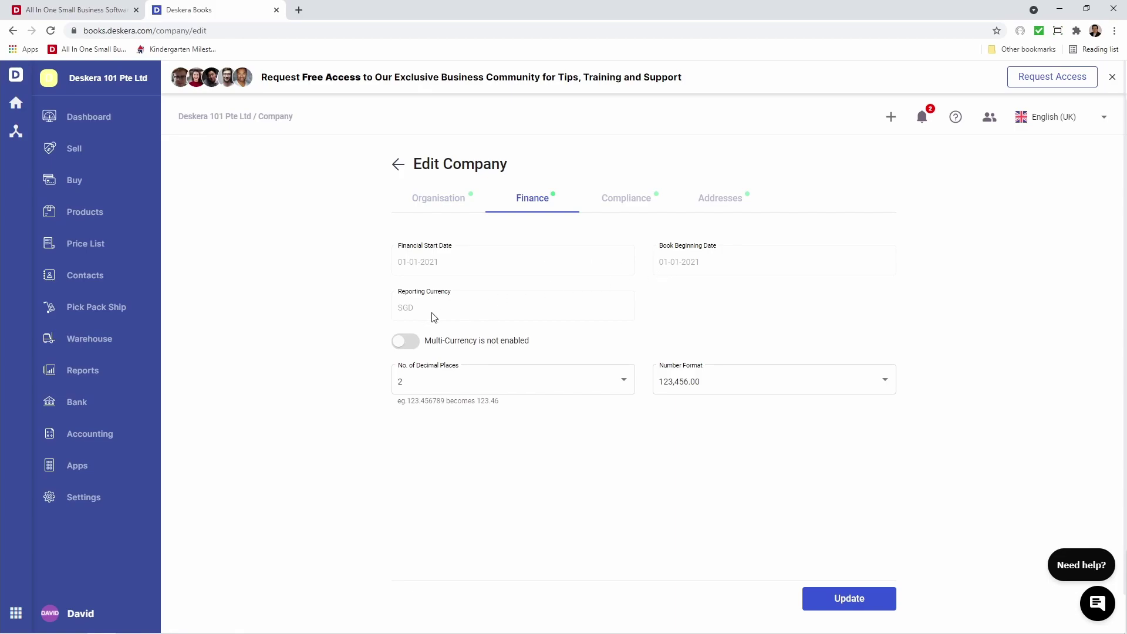
Enable multi-currency with USD, CAD and AUD and save
{"action": "left_click", "coordinate": [406, 342]}
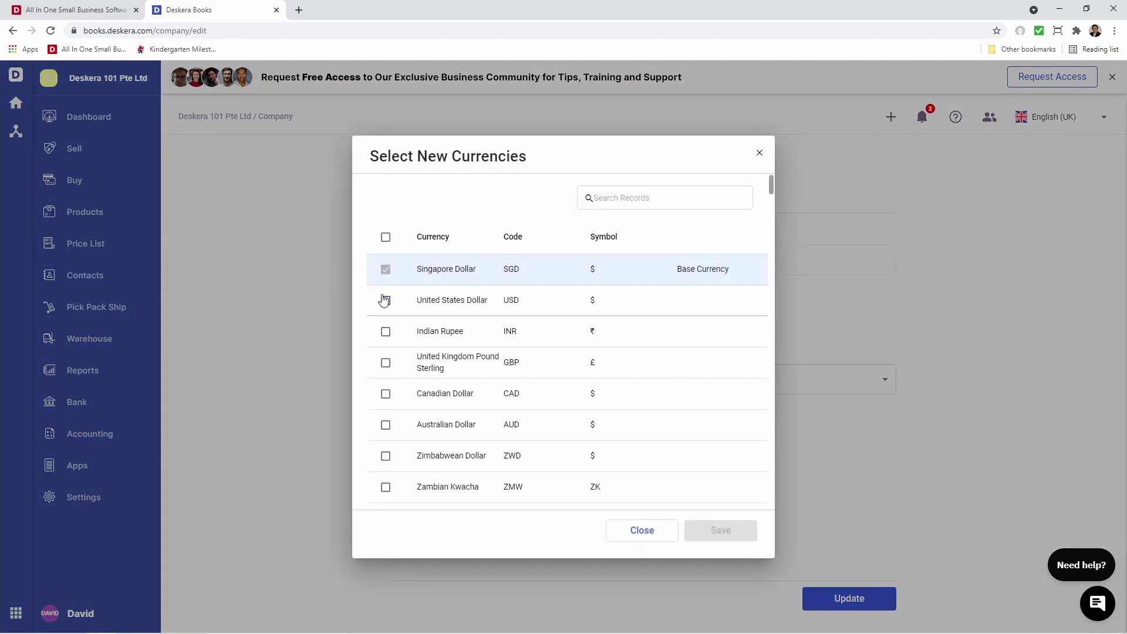
{"action": "left_click", "coordinate": [385, 300]}
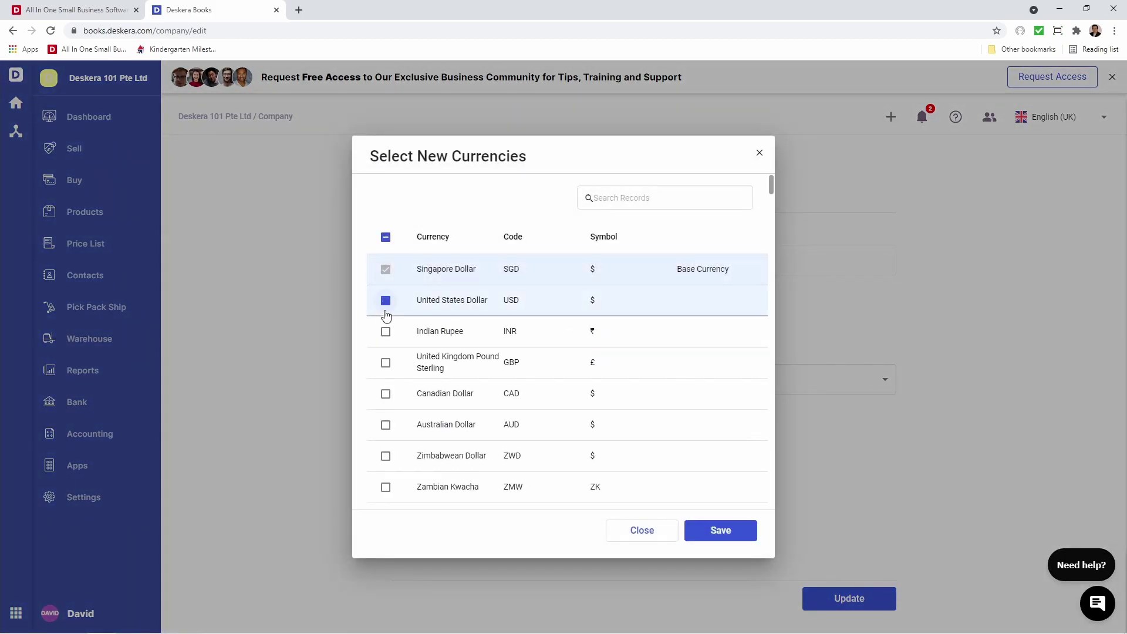
{"action": "left_click", "coordinate": [385, 395]}
{"action": "left_click", "coordinate": [385, 425]}
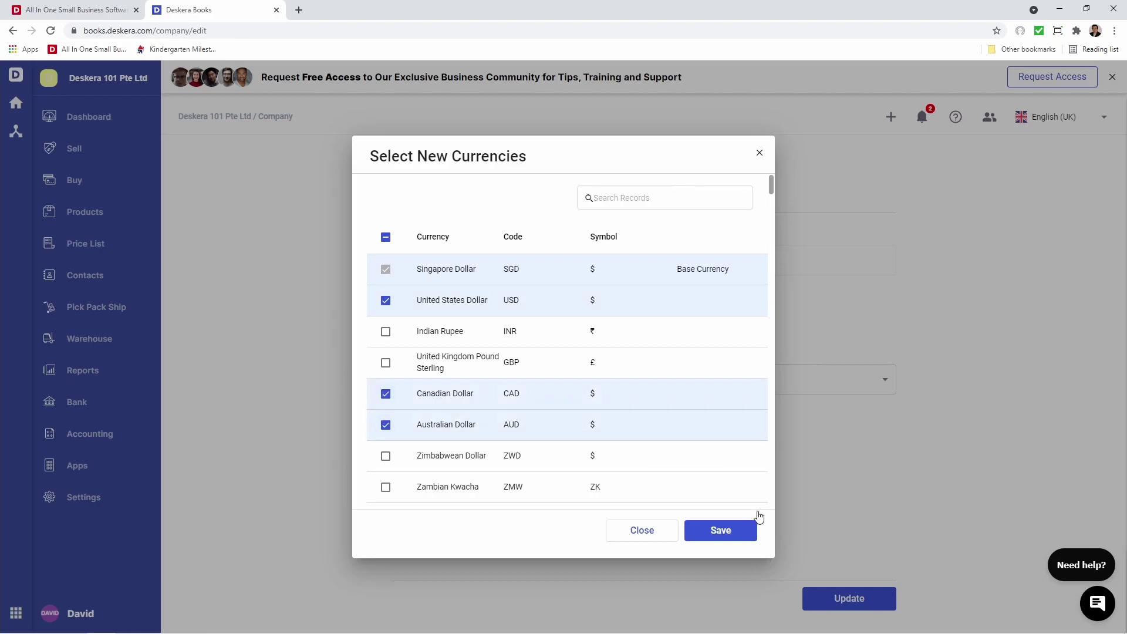
{"action": "left_click", "coordinate": [741, 530]}
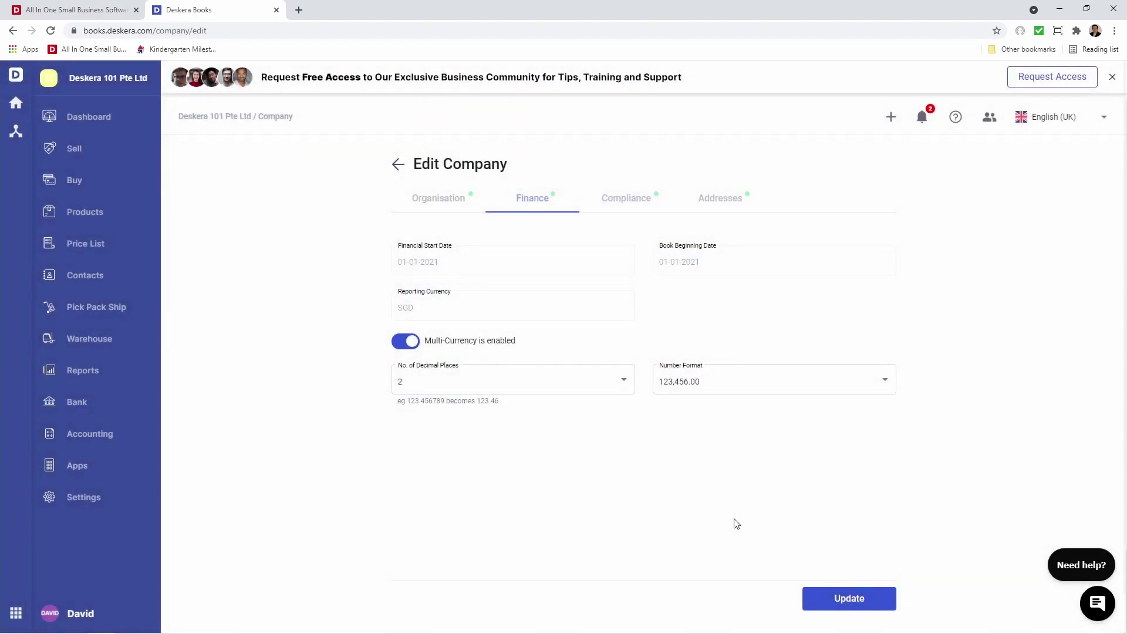
Keep 2 decimal places and the 123,456.00 number format, then go to Compliance
{"action": "left_click", "coordinate": [563, 384]}
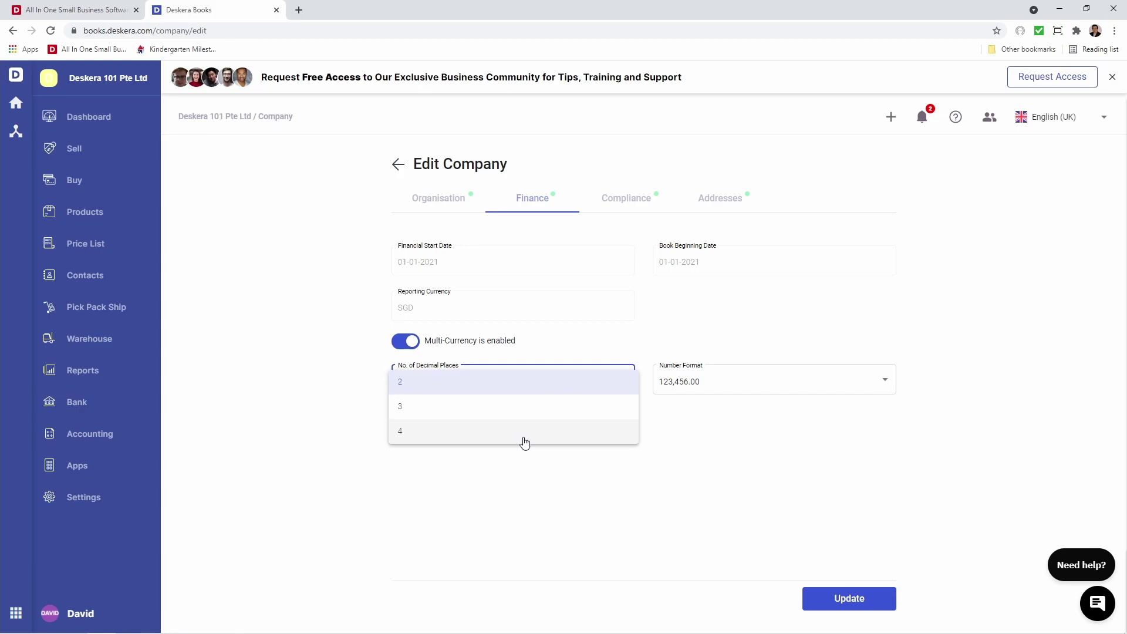
{"action": "left_click", "coordinate": [735, 448]}
{"action": "left_click", "coordinate": [729, 377]}
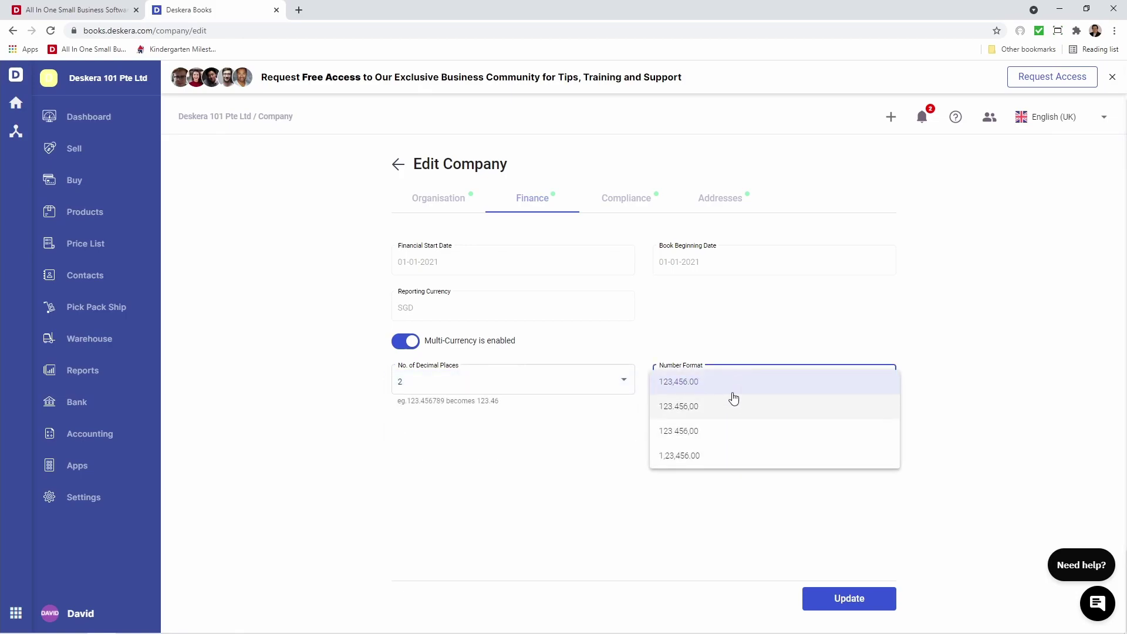
{"action": "left_click", "coordinate": [594, 467]}
{"action": "left_click", "coordinate": [636, 202]}
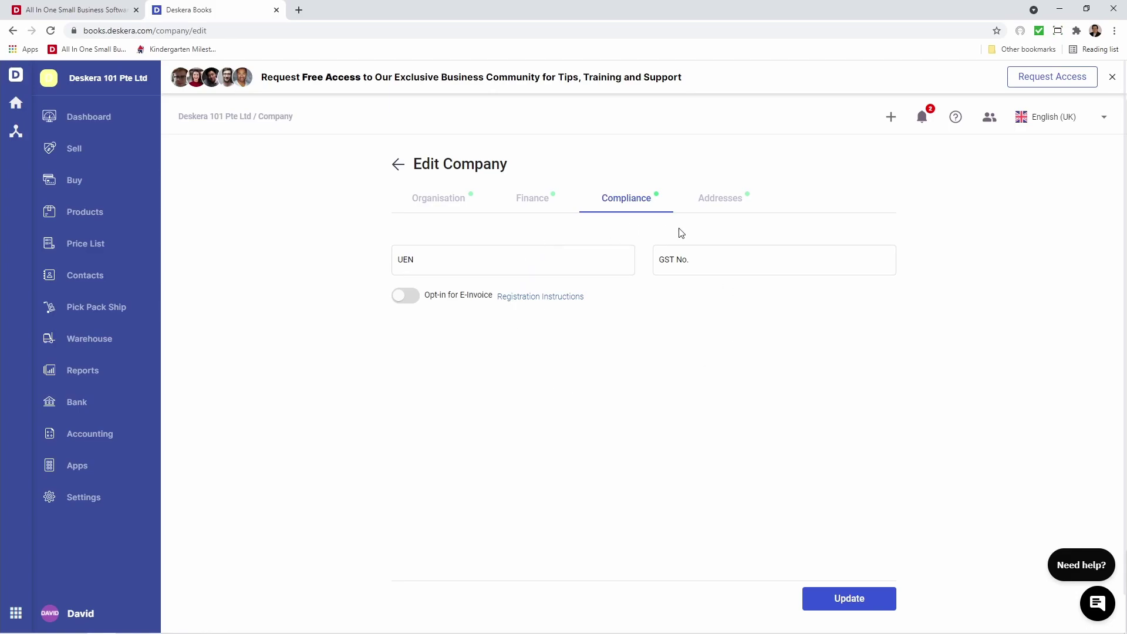
{"action": "left_click", "coordinate": [720, 196]}
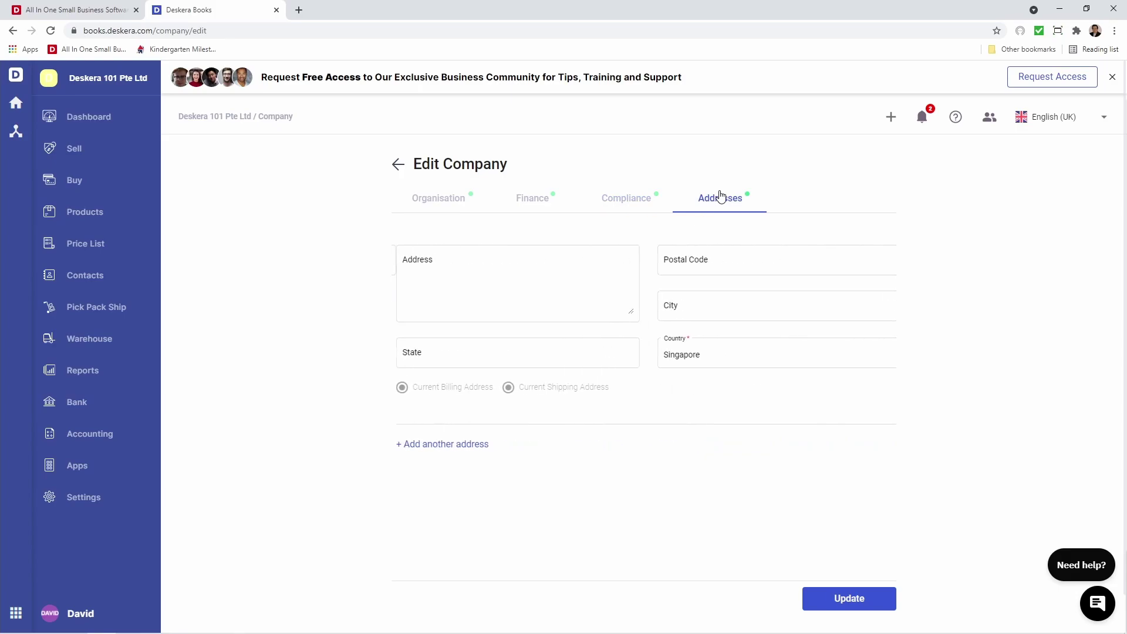
{"action": "left_click", "coordinate": [582, 270]}
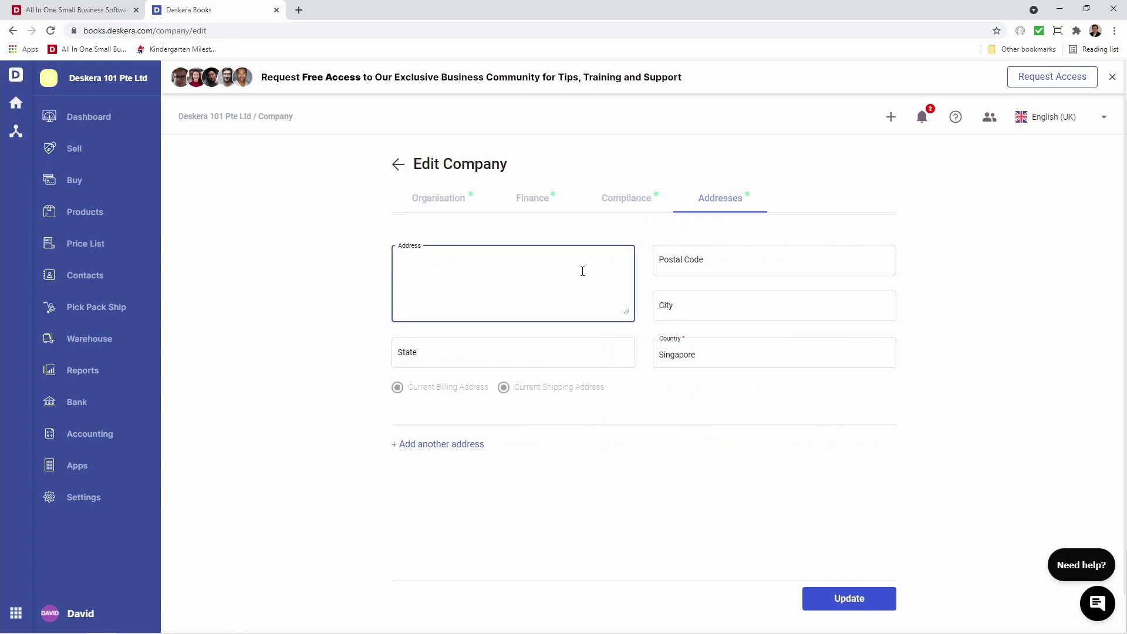
{"action": "left_click", "coordinate": [564, 334]}
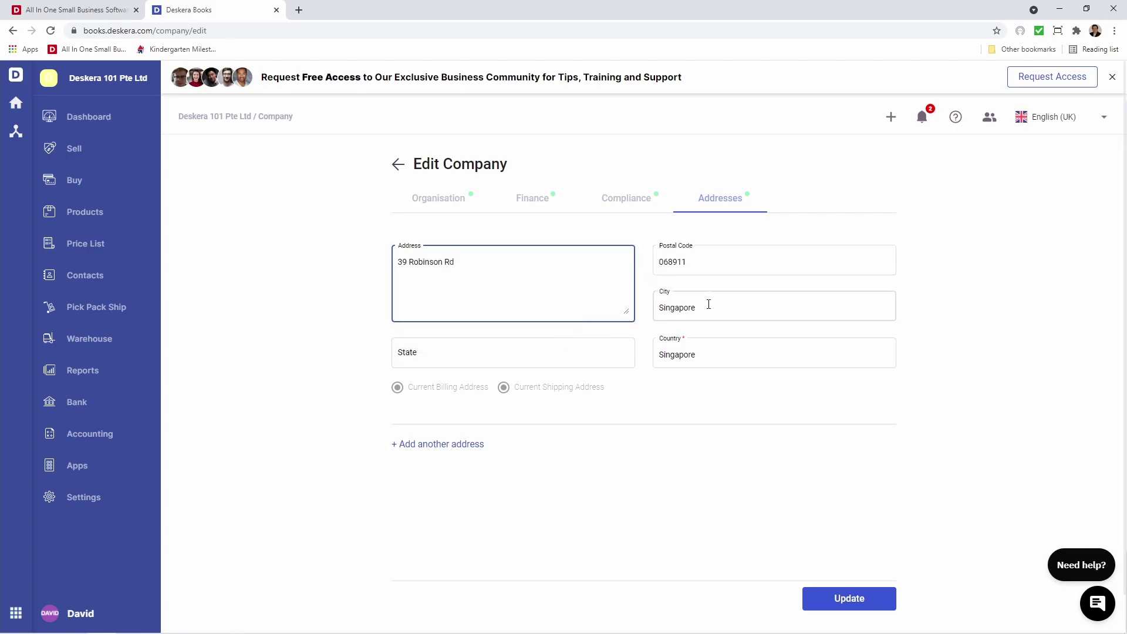
{"action": "left_click", "coordinate": [456, 451]}
{"action": "left_click", "coordinate": [456, 501]}
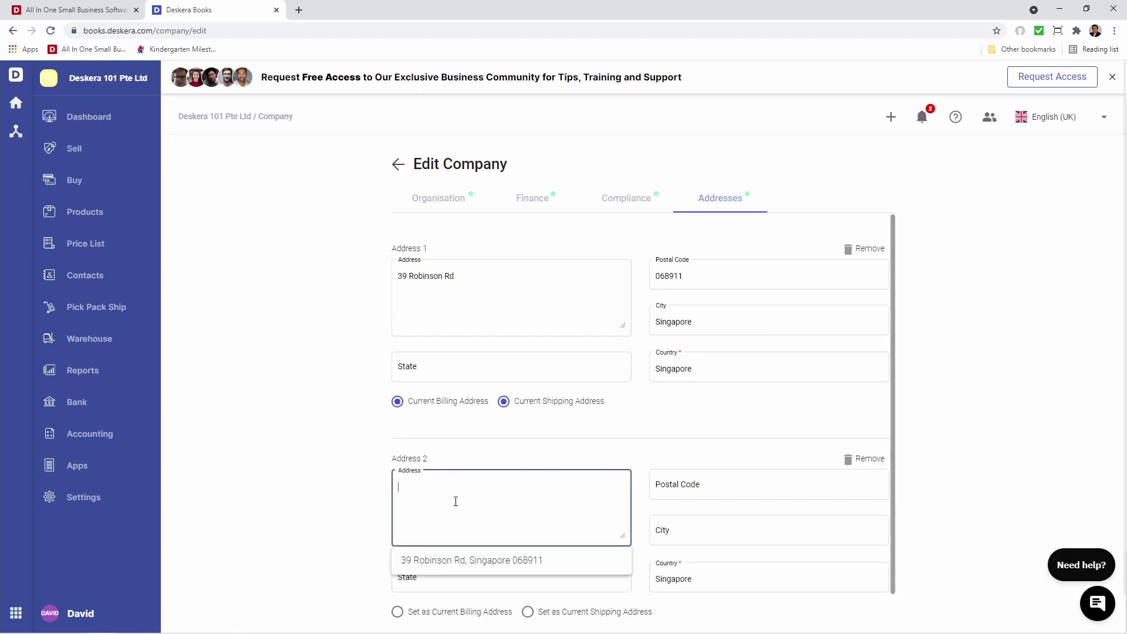
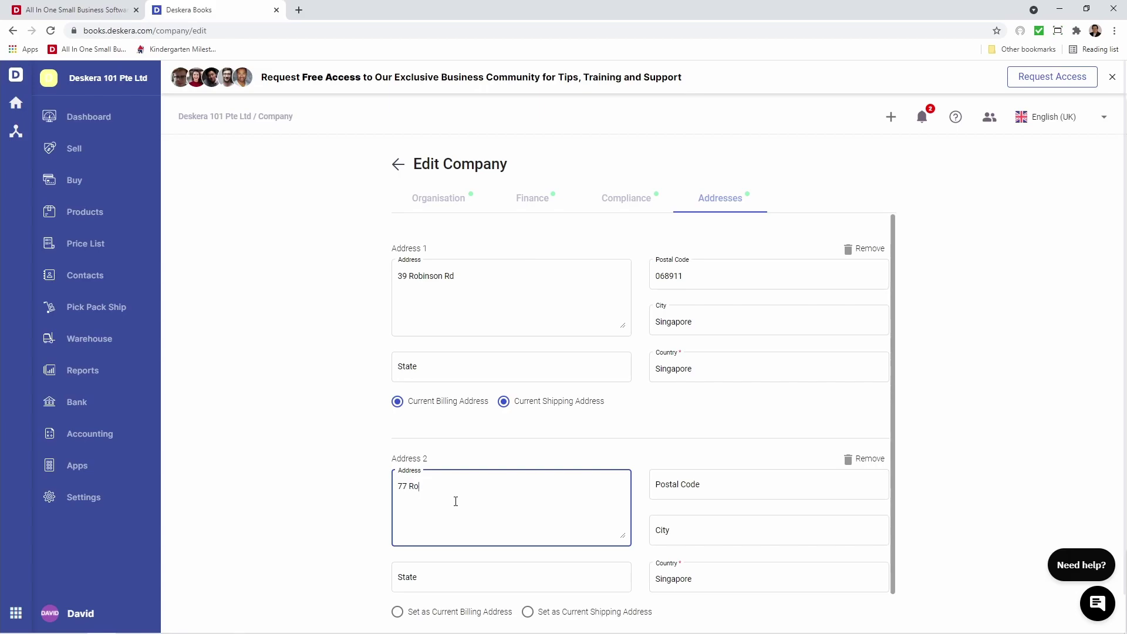
{"action": "left_click", "coordinate": [470, 559]}
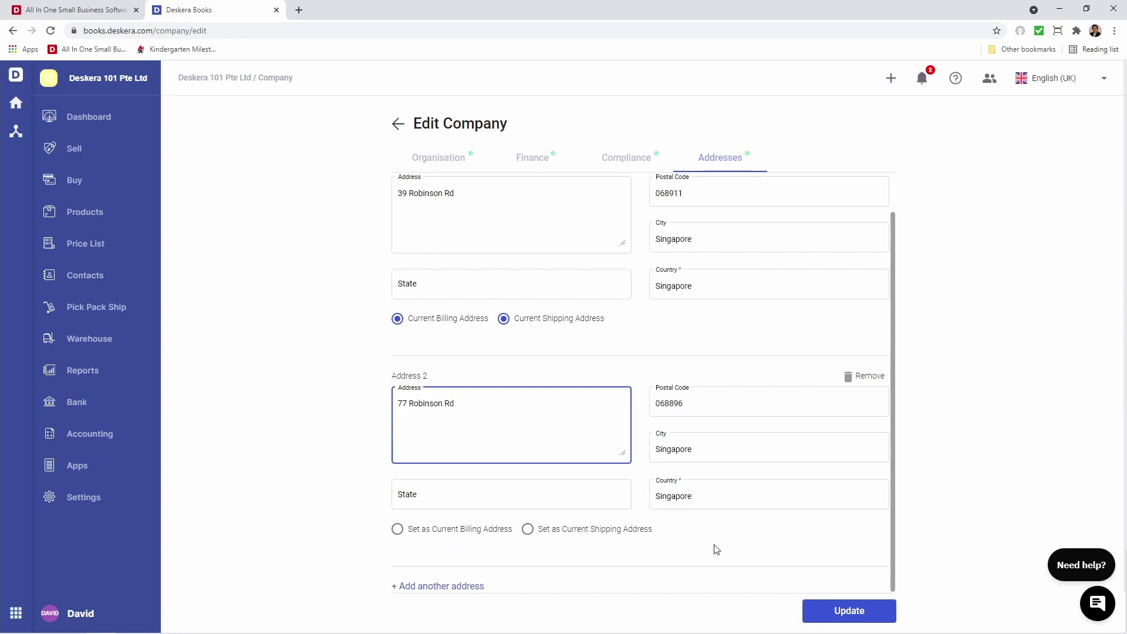
{"action": "left_click", "coordinate": [851, 612]}
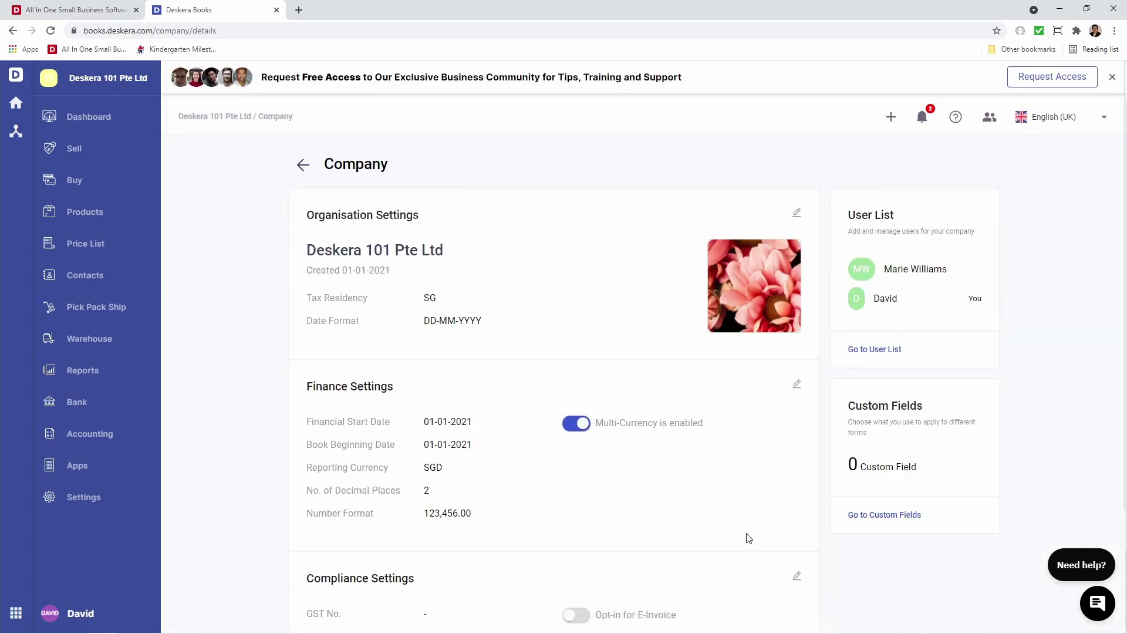
Go to the Currency page from the Settings overview
{"action": "scroll", "coordinate": [585, 325], "scroll_direction": "down", "scroll_amount": 4}
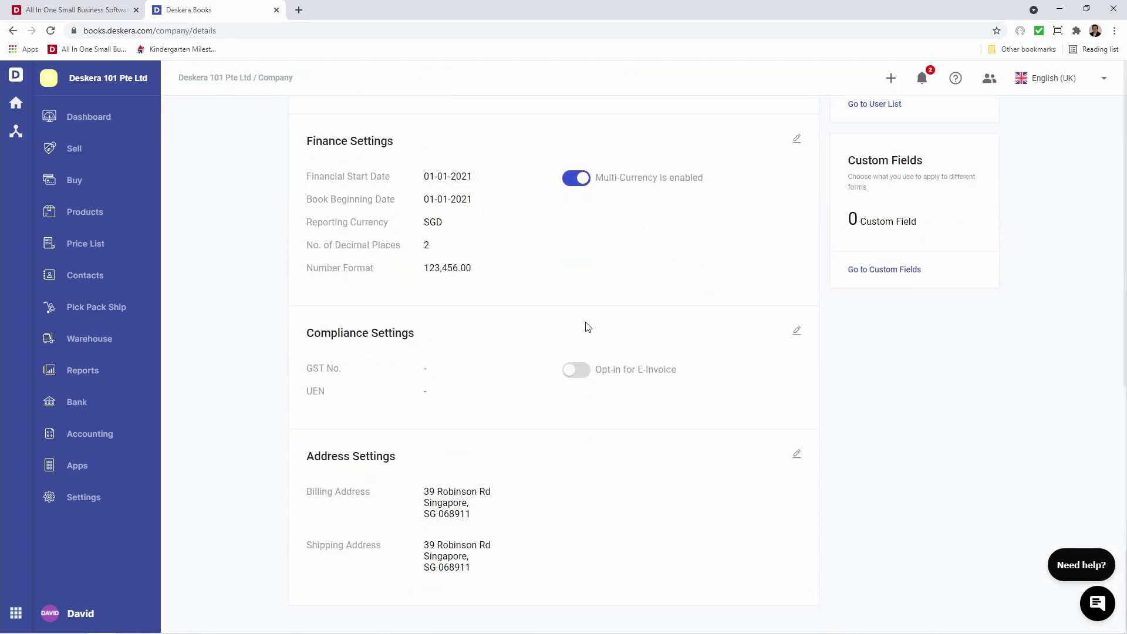
{"action": "scroll", "coordinate": [587, 326], "scroll_direction": "up", "scroll_amount": 5}
{"action": "left_click", "coordinate": [101, 493]}
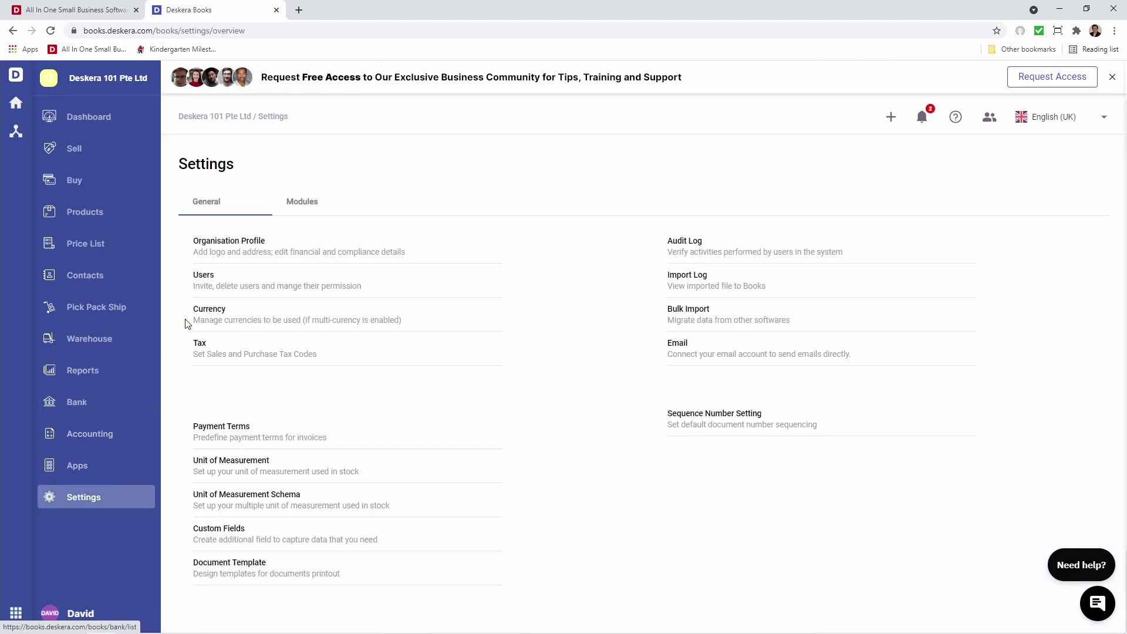
{"action": "left_click", "coordinate": [200, 309]}
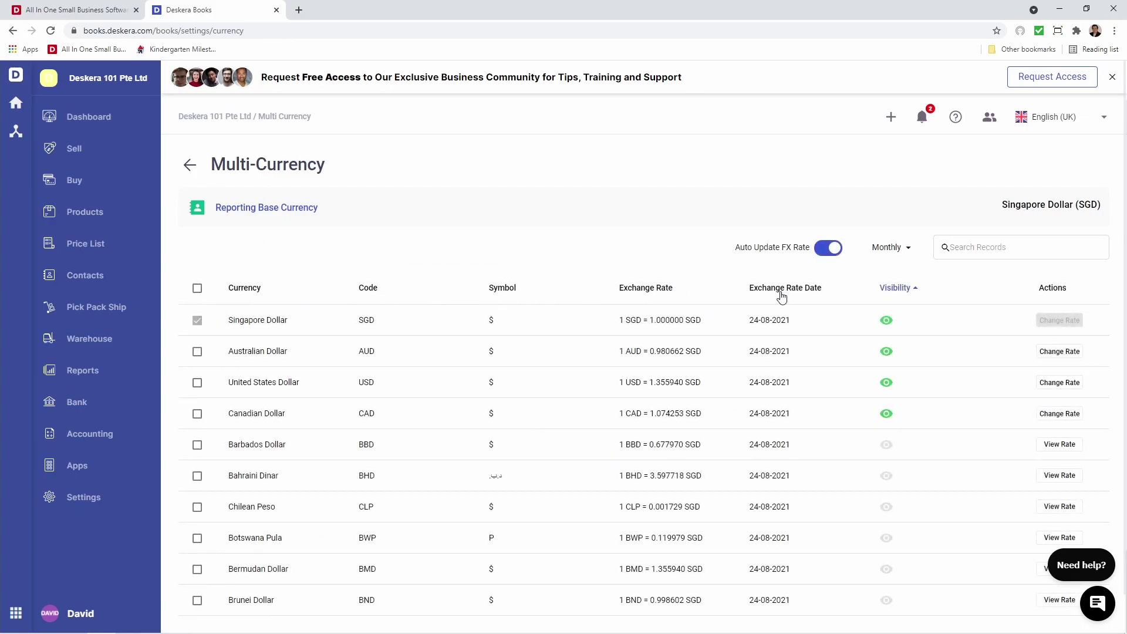
{"action": "left_click", "coordinate": [913, 286]}
{"action": "left_click", "coordinate": [822, 251]}
{"action": "left_click", "coordinate": [822, 247]}
{"action": "left_click", "coordinate": [886, 249]}
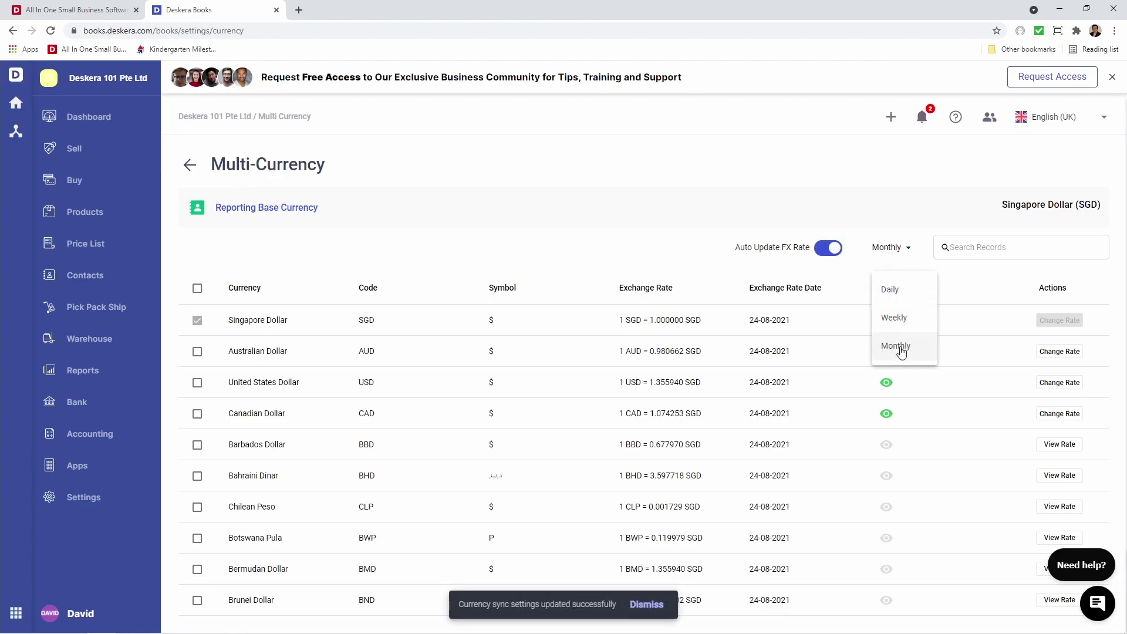
{"action": "scroll", "coordinate": [621, 284], "scroll_direction": "down", "scroll_amount": 1}
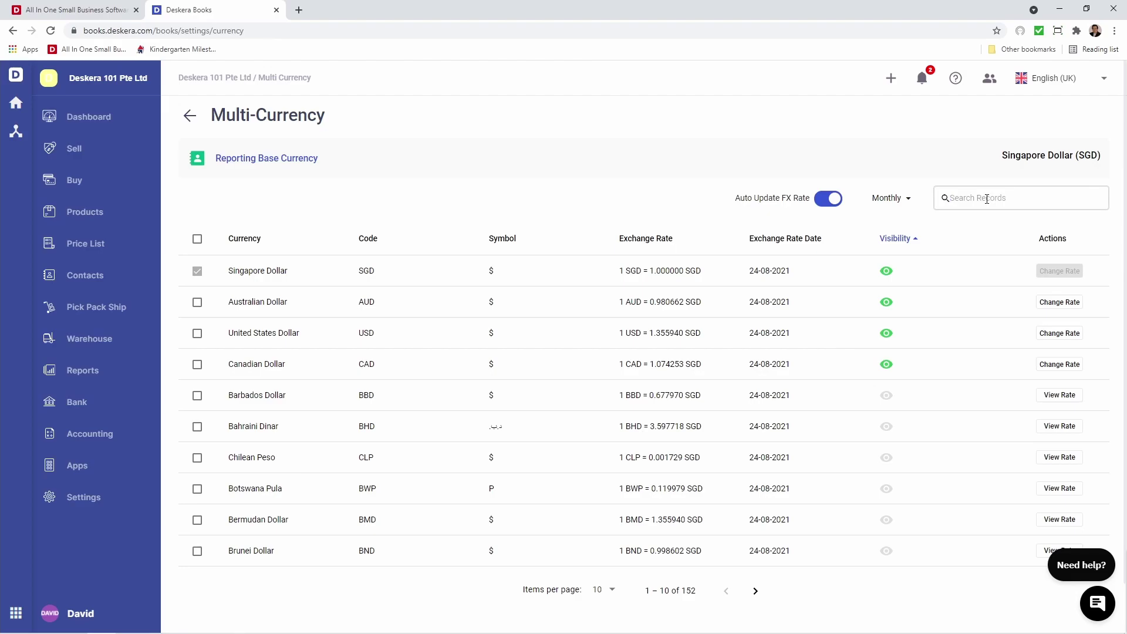
{"action": "type", "text": "euro"}
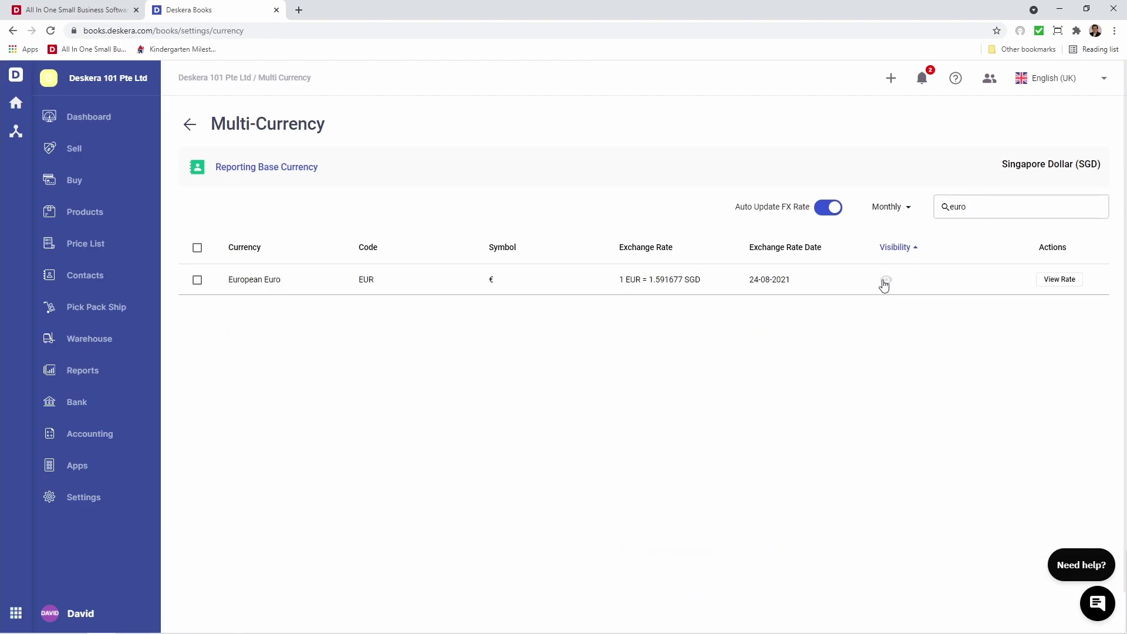
{"action": "left_click", "coordinate": [885, 282]}
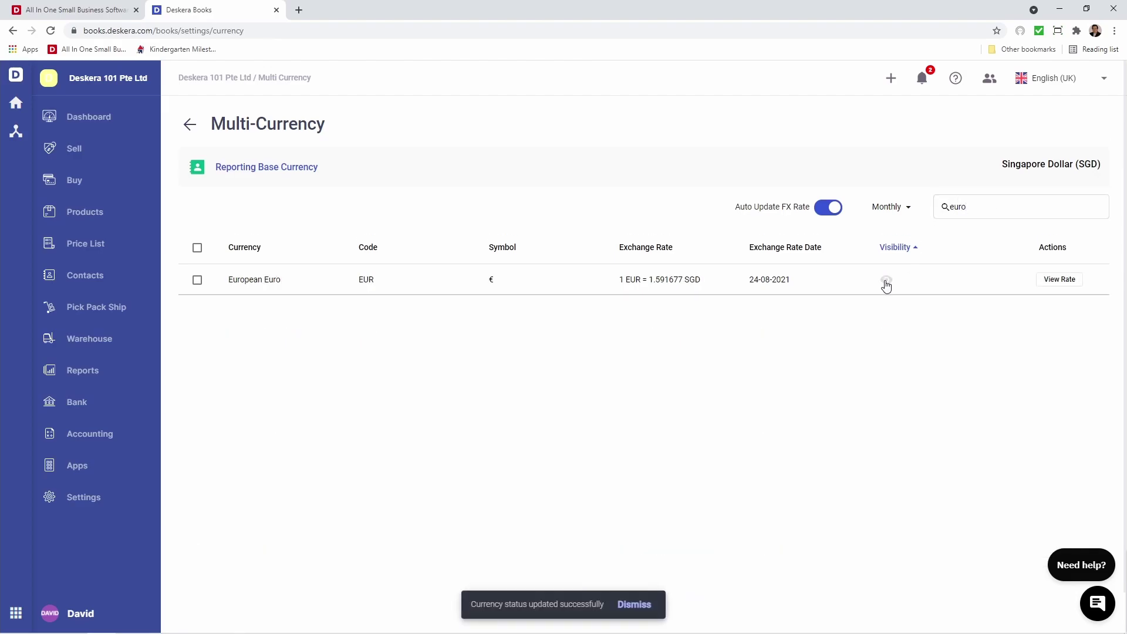
{"action": "key", "text": "BackSpace"}
{"action": "key", "text": "BackSpace"}
{"action": "key", "text": "BackSpace"}
{"action": "key", "text": "BackSpace"}
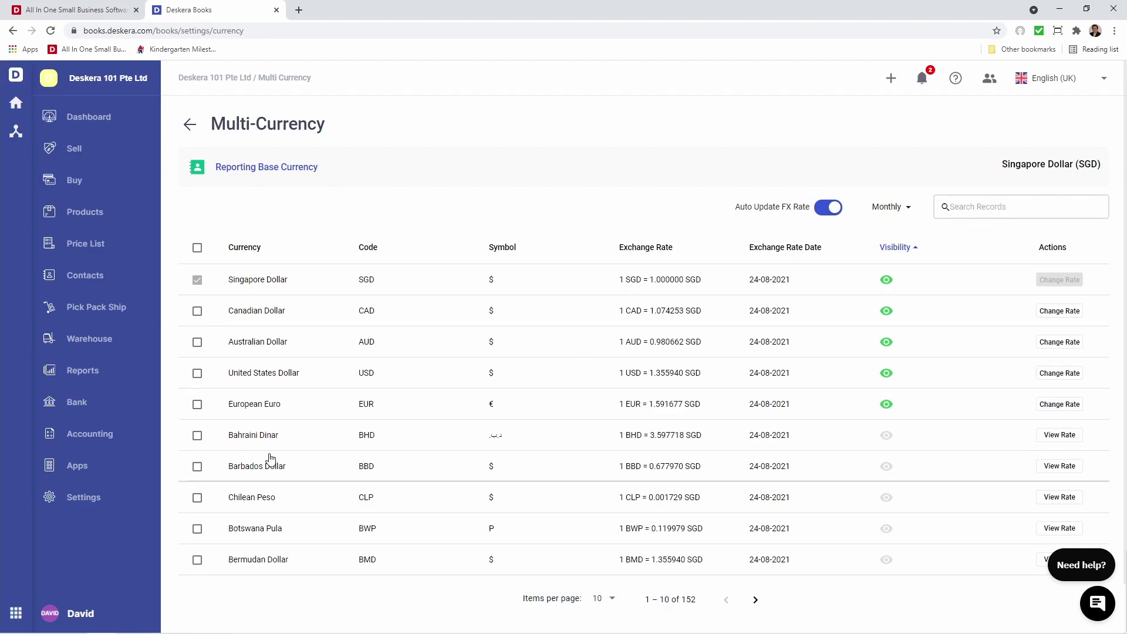
{"action": "left_click", "coordinate": [197, 466]}
{"action": "left_click", "coordinate": [197, 435]}
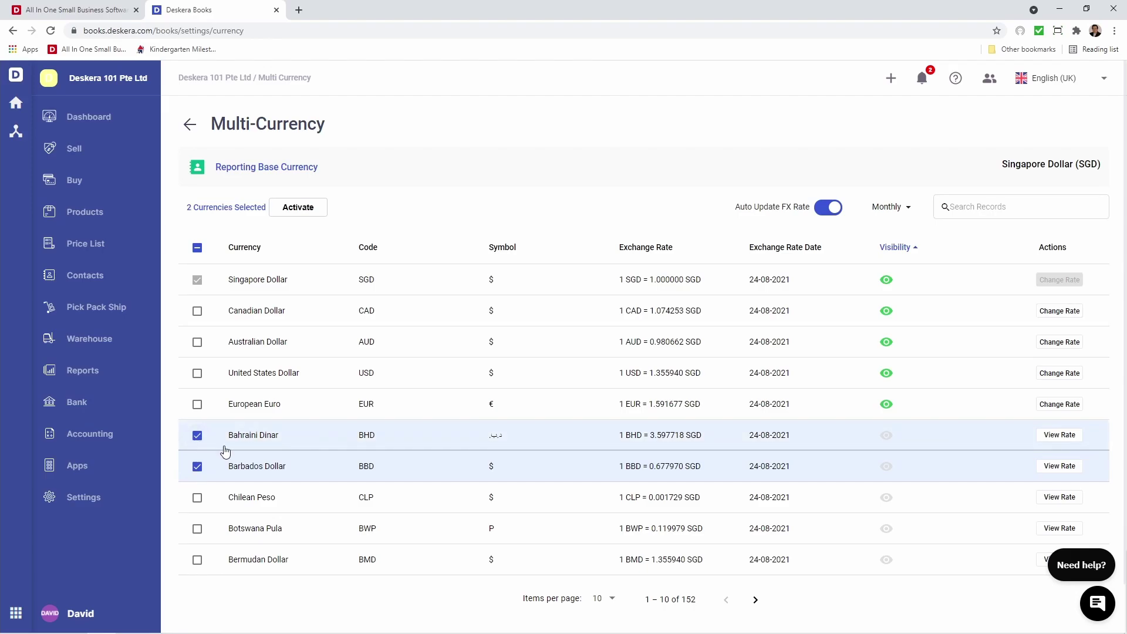
{"action": "left_click", "coordinate": [289, 211]}
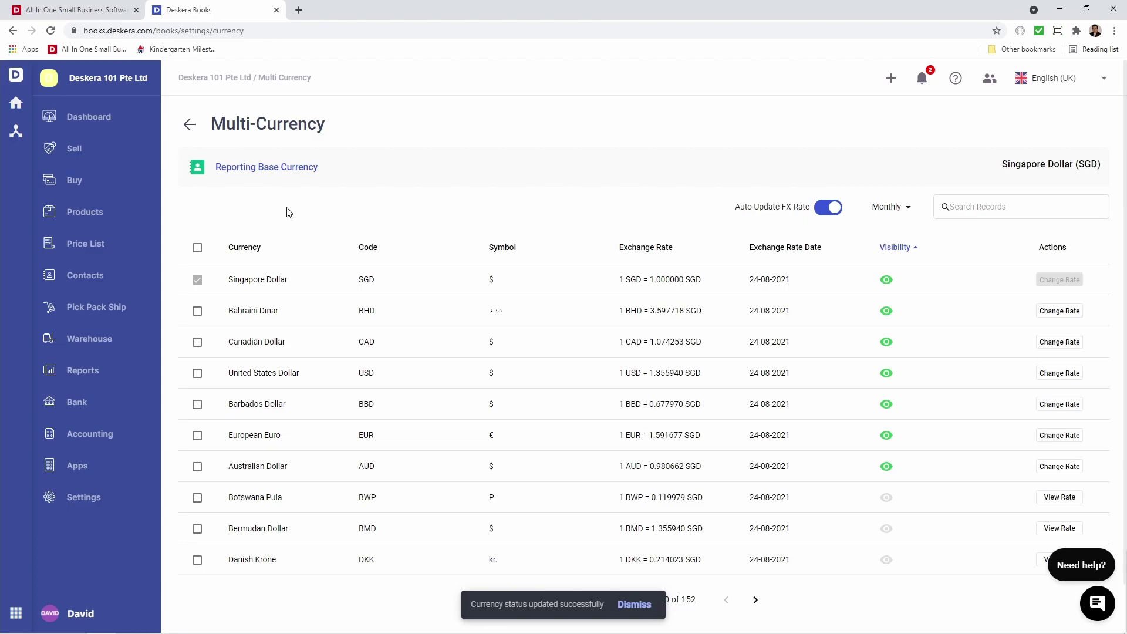
{"action": "left_click", "coordinate": [886, 405]}
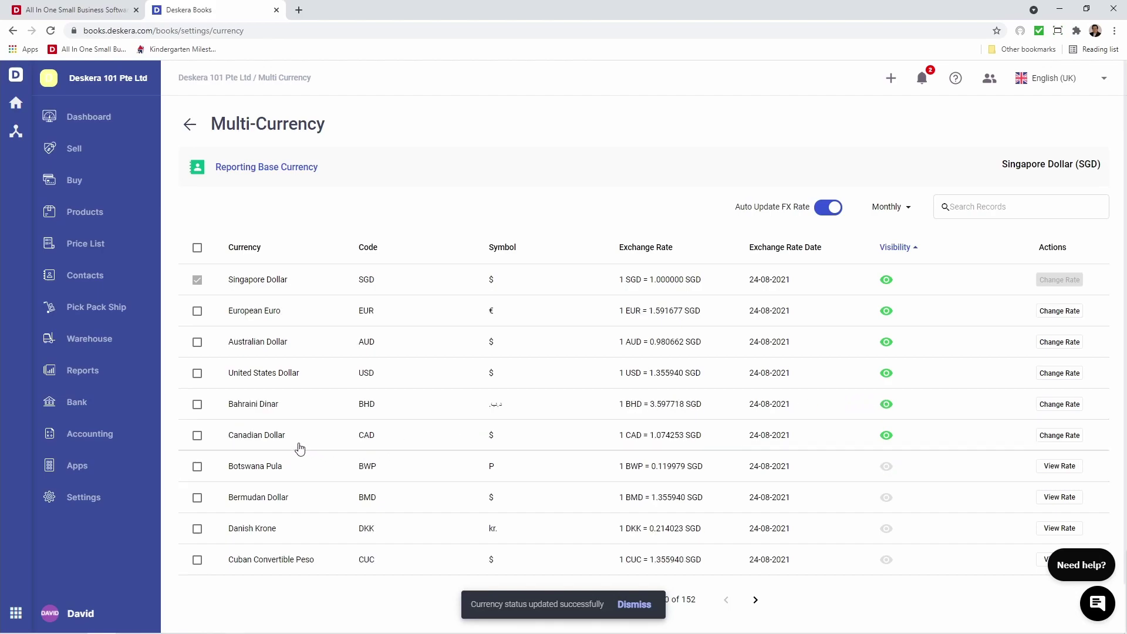
{"action": "left_click", "coordinate": [197, 311]}
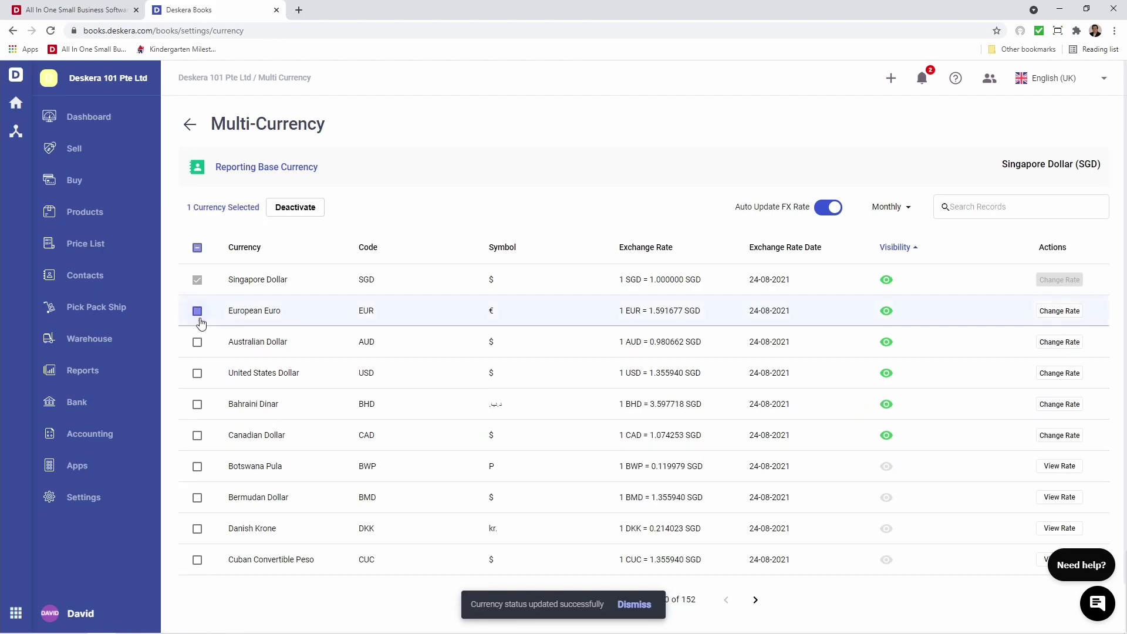
{"action": "left_click", "coordinate": [197, 404]}
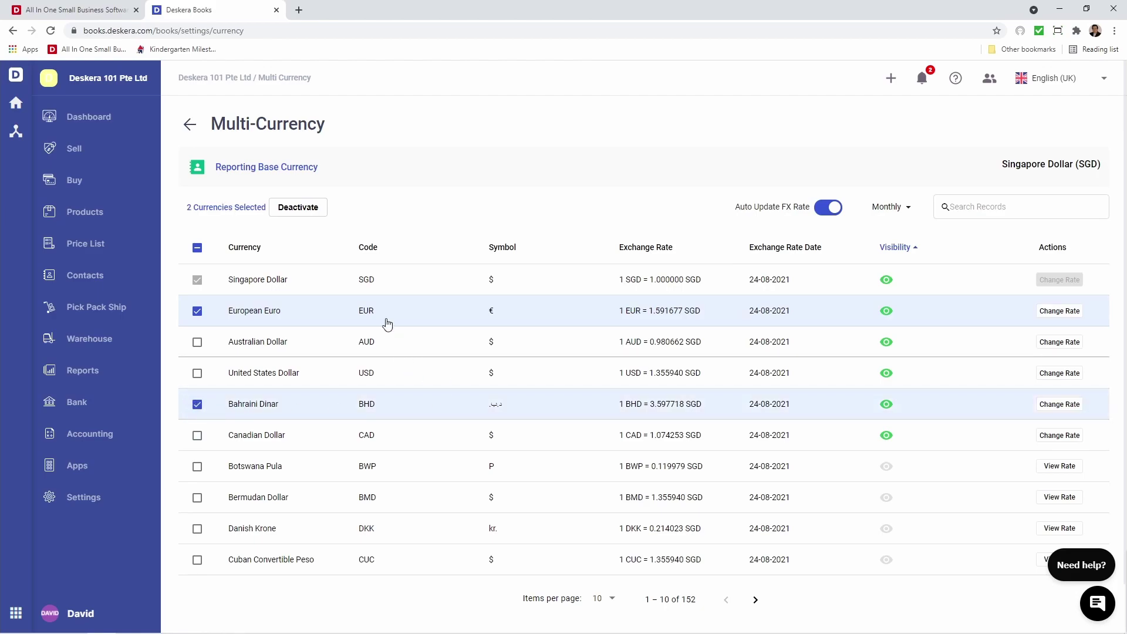
{"action": "left_click", "coordinate": [311, 209]}
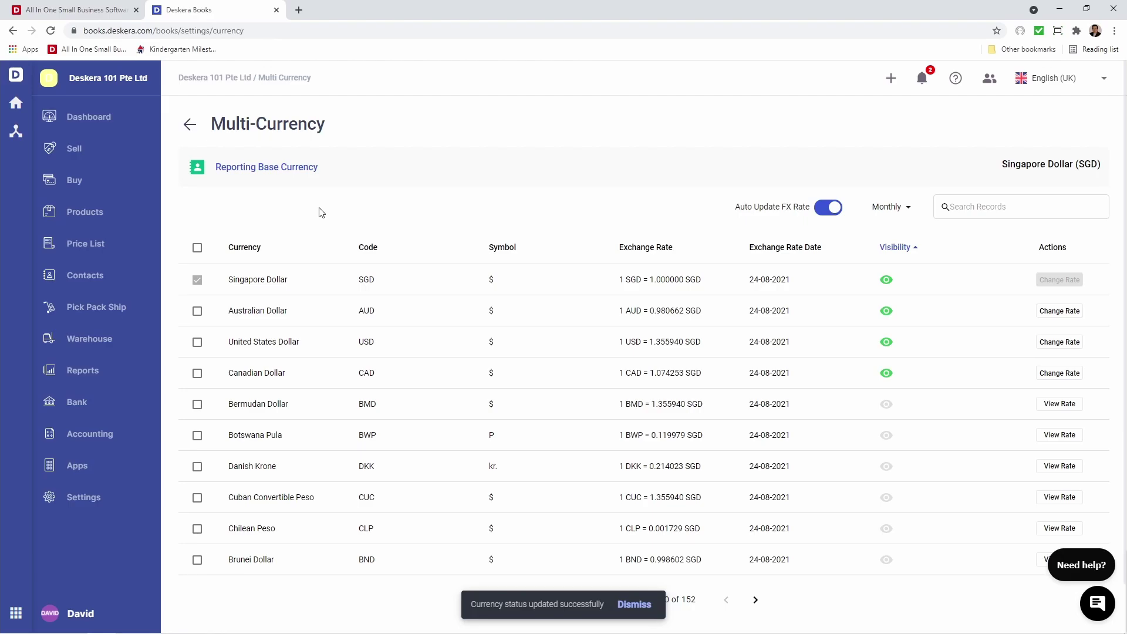
Change the US Dollar rate to 1 USD = 1.343535 SGD
{"action": "left_click", "coordinate": [1043, 345]}
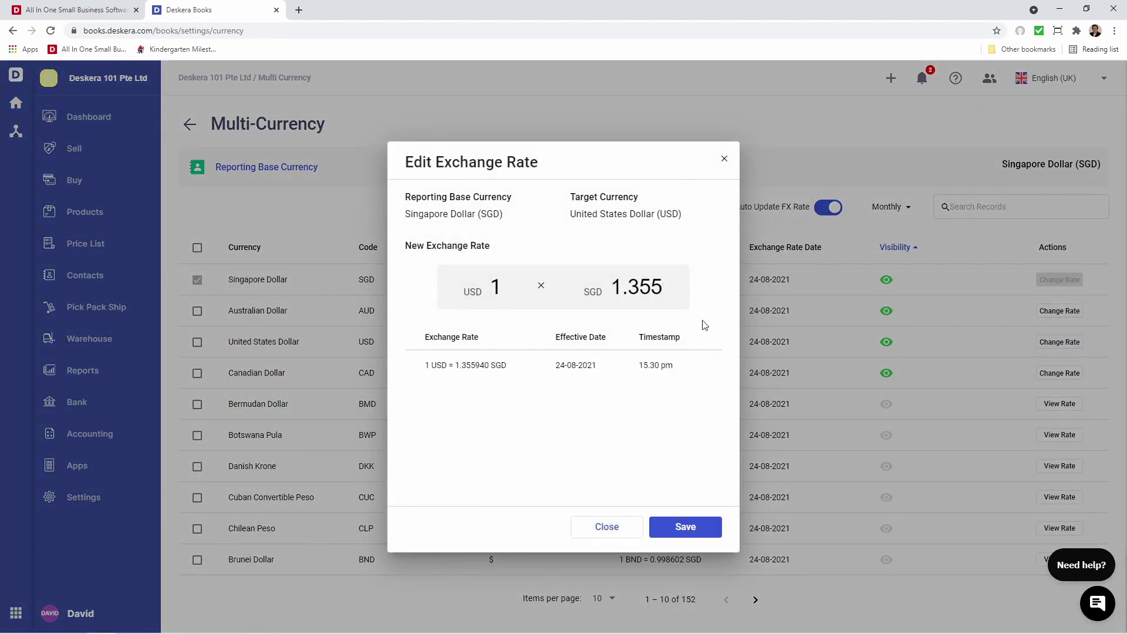
{"action": "left_click_drag", "start_coordinate": [644, 287], "coordinate": [712, 297]}
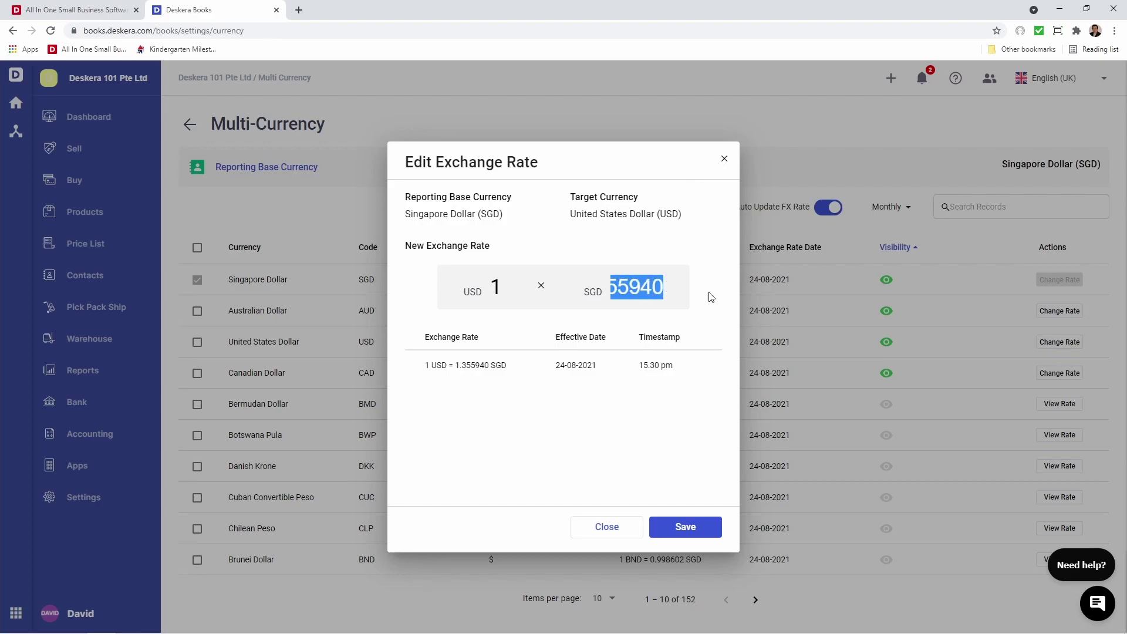
{"action": "type", "text": "53535"}
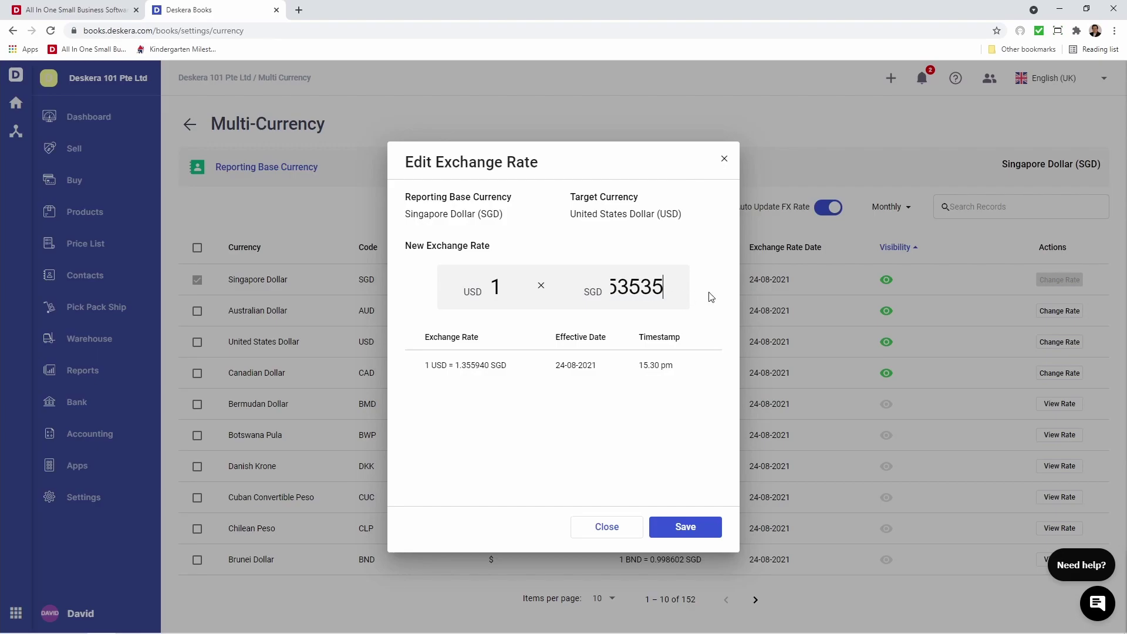
{"action": "left_click", "coordinate": [685, 527]}
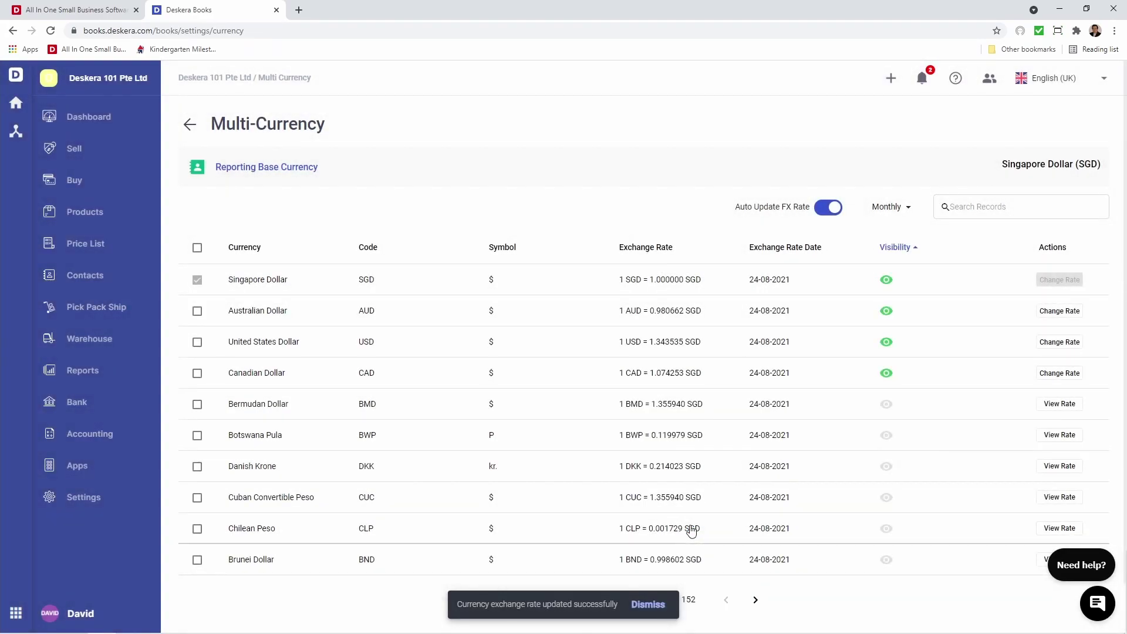
Check the Bermudan Dollar rate history, then return to Settings
{"action": "left_click", "coordinate": [1058, 405]}
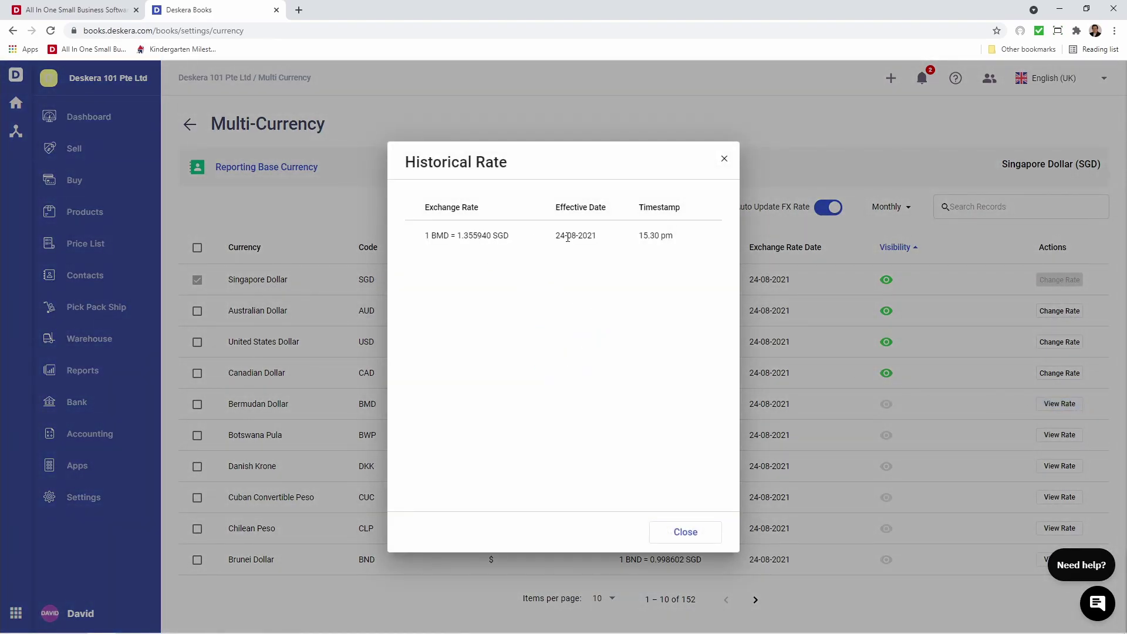
{"action": "left_click", "coordinate": [692, 536]}
{"action": "left_click", "coordinate": [111, 499]}
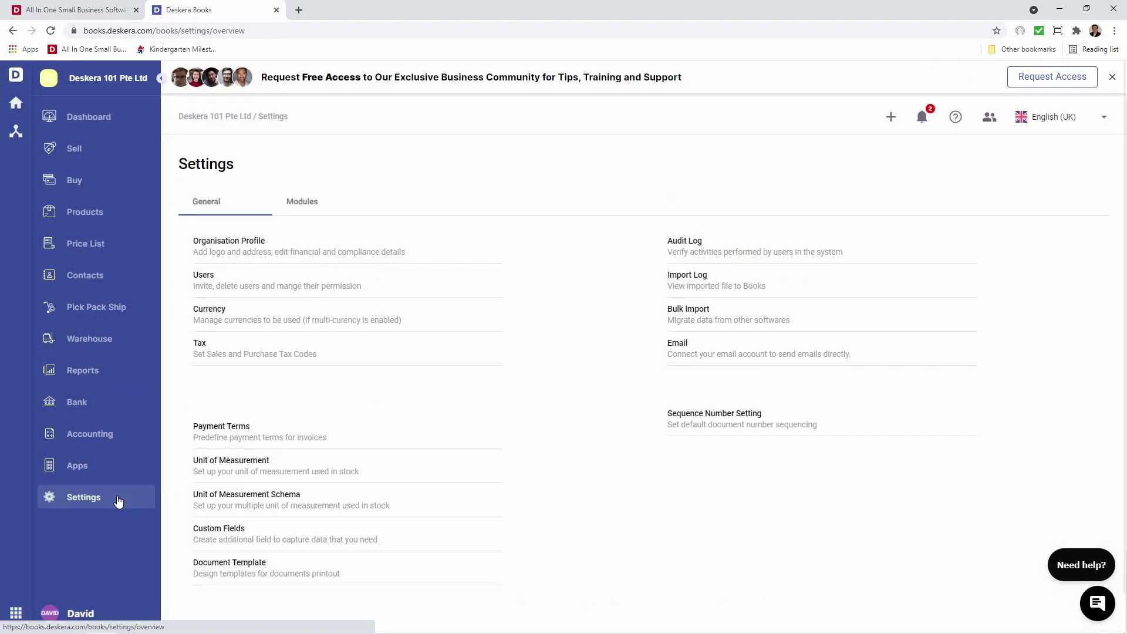
Open Tax settings and start a new Sales tax rate
{"action": "left_click", "coordinate": [202, 349]}
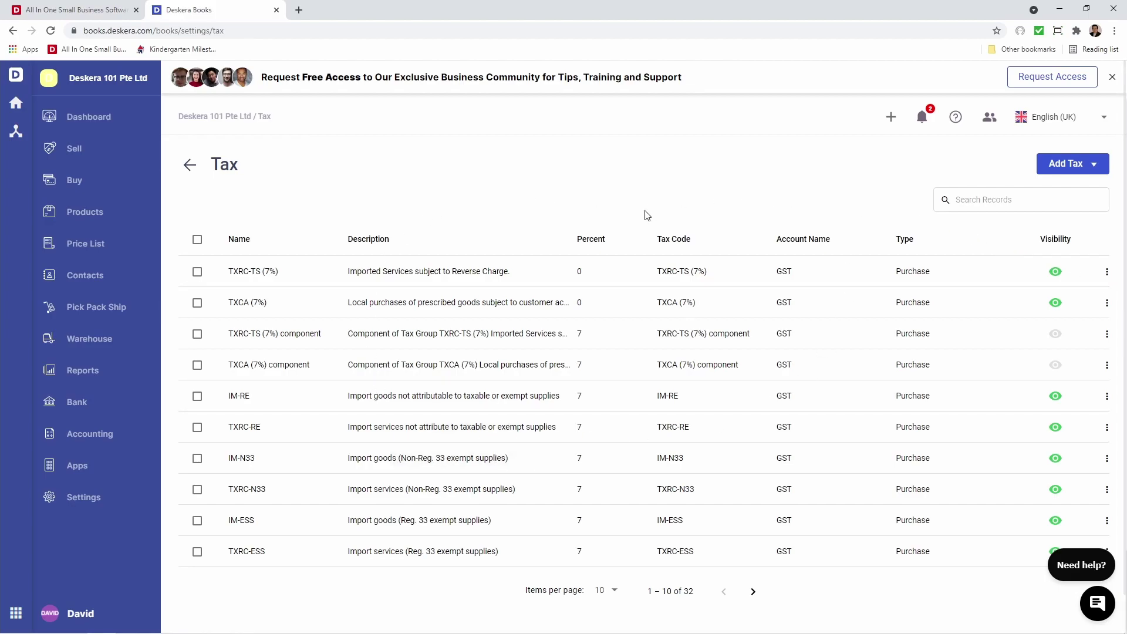
{"action": "left_click", "coordinate": [1062, 167]}
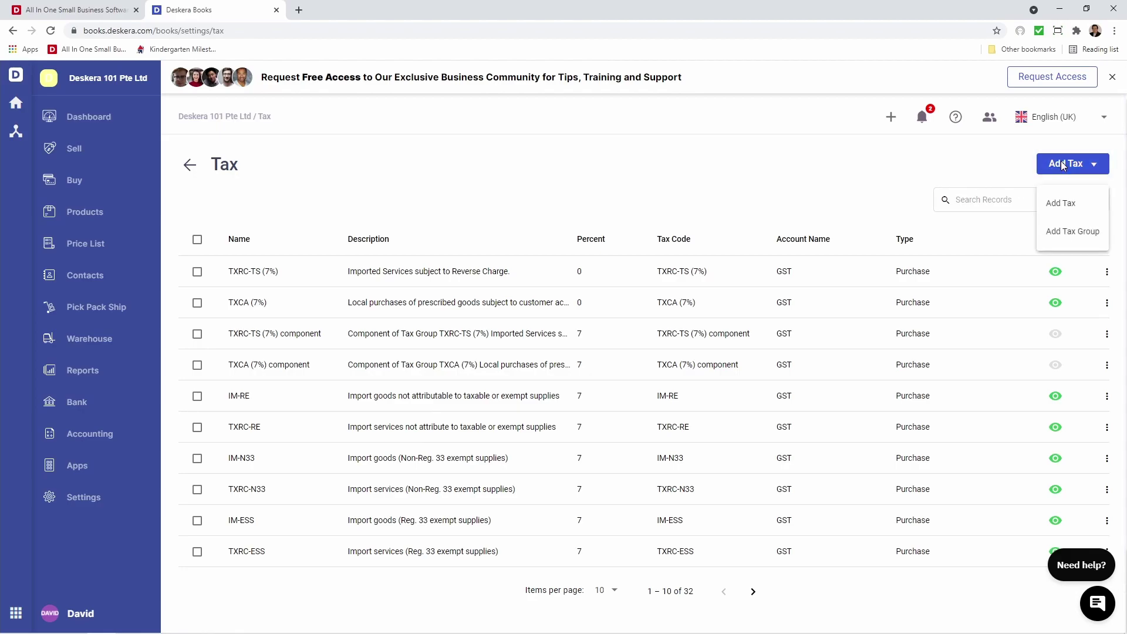
{"action": "left_click", "coordinate": [1090, 212]}
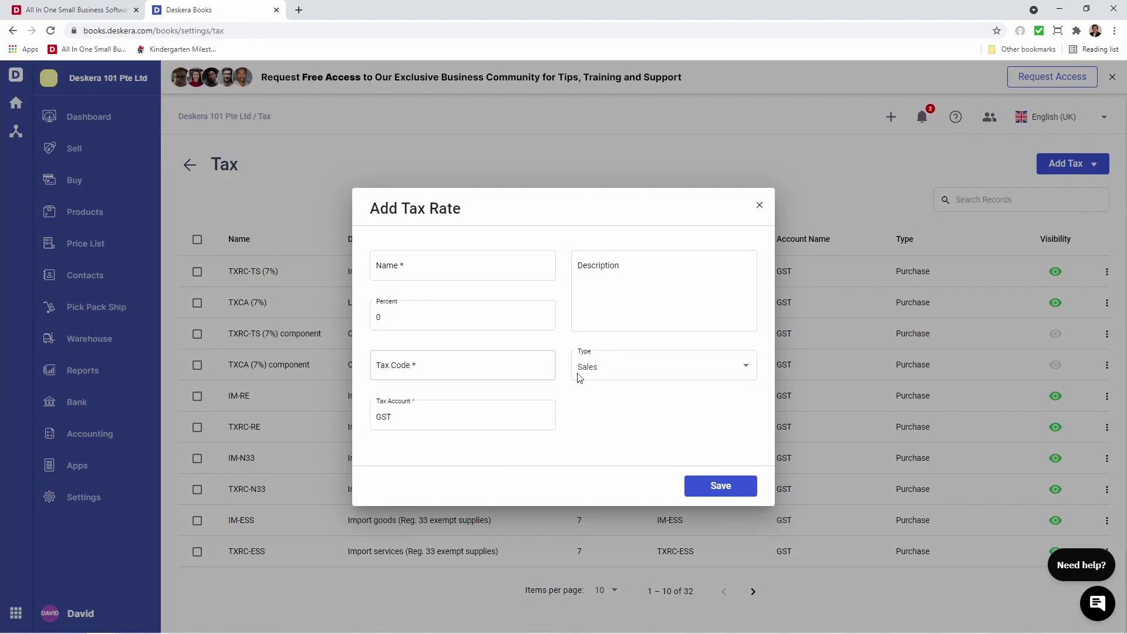
{"action": "left_click", "coordinate": [641, 373]}
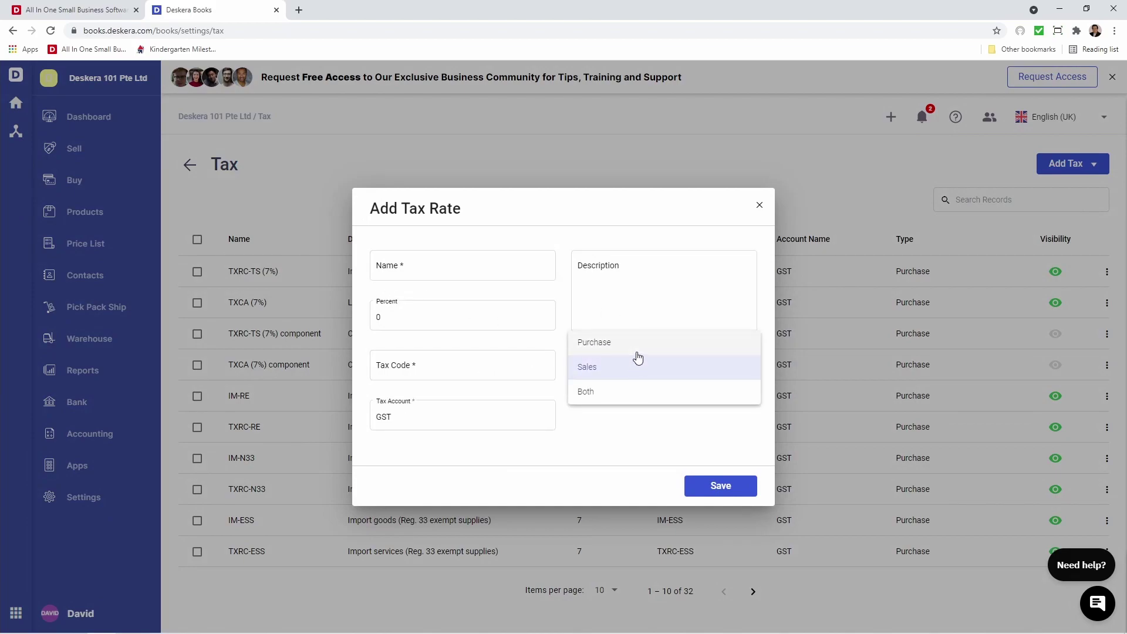
{"action": "left_click", "coordinate": [639, 418]}
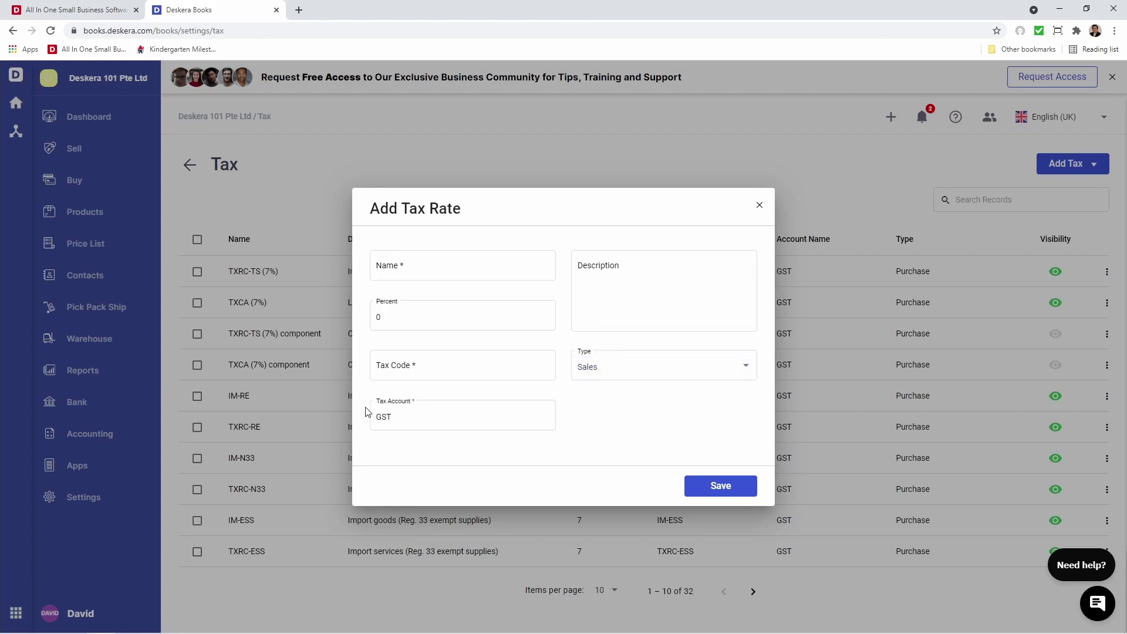
Discard the tax rate form and start a new tax group instead
{"action": "left_click", "coordinate": [760, 205]}
{"action": "left_click", "coordinate": [1094, 164]}
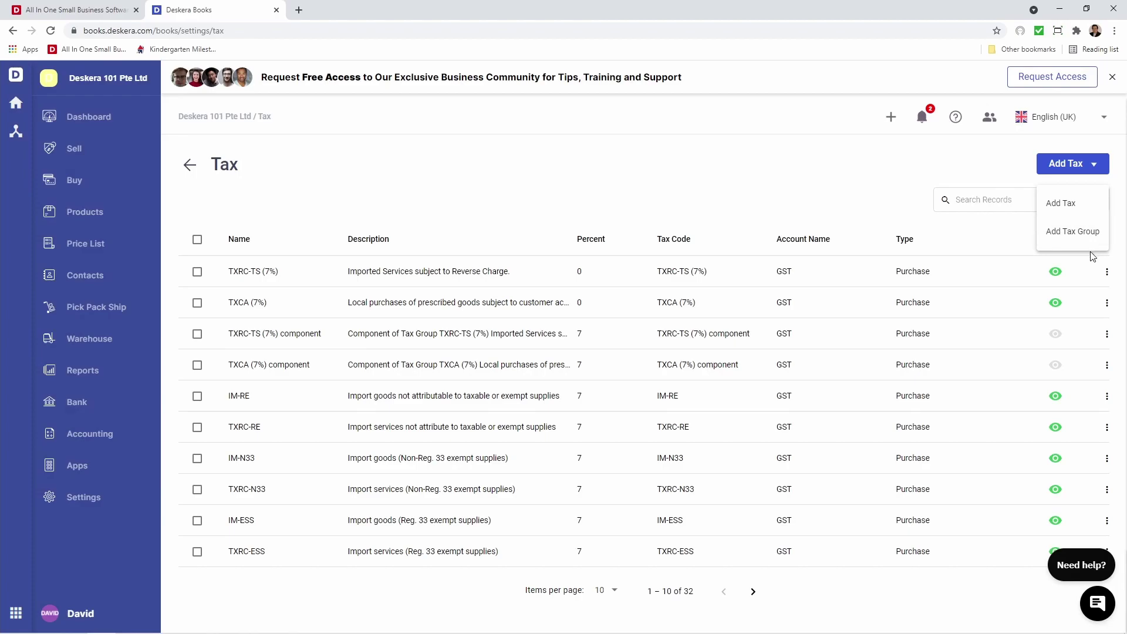
{"action": "left_click", "coordinate": [1079, 240]}
Name the Sales tax group 'Tax Group' with the same description and code TX-001
{"action": "left_click", "coordinate": [480, 249]}
{"action": "type", "text": "Tax Group"}
{"action": "key", "text": "Tab"}
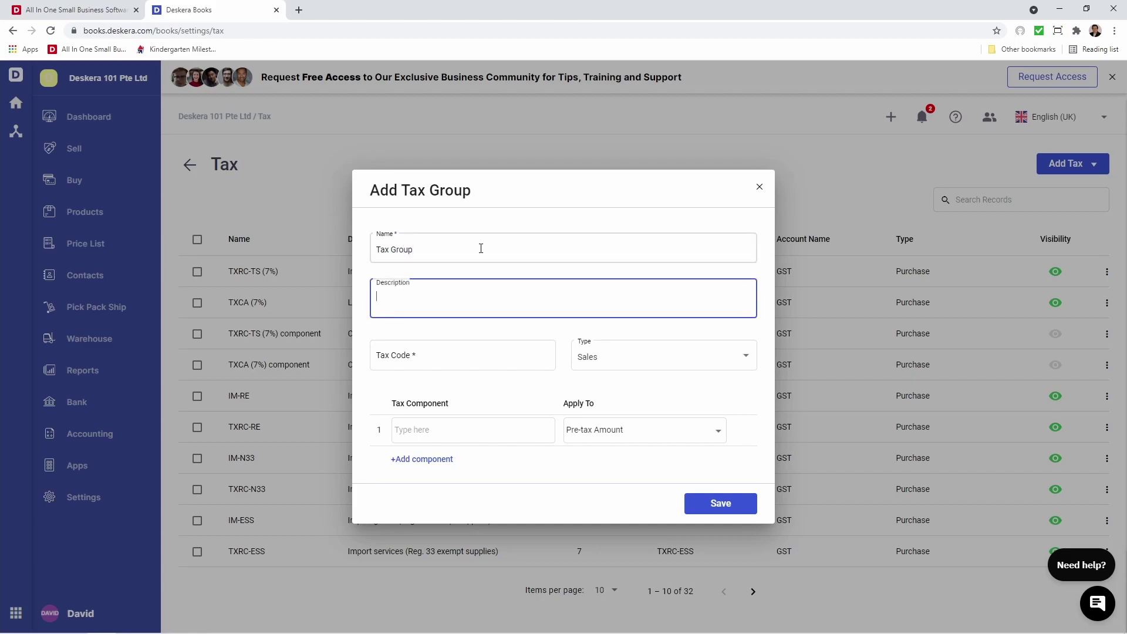
{"action": "type", "text": "Tax Group"}
{"action": "left_click", "coordinate": [431, 354]}
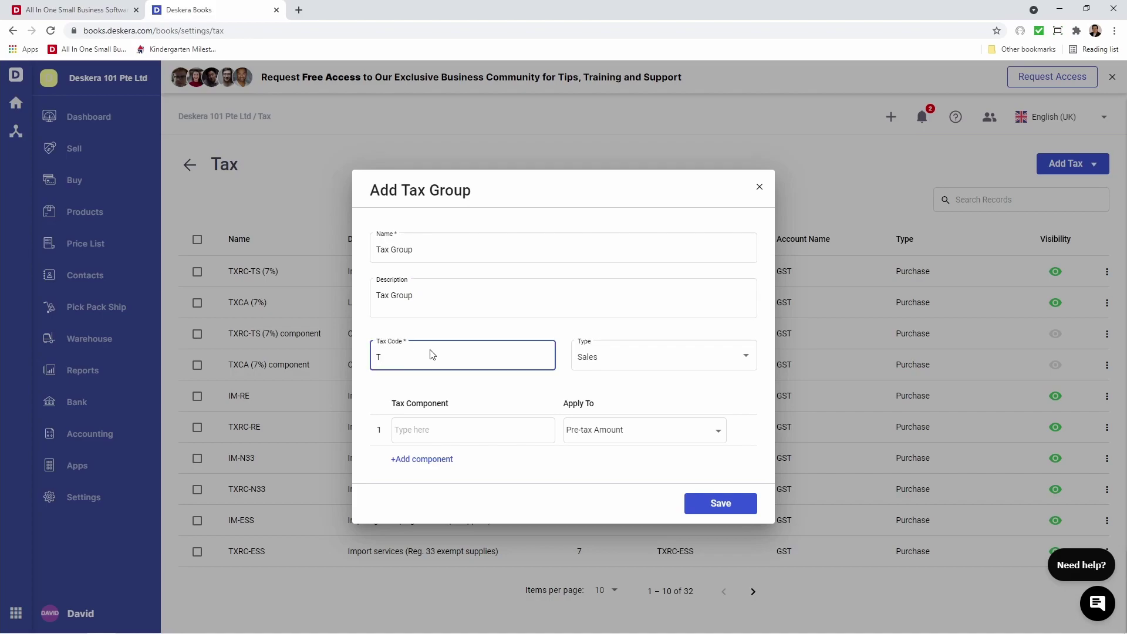
{"action": "type", "text": "TX-001"}
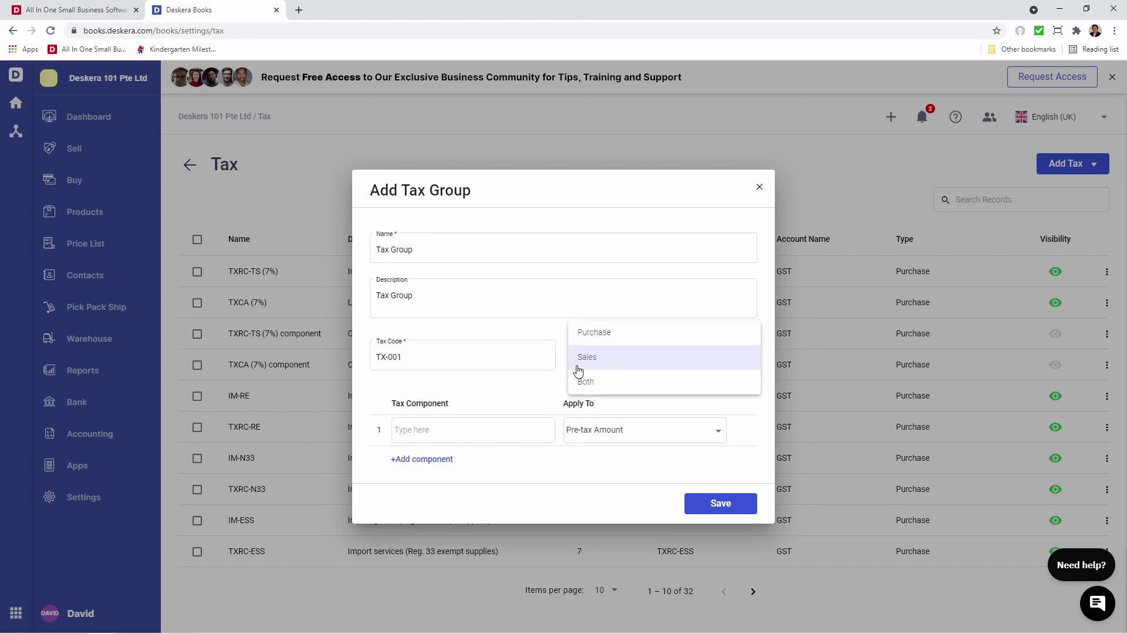
{"action": "left_click", "coordinate": [578, 359]}
Add components SR (7%) and SRRC (7%) on Pre-tax Amount, save, and return to Settings
{"action": "left_click", "coordinate": [492, 426]}
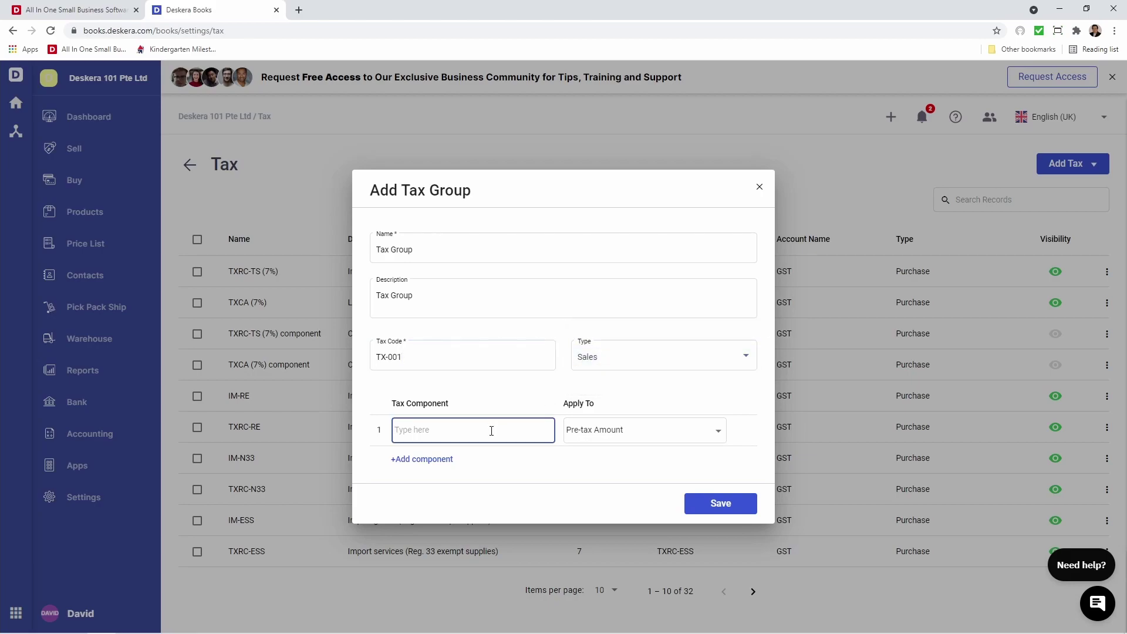
{"action": "type", "text": "T"}
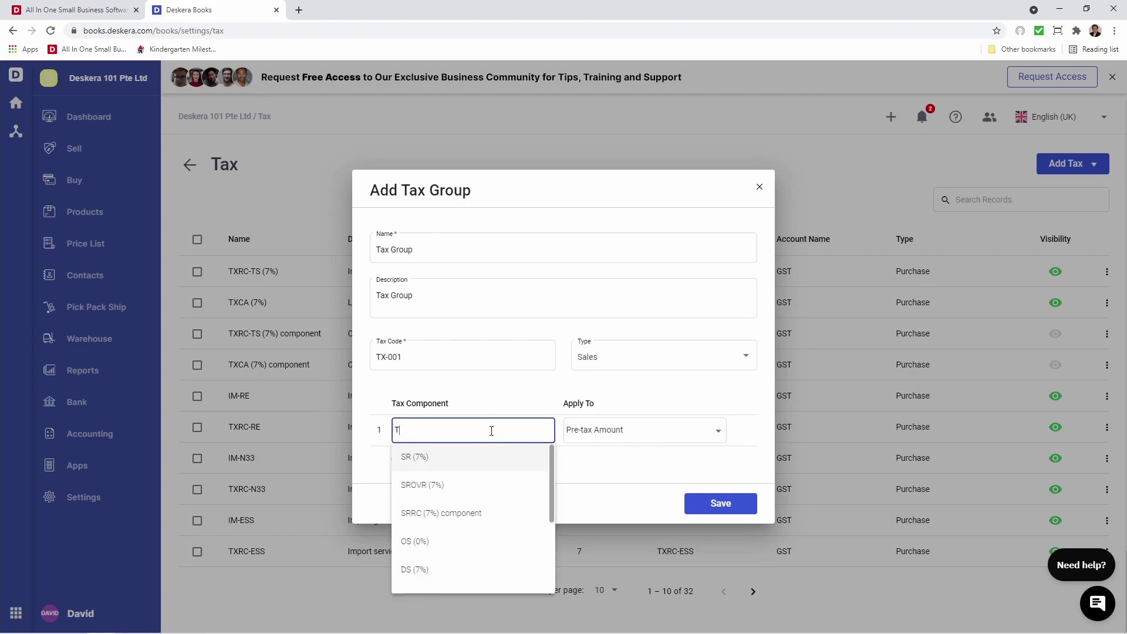
{"action": "left_click", "coordinate": [464, 458]}
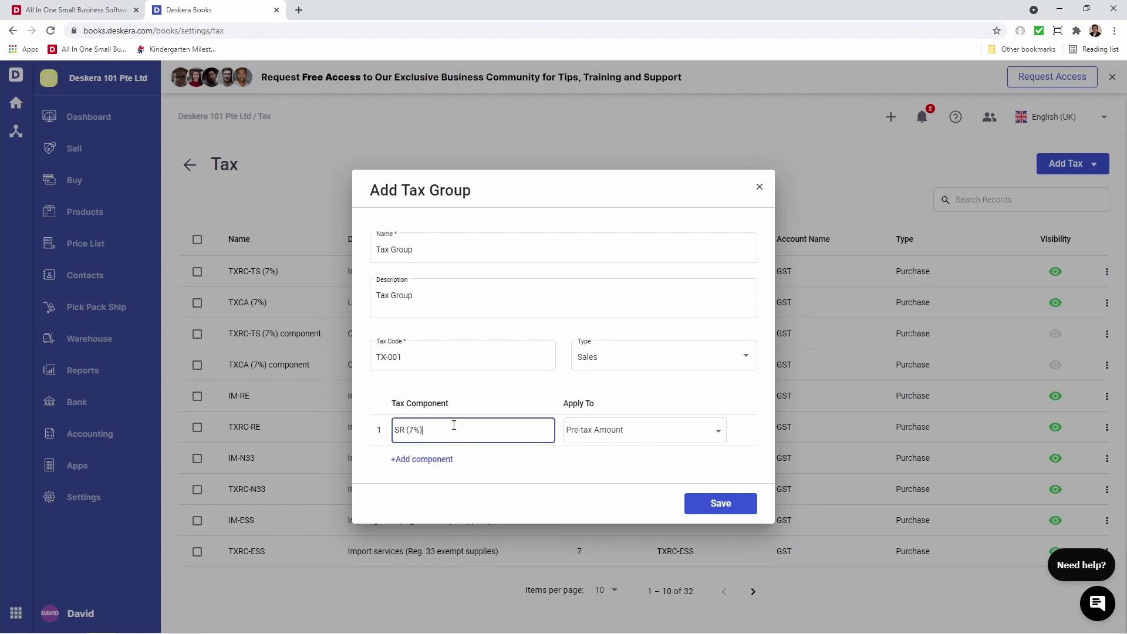
{"action": "left_click", "coordinate": [436, 463]}
{"action": "left_click", "coordinate": [437, 444]}
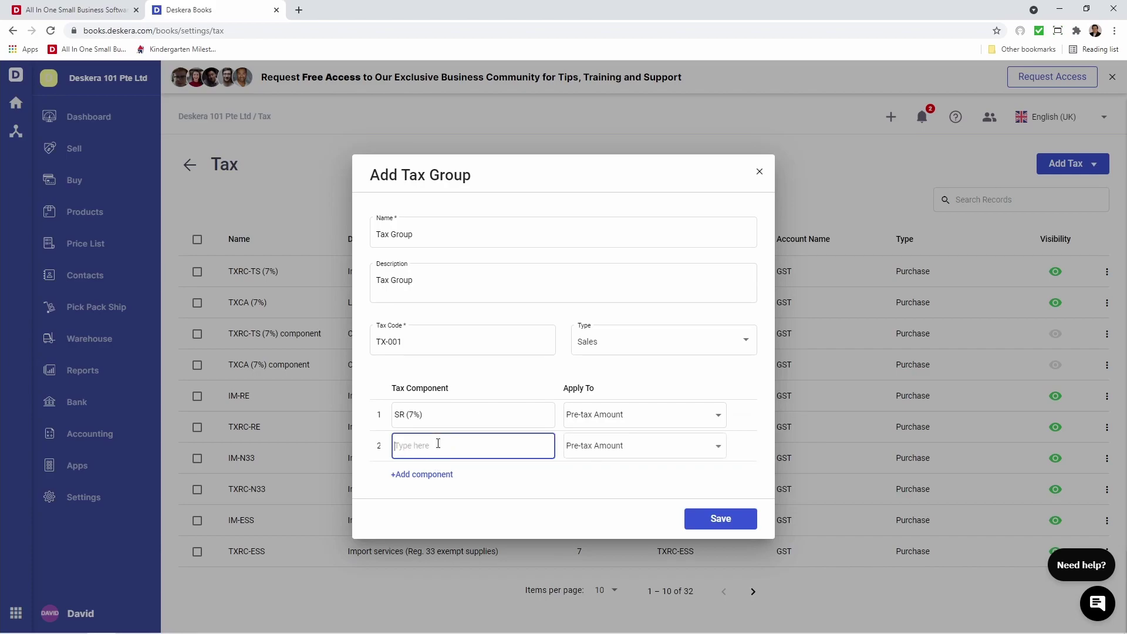
{"action": "type", "text": "s"}
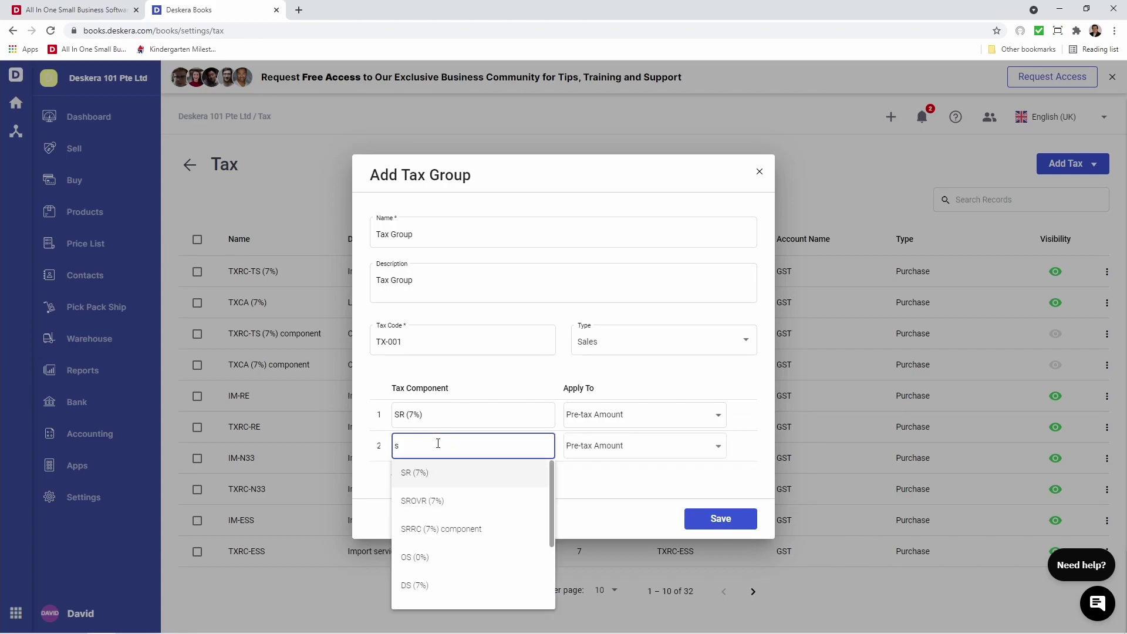
{"action": "left_click", "coordinate": [441, 529]}
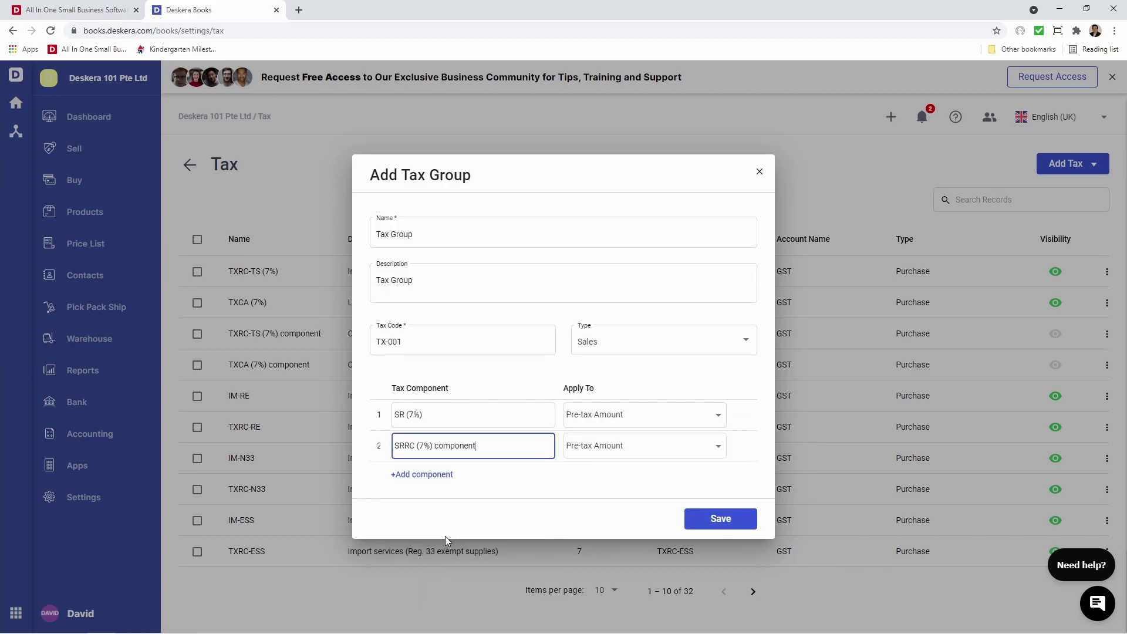
{"action": "left_click", "coordinate": [616, 424]}
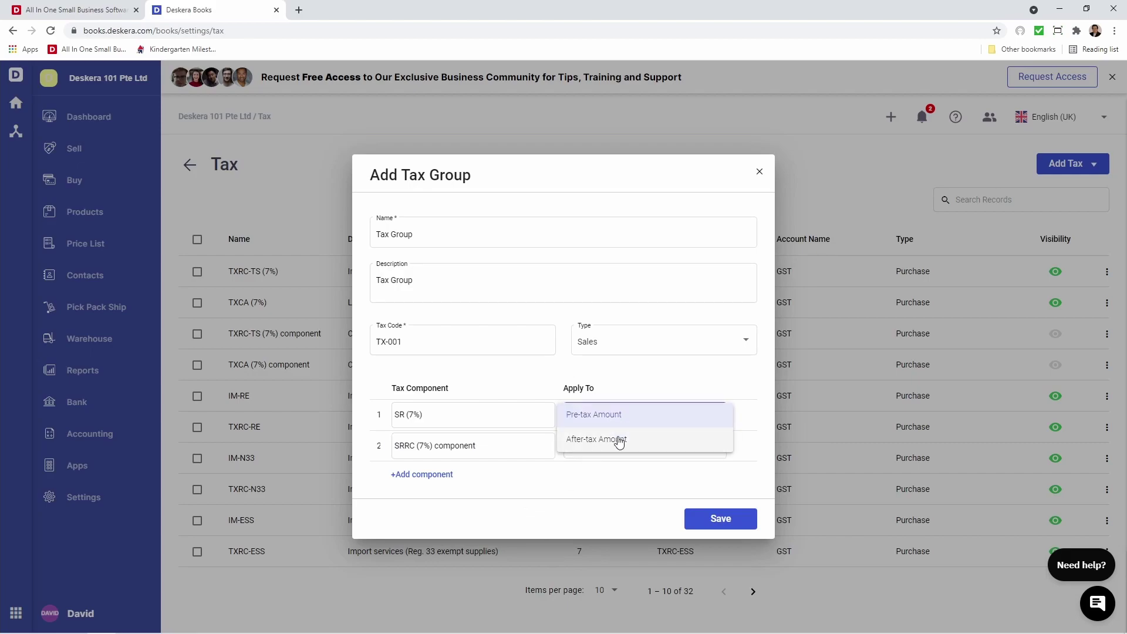
{"action": "left_click", "coordinate": [593, 414]}
{"action": "left_click", "coordinate": [709, 523]}
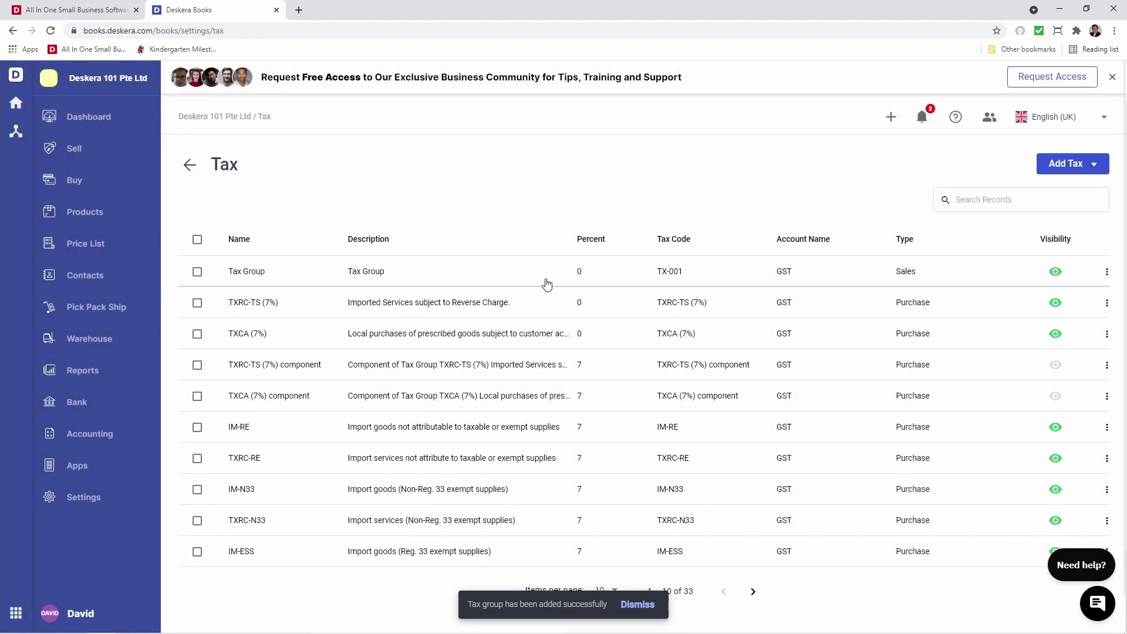
{"action": "left_click", "coordinate": [127, 500]}
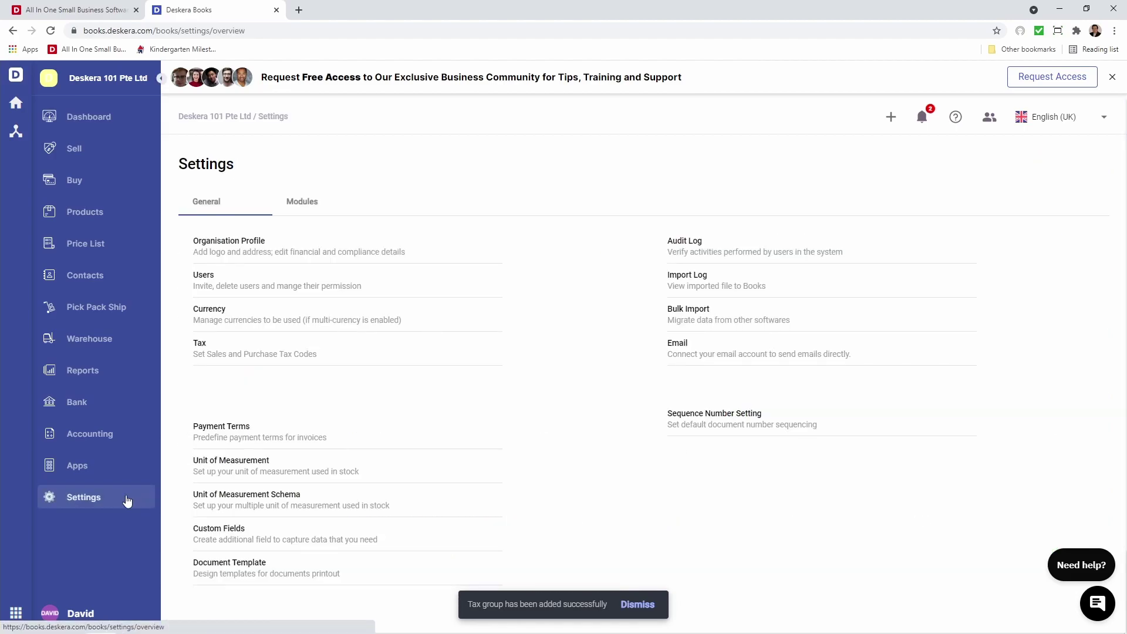
Open Payment Terms settings and look over an existing term's actions
{"action": "left_click", "coordinate": [238, 429]}
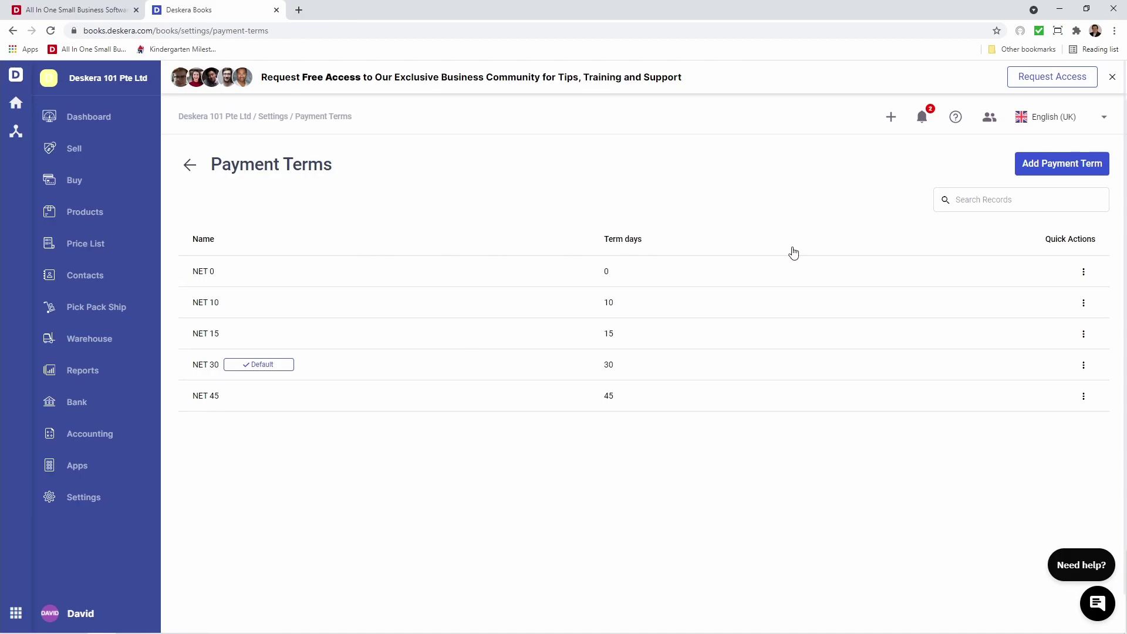
{"action": "left_click", "coordinate": [1083, 273]}
{"action": "left_click", "coordinate": [928, 257]}
Create payment term NET 60 with 60 term days, save it, and return to Settings
{"action": "left_click", "coordinate": [1042, 170]}
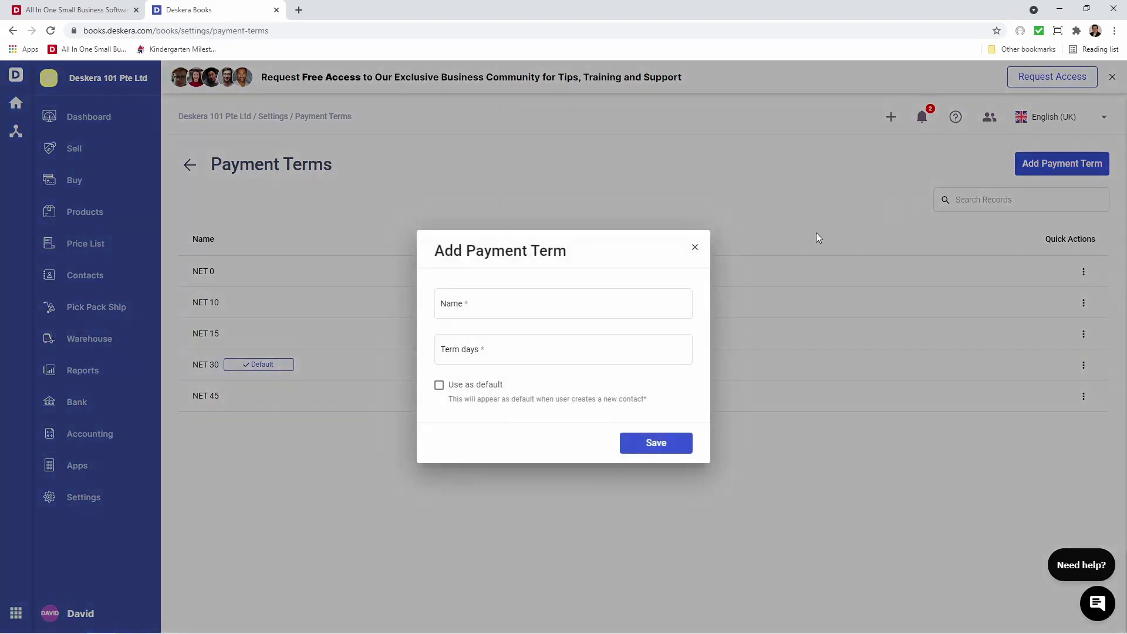
{"action": "left_click", "coordinate": [561, 303]}
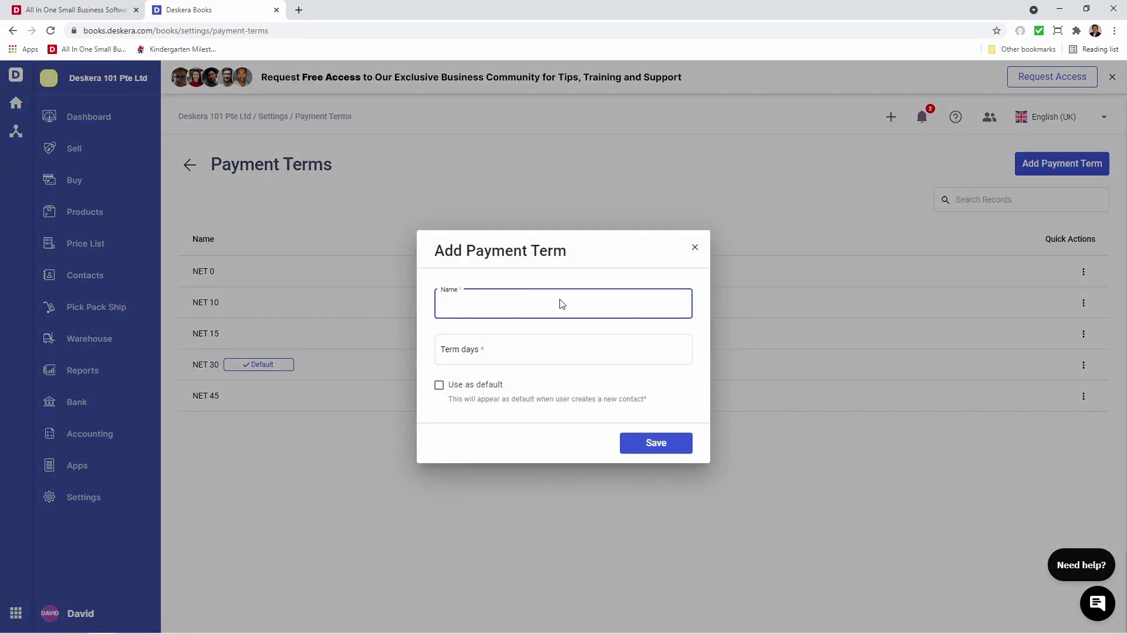
{"action": "type", "text": "NET 60"}
{"action": "key", "text": "Tab"}
{"action": "type", "text": "60"}
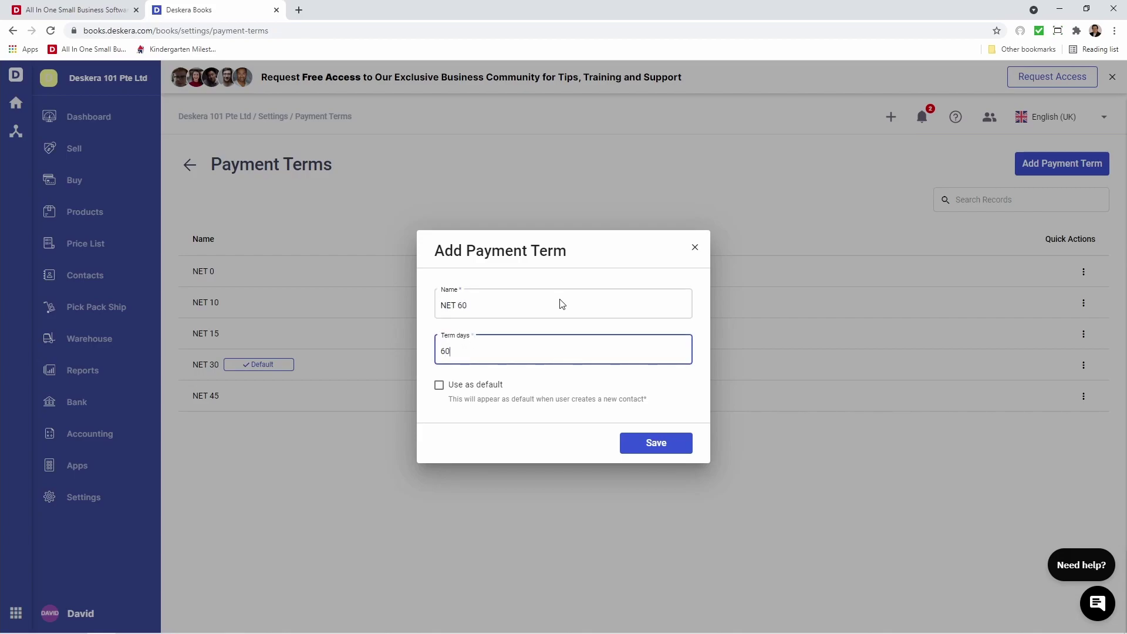
{"action": "left_click", "coordinate": [672, 444]}
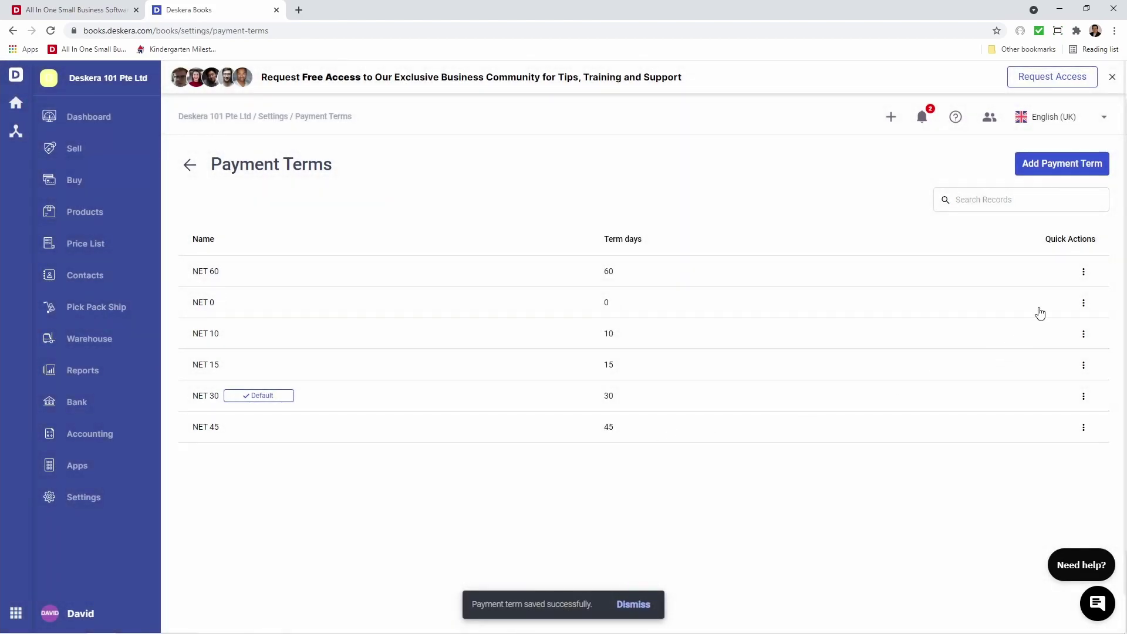
{"action": "left_click", "coordinate": [1083, 273]}
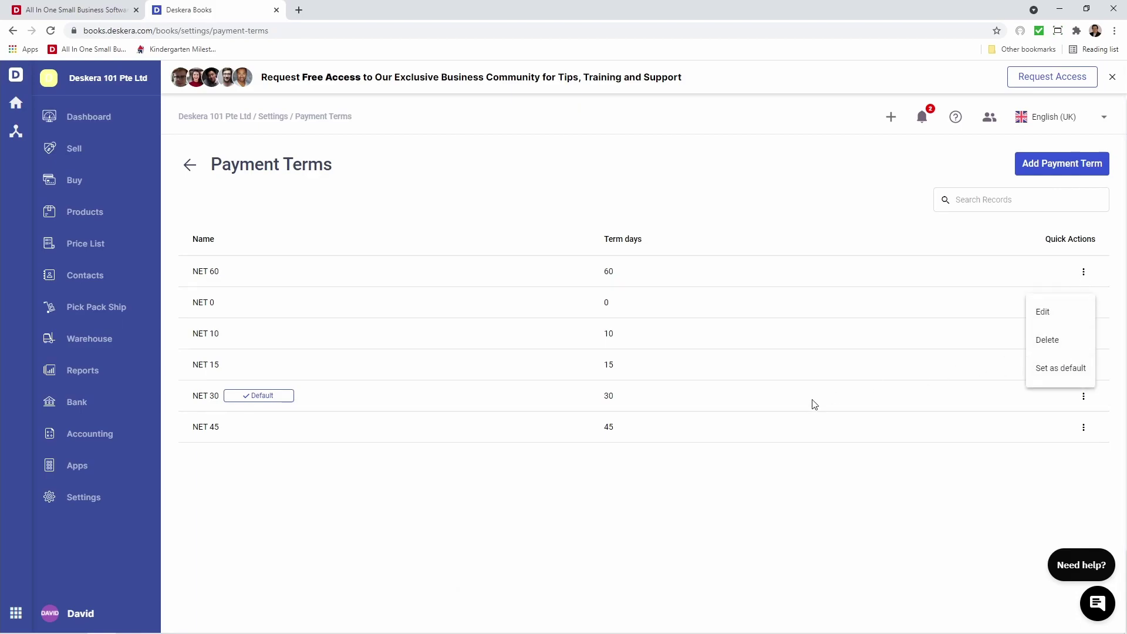
{"action": "left_click", "coordinate": [78, 509]}
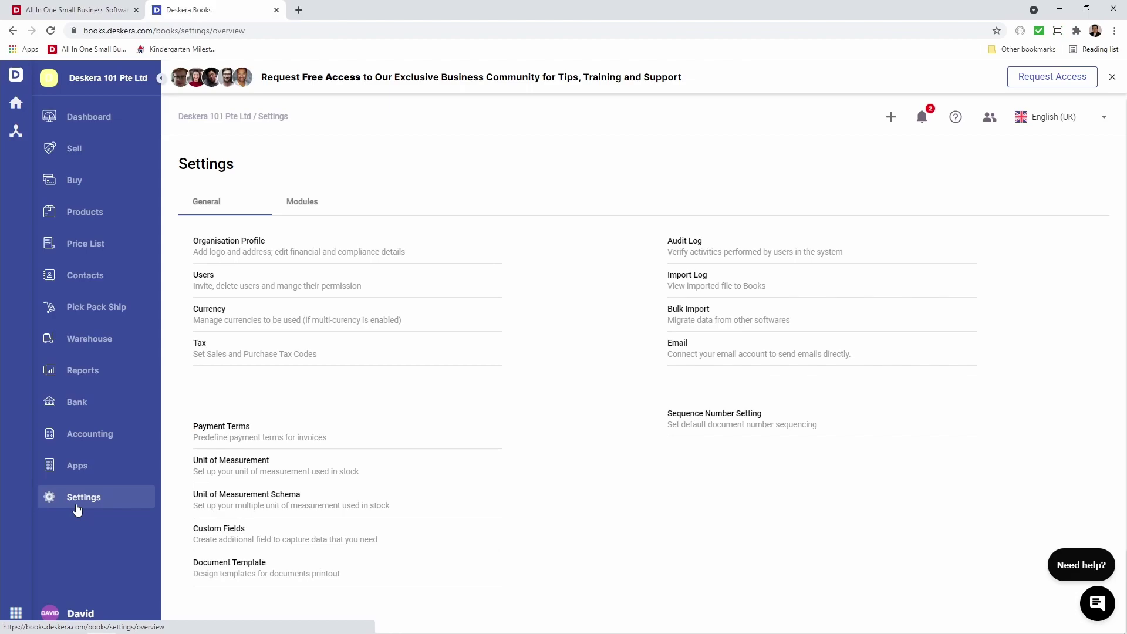
Create a UOM named PACKS with description PACKS, save it, then reopen and re-save it unchanged
{"action": "left_click", "coordinate": [220, 470]}
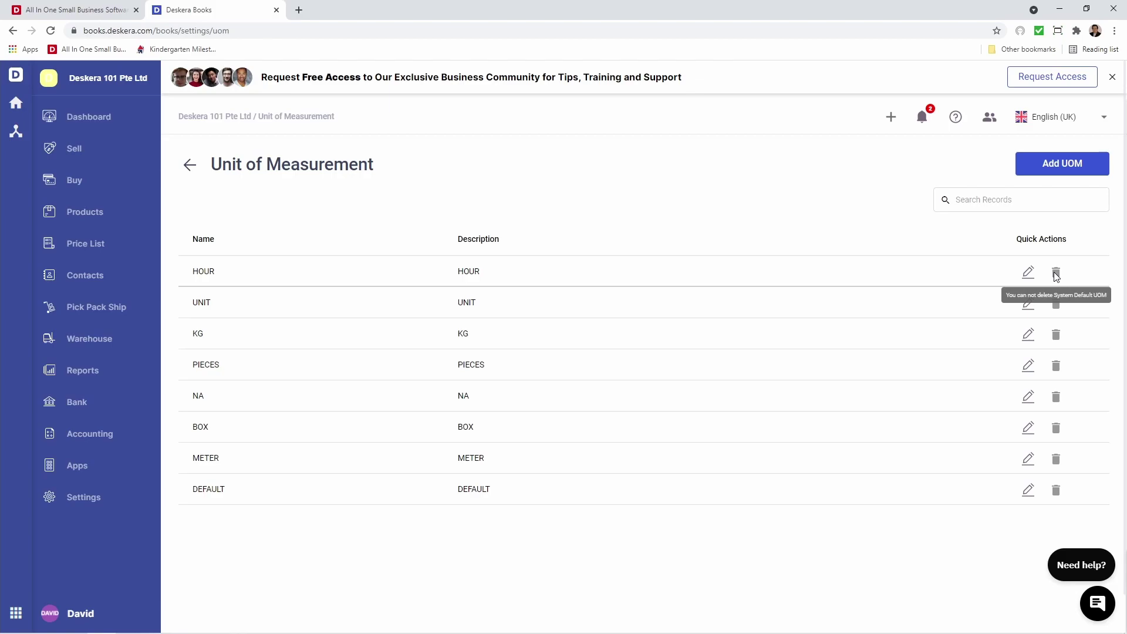
{"action": "left_click", "coordinate": [1072, 175]}
{"action": "left_click", "coordinate": [556, 304]}
{"action": "type", "text": "PACKS"}
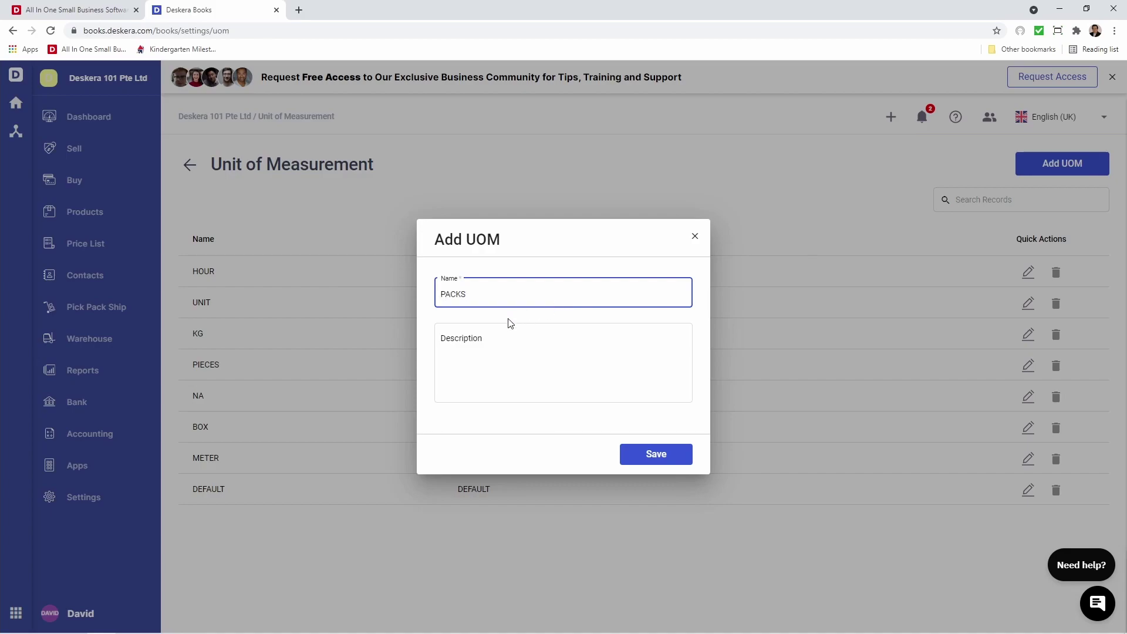
{"action": "left_click", "coordinate": [491, 340]}
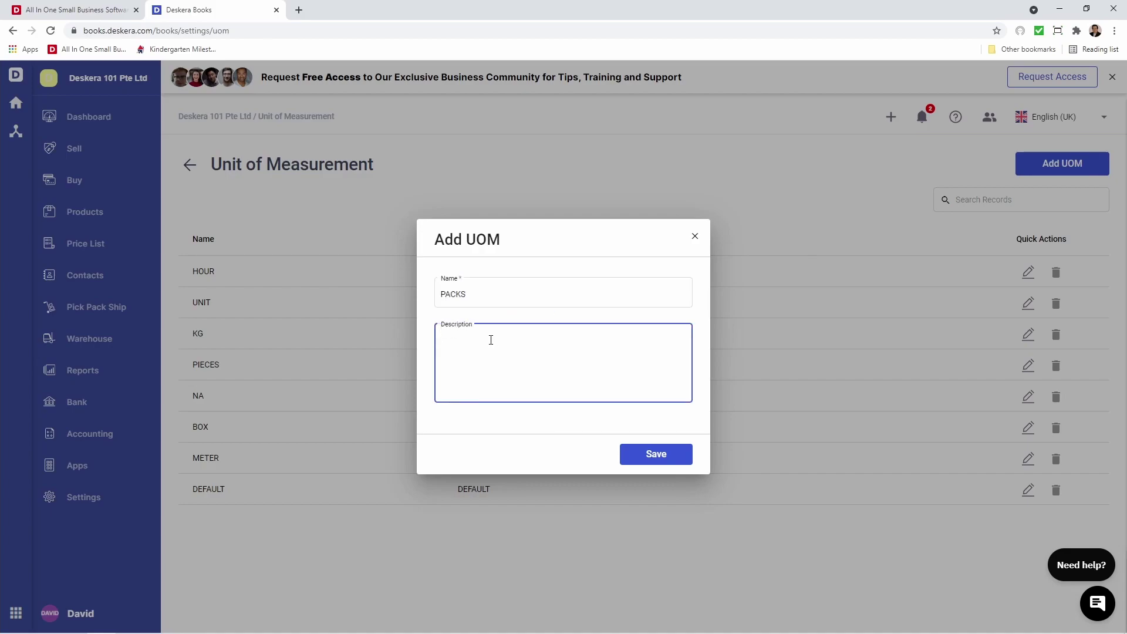
{"action": "type", "text": "PACKS"}
{"action": "left_click", "coordinate": [635, 452]}
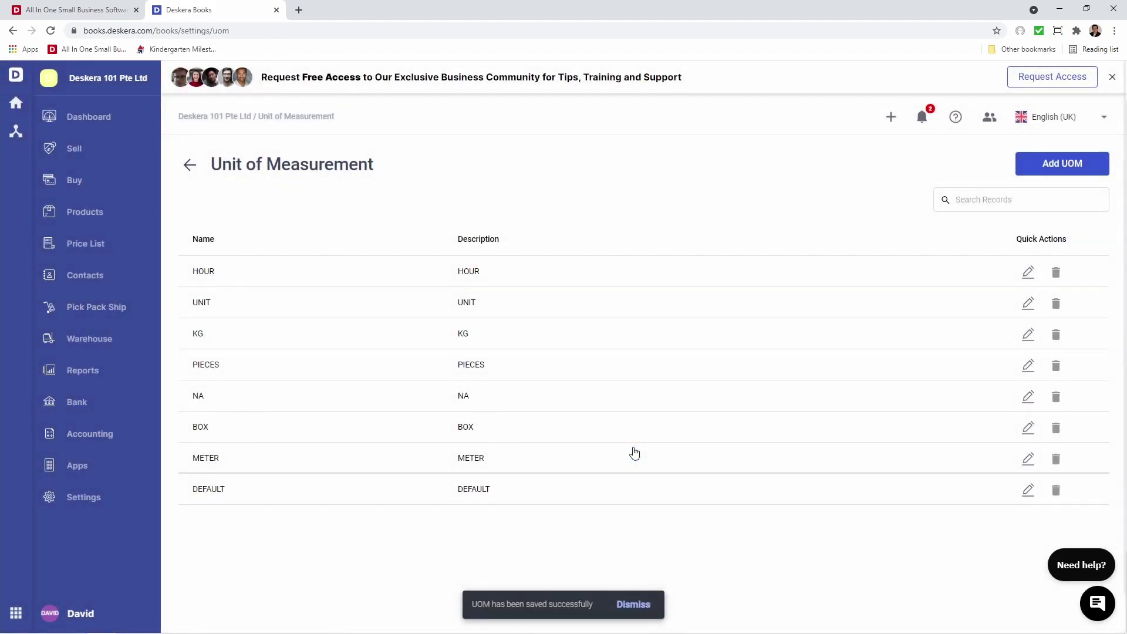
{"action": "left_click", "coordinate": [1028, 272]}
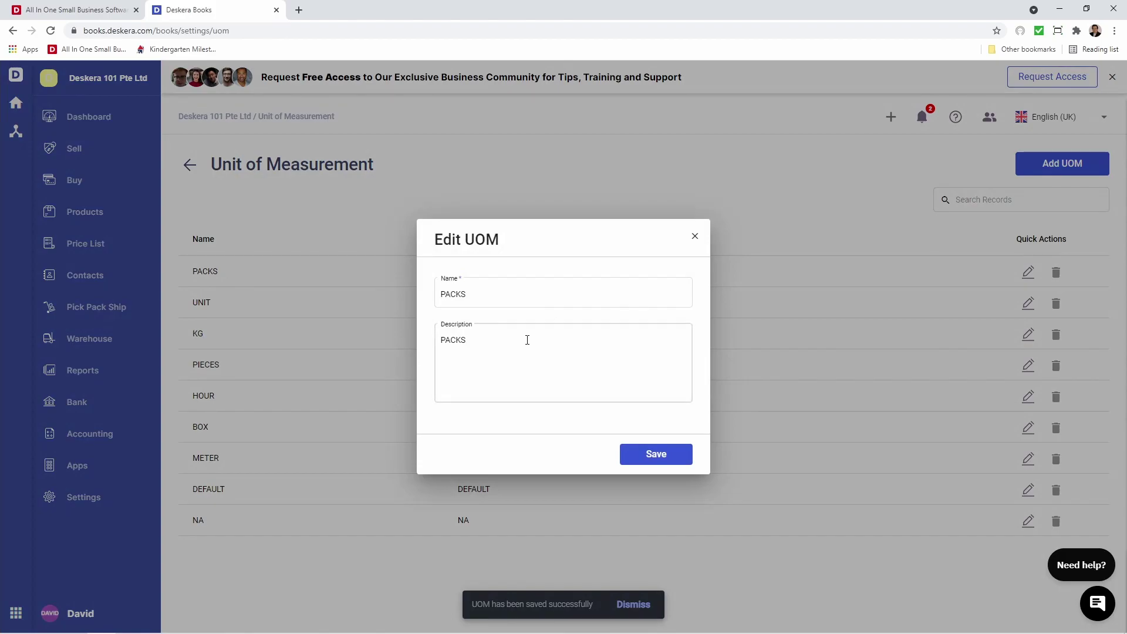
{"action": "left_click", "coordinate": [634, 456]}
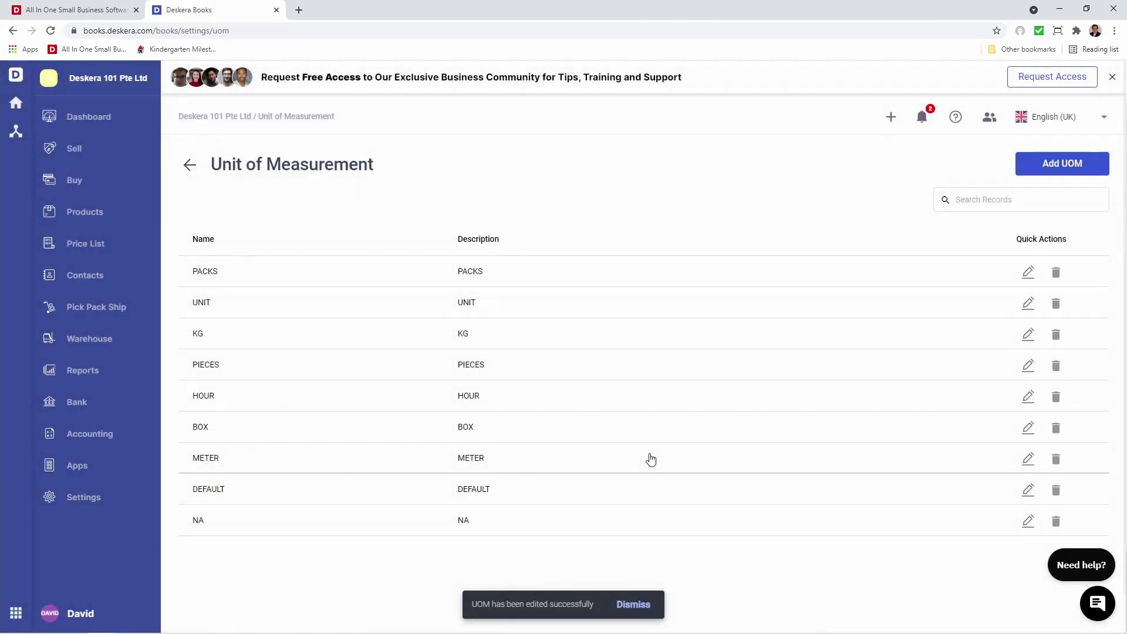
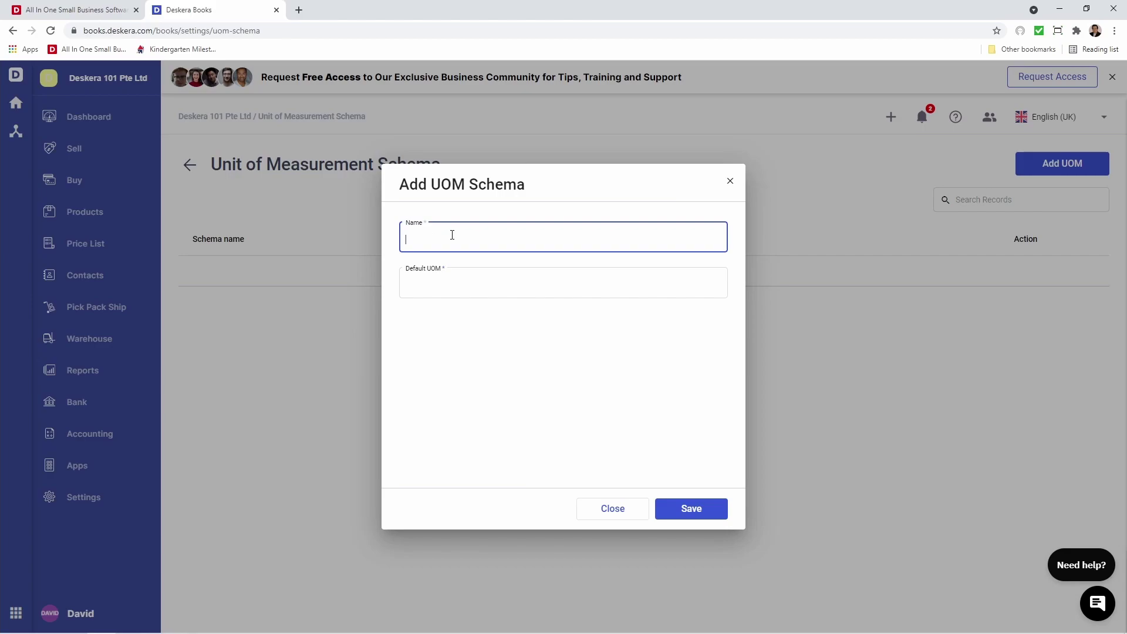
Name the UOM schema 'Pieces per Box' with PIECES as the default unit
{"action": "type", "text": "Pieces per Box"}
{"action": "left_click", "coordinate": [449, 289]}
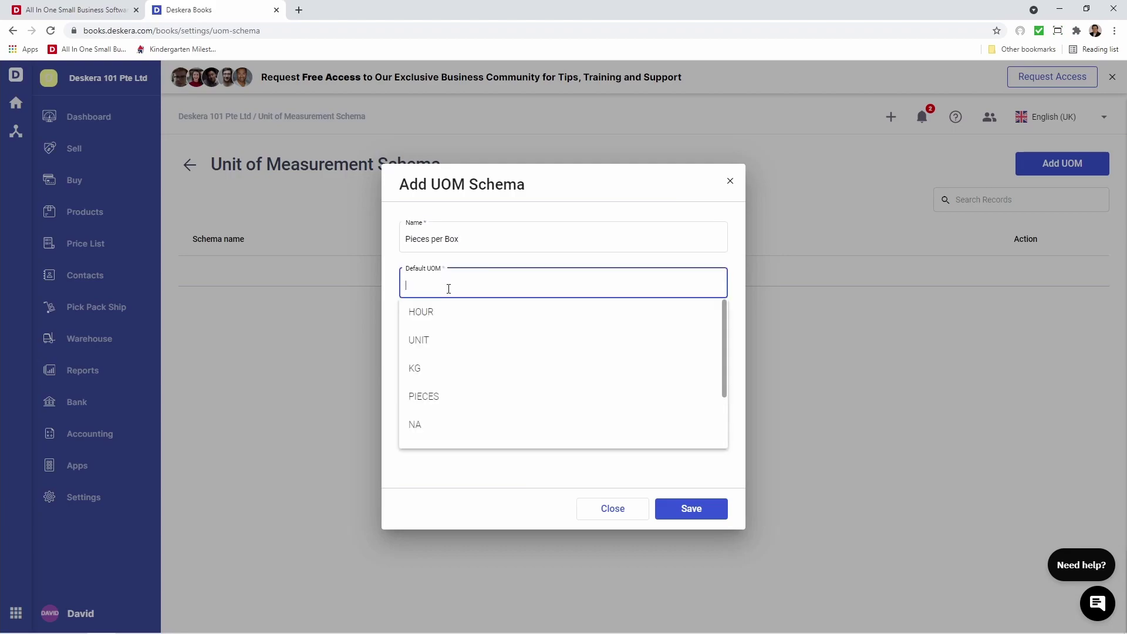
{"action": "left_click", "coordinate": [451, 395]}
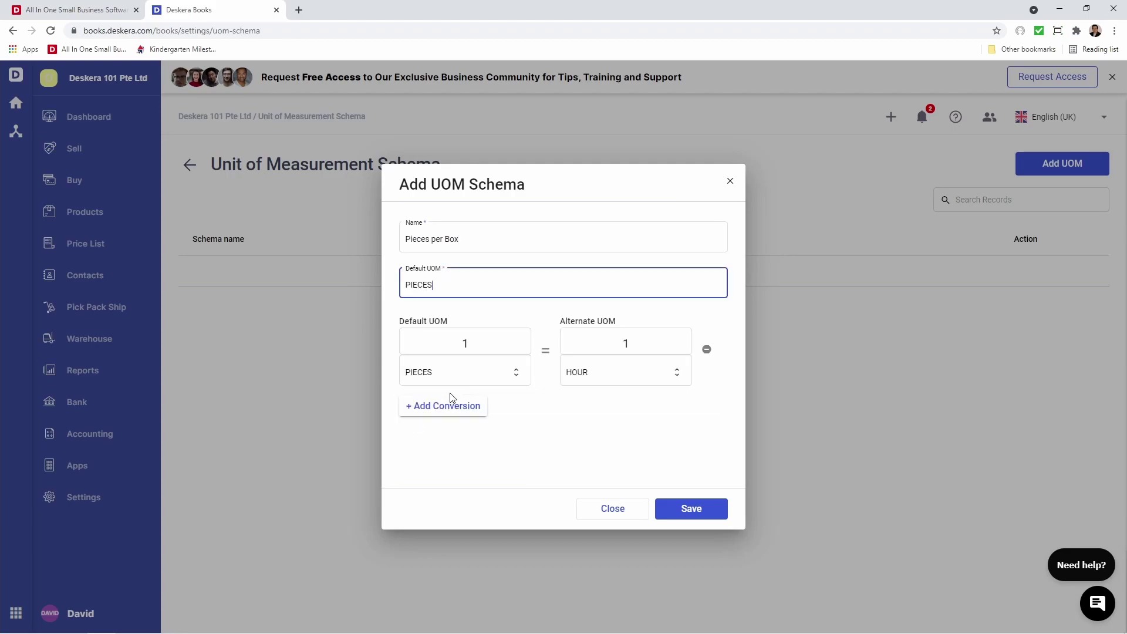
Add the conversion 25 PIECES = 1 BOX
{"action": "left_click", "coordinate": [675, 372]}
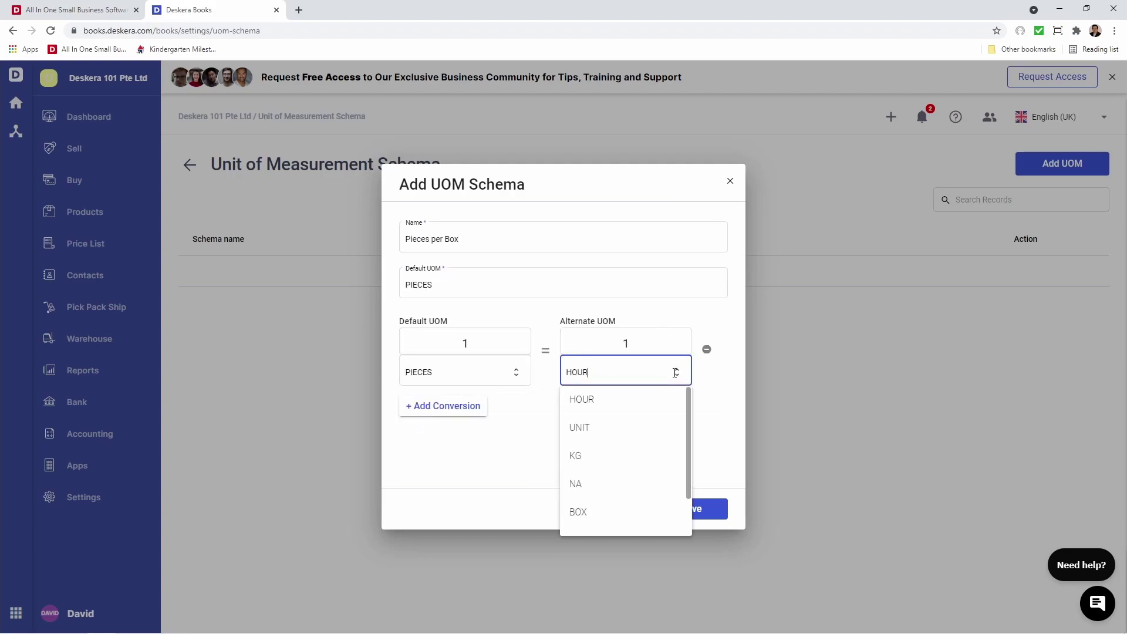
{"action": "left_click", "coordinate": [639, 508]}
{"action": "left_click", "coordinate": [489, 345]}
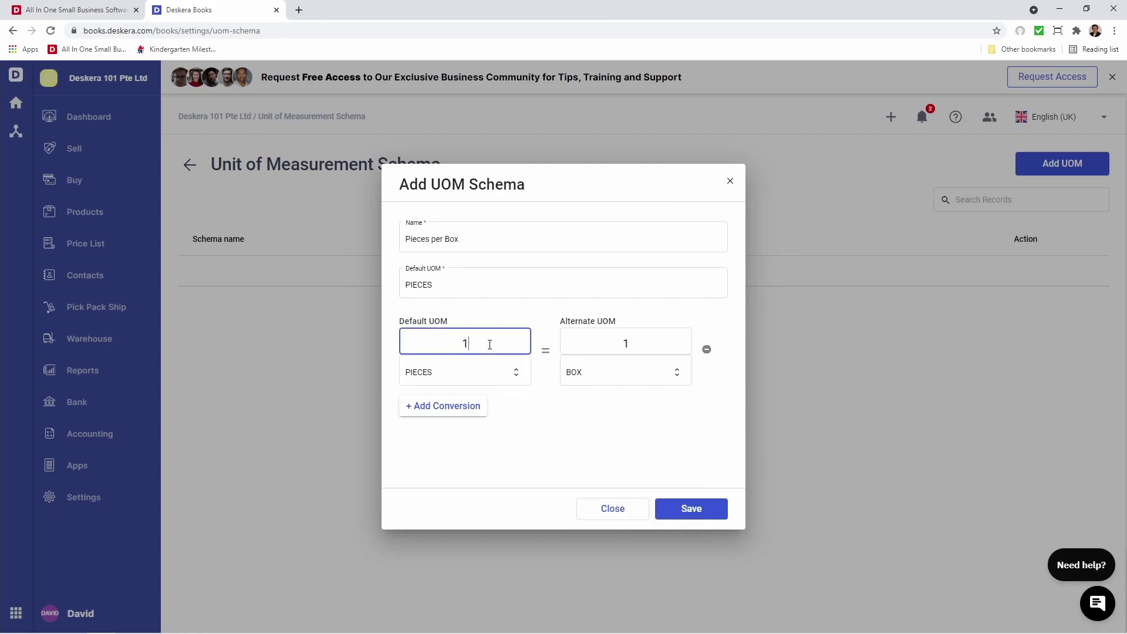
{"action": "type", "text": "25"}
{"action": "key", "text": "BackSpace"}
{"action": "key", "text": "BackSpace"}
{"action": "type", "text": "25"}
{"action": "left_click", "coordinate": [533, 436]}
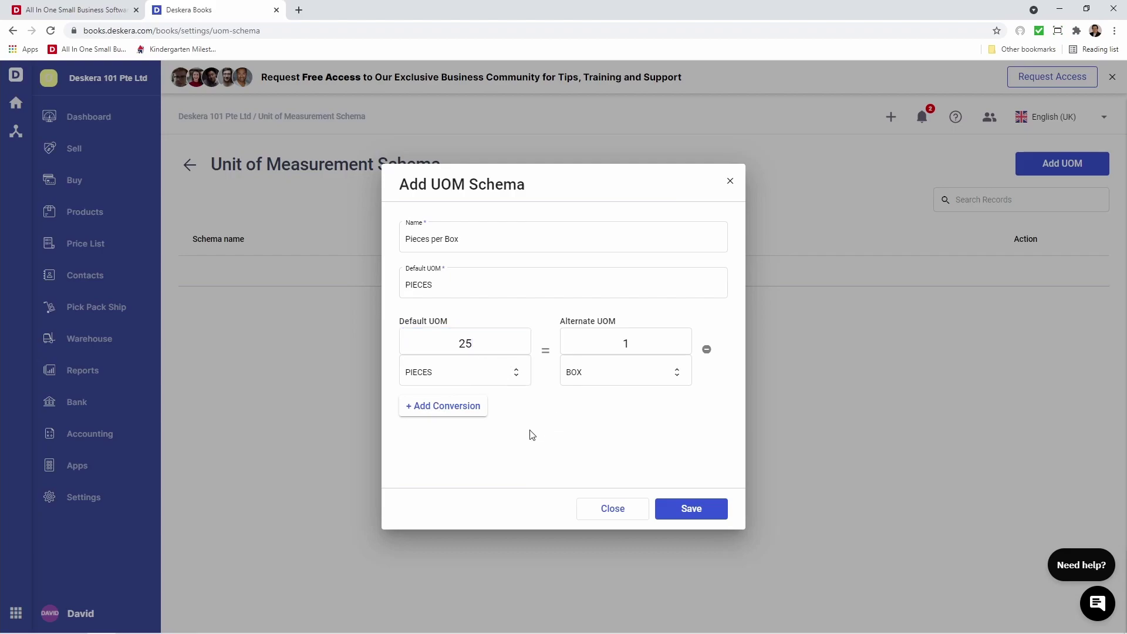
Add a second conversion, 5 PIECES = 1 KG, and save the schema
{"action": "left_click", "coordinate": [443, 413]}
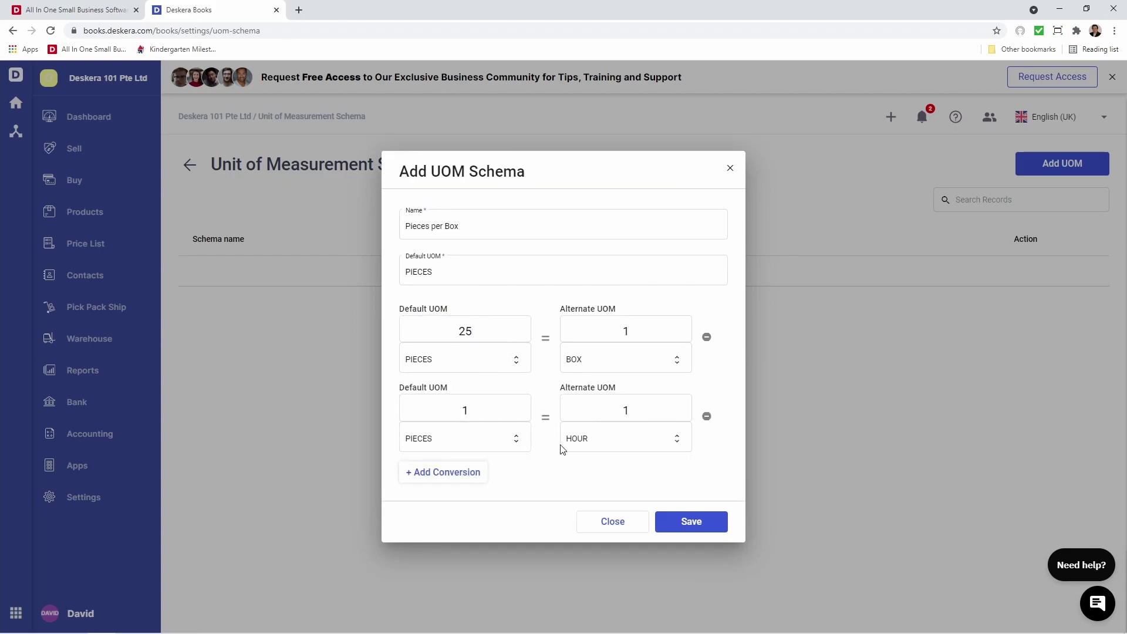
{"action": "left_click", "coordinate": [587, 437]}
{"action": "left_click", "coordinate": [602, 528]}
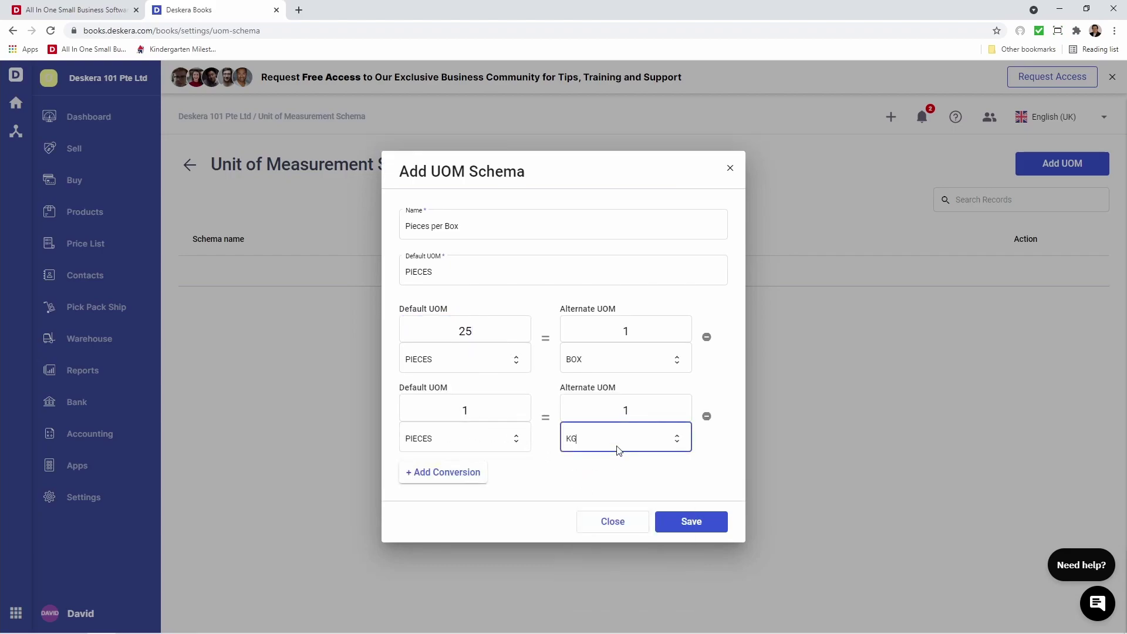
{"action": "left_click", "coordinate": [495, 411]}
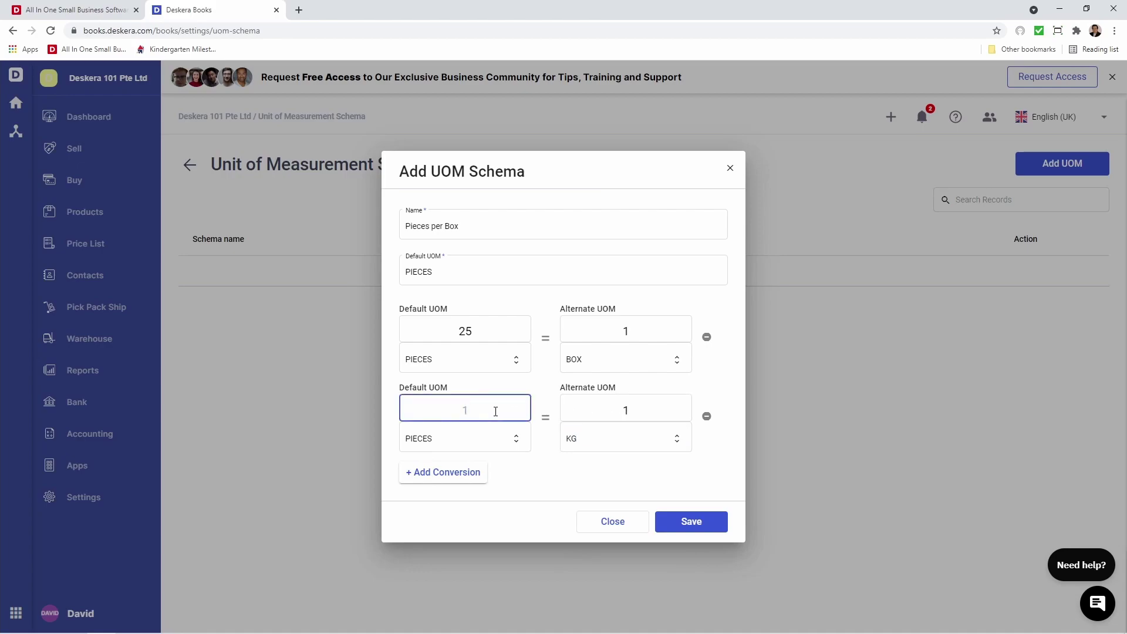
{"action": "type", "text": "5"}
{"action": "left_click", "coordinate": [550, 458]}
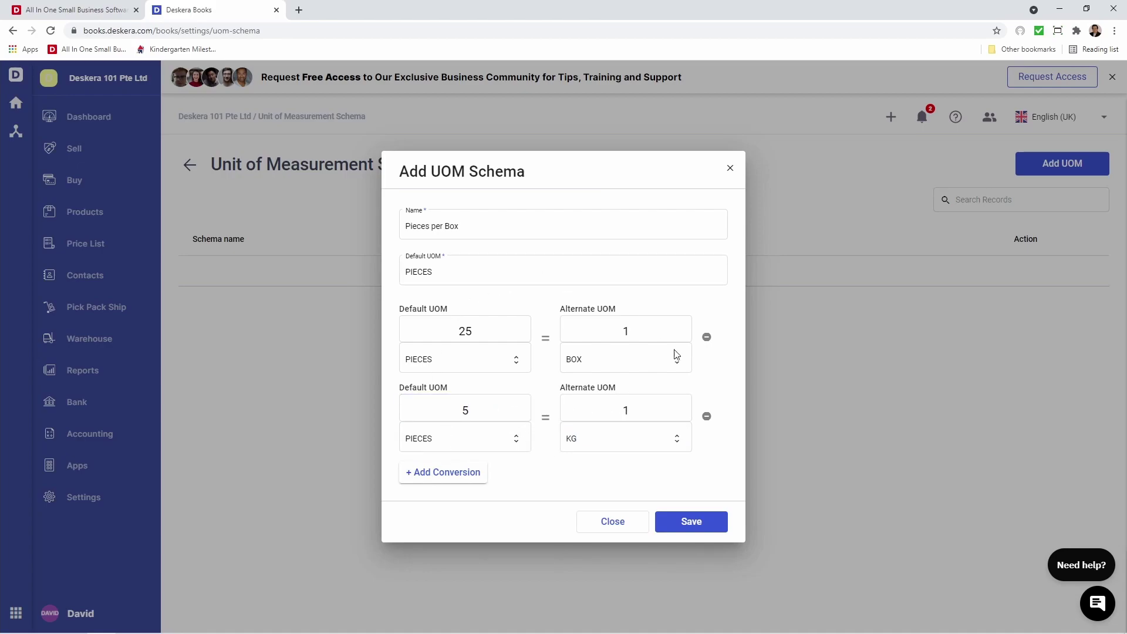
{"action": "left_click", "coordinate": [698, 521]}
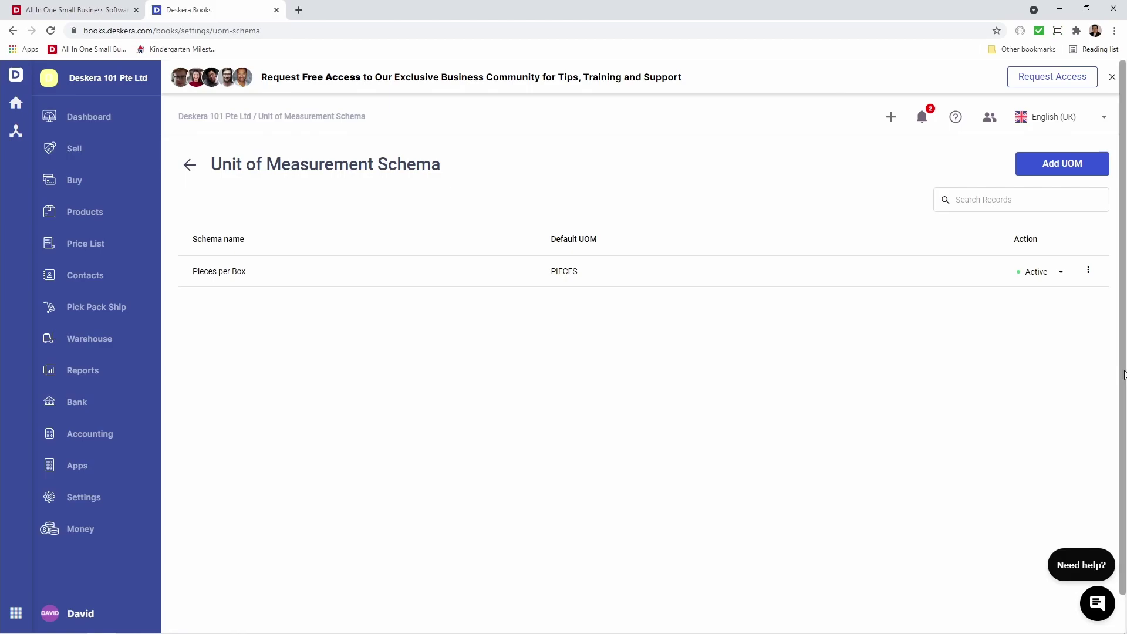
Go to Settings > Custom Fields and start a new custom field
{"action": "left_click", "coordinate": [116, 505]}
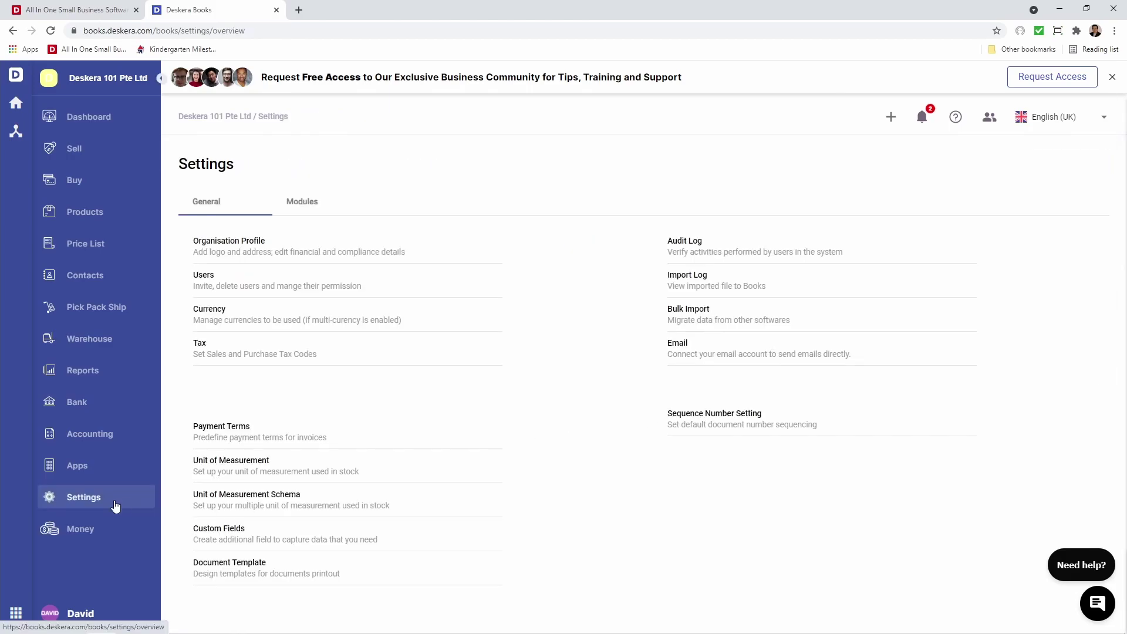
{"action": "left_click", "coordinate": [205, 530]}
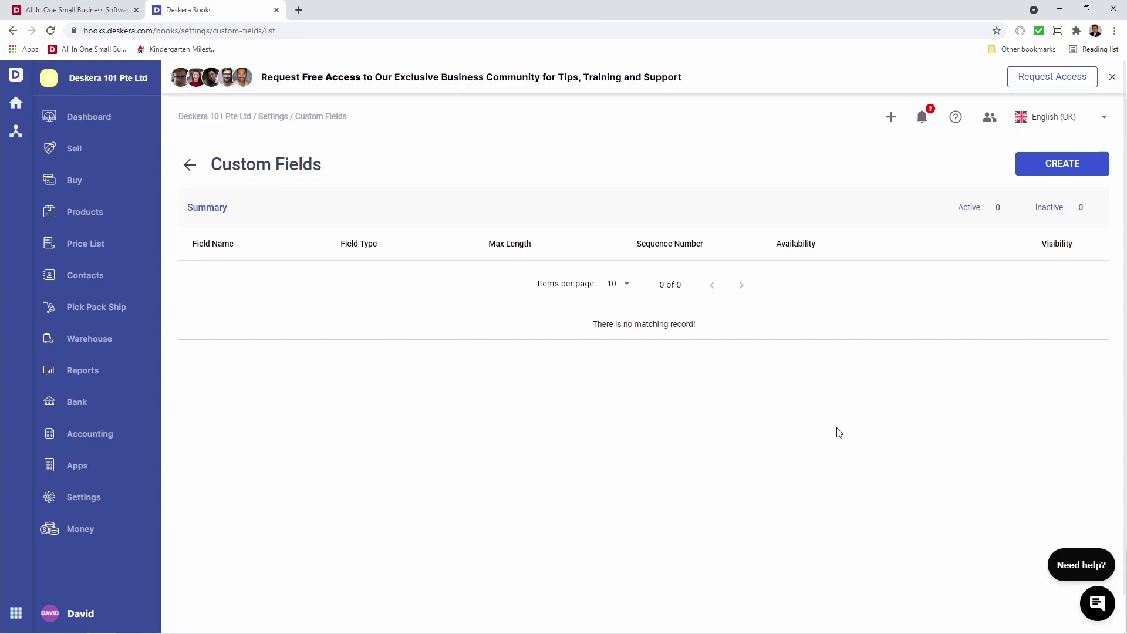
{"action": "left_click", "coordinate": [1047, 170]}
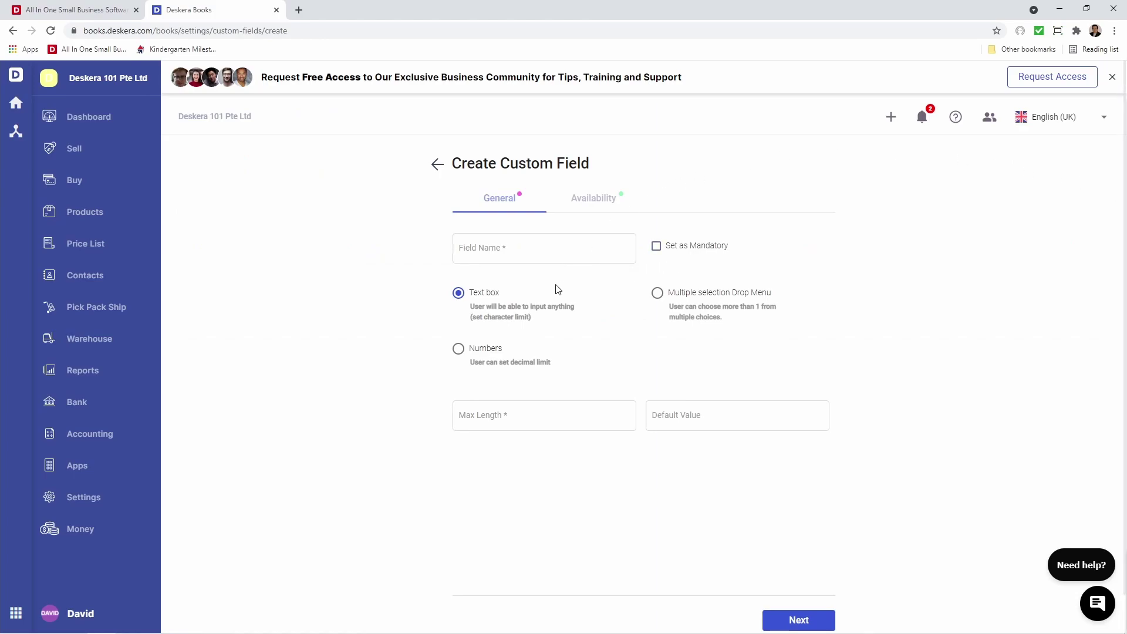
Define 'Contact Person' as a text box field with a maximum length of 40
{"action": "left_click", "coordinate": [689, 295]}
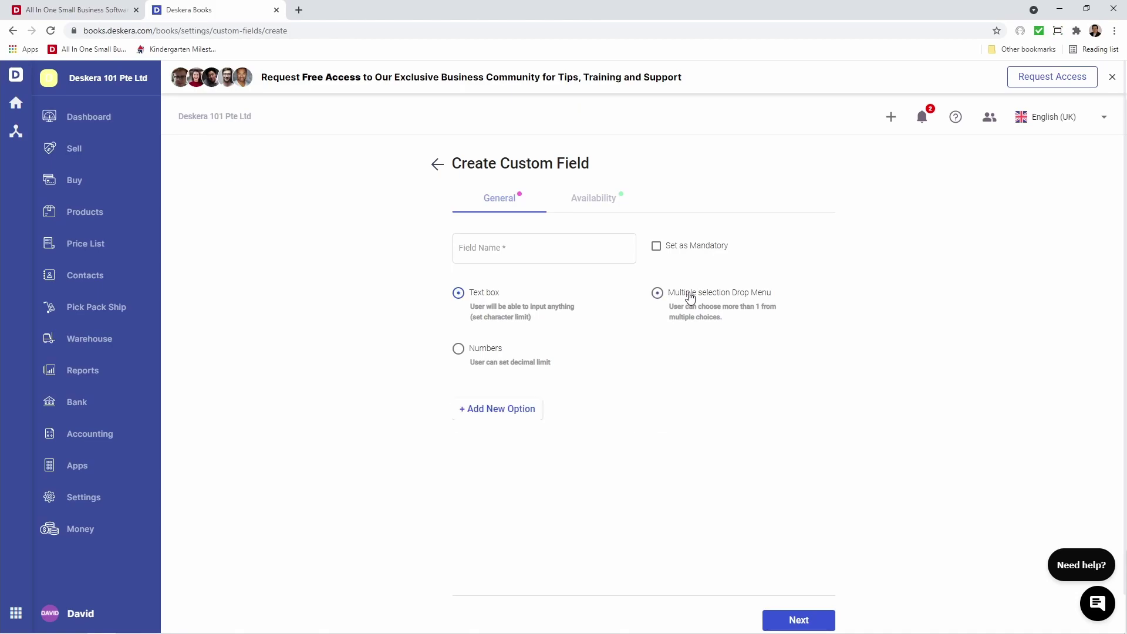
{"action": "left_click", "coordinate": [482, 350]}
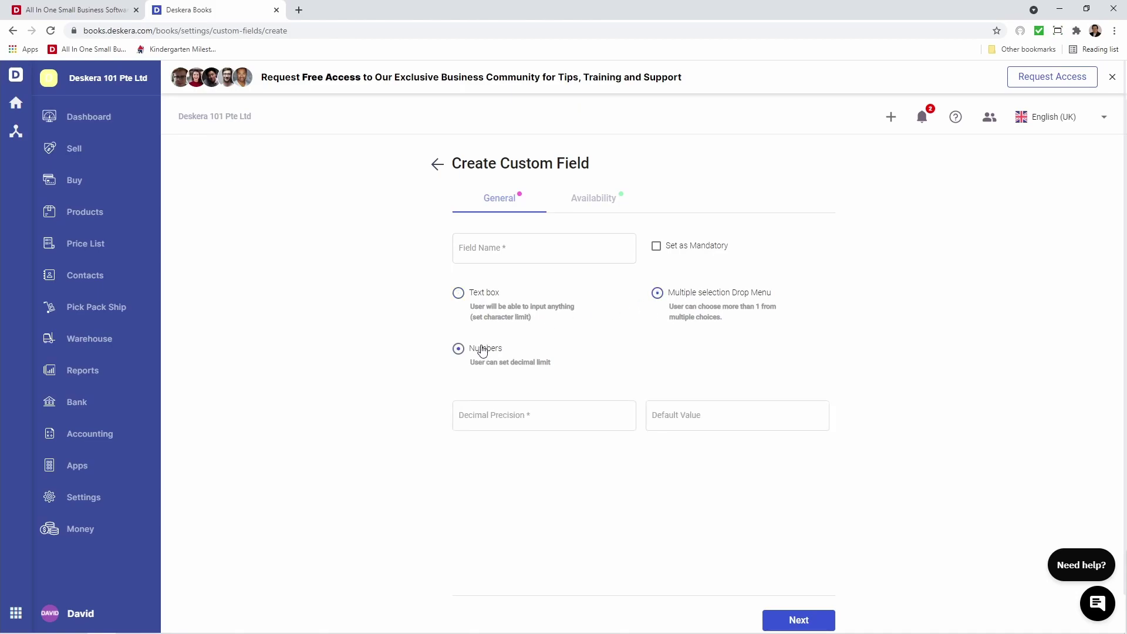
{"action": "left_click", "coordinate": [459, 294]}
{"action": "left_click", "coordinate": [467, 254]}
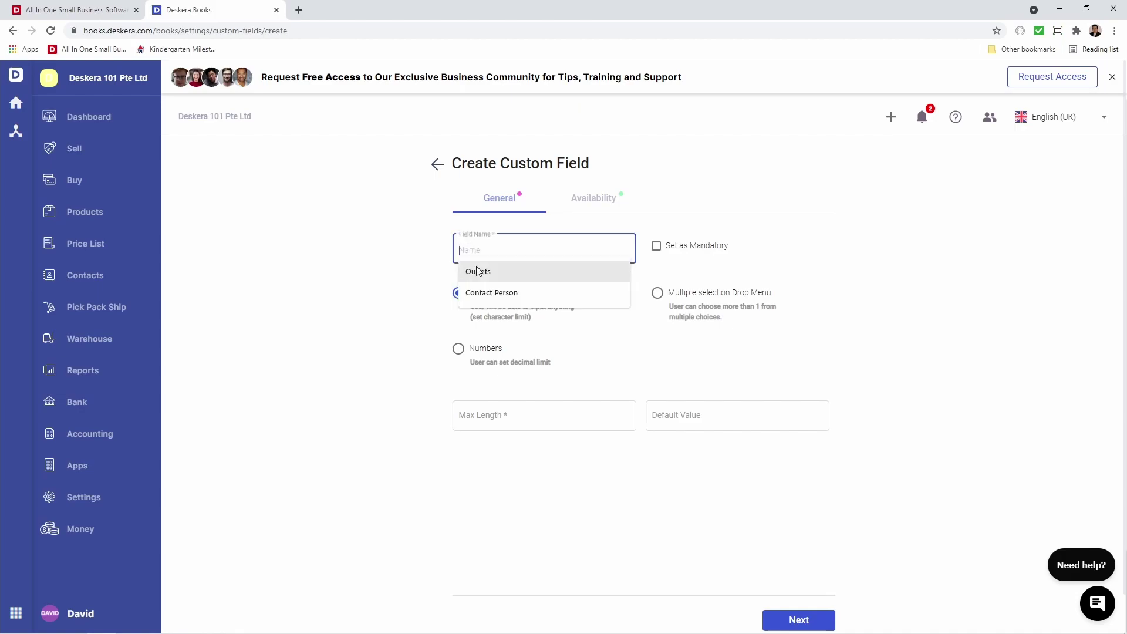
{"action": "left_click", "coordinate": [488, 285]}
{"action": "left_click", "coordinate": [501, 418]}
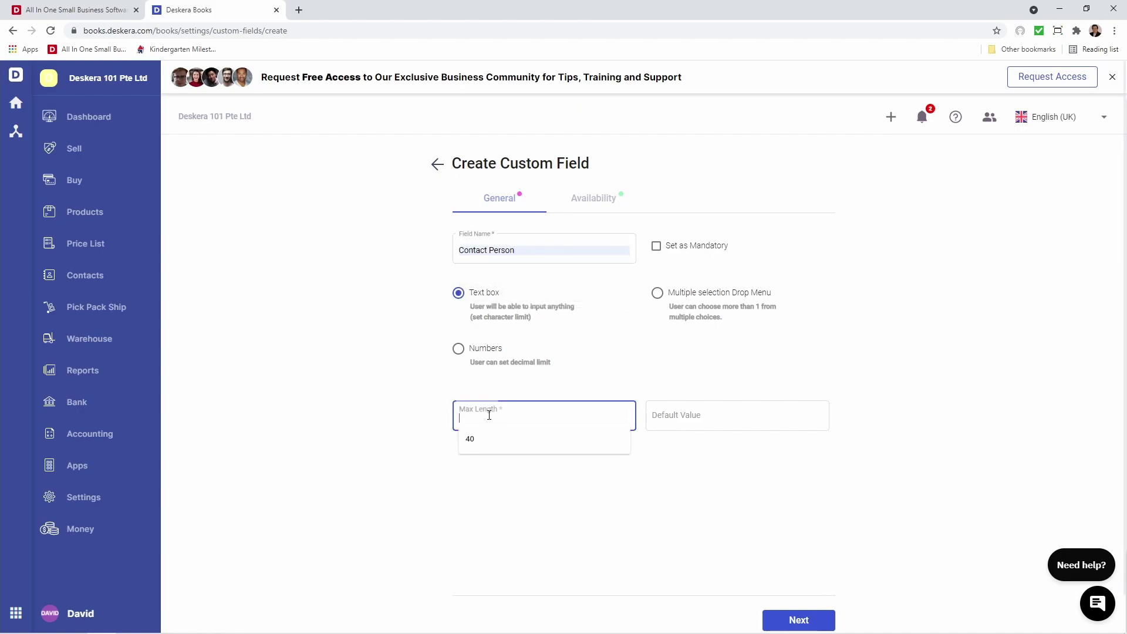
{"action": "left_click", "coordinate": [480, 446]}
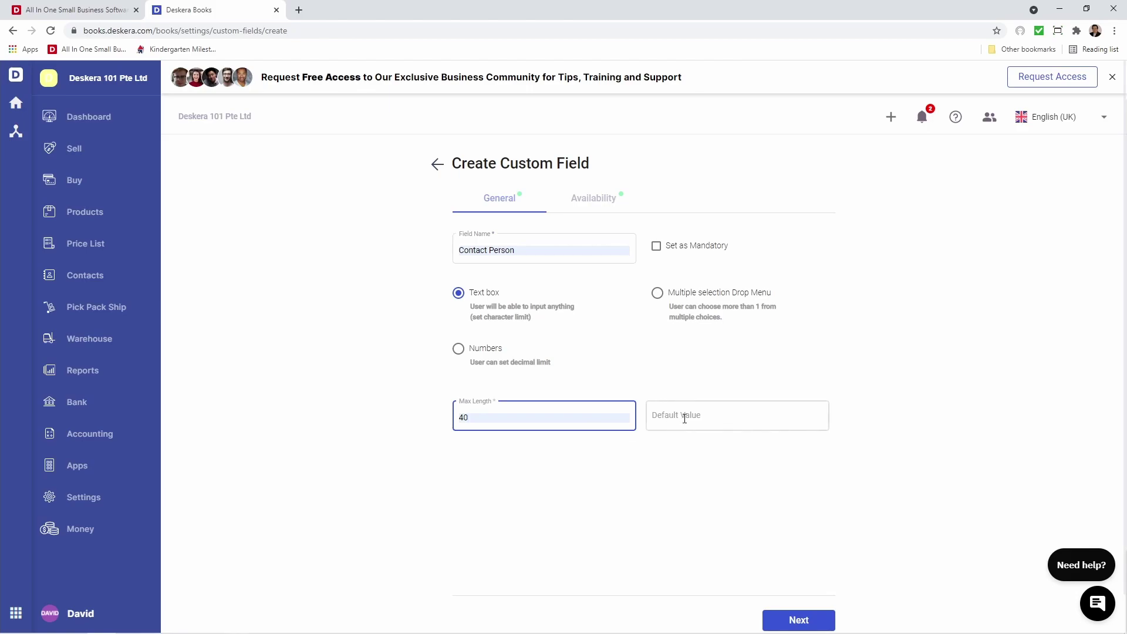
Make the field available on Contact and create it
{"action": "left_click", "coordinate": [593, 199]}
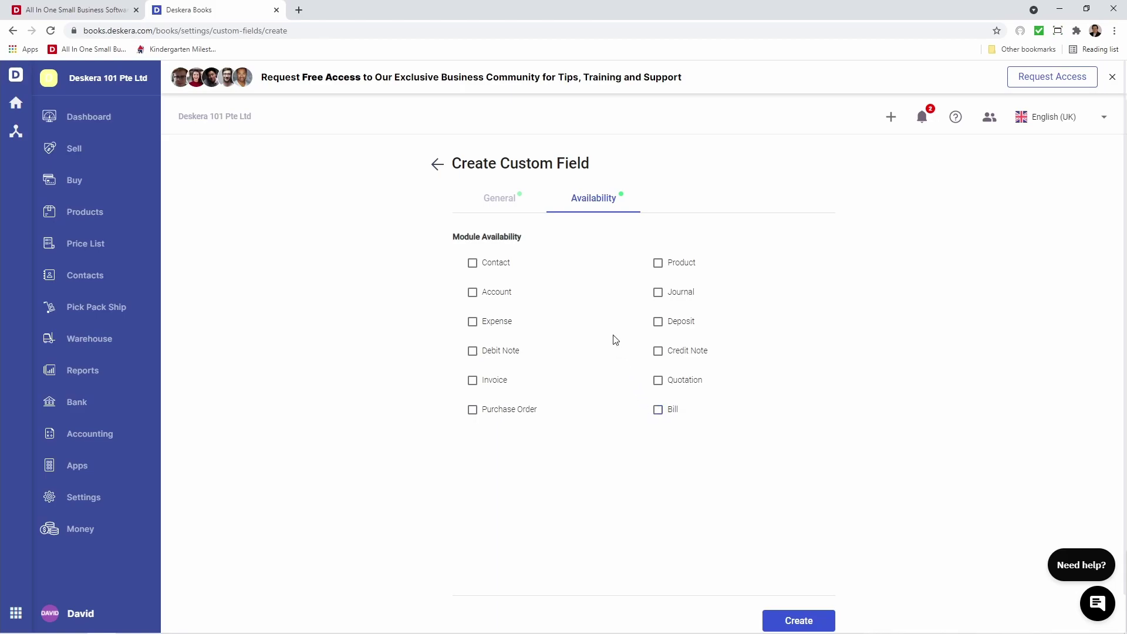
{"action": "left_click", "coordinate": [503, 263]}
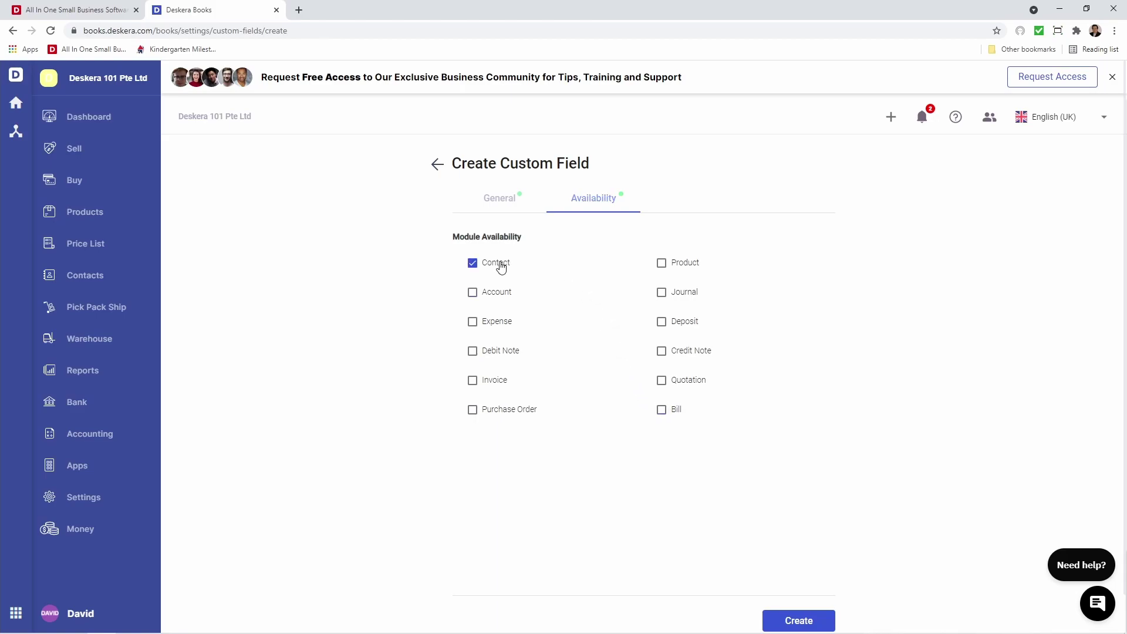
{"action": "left_click", "coordinate": [793, 621]}
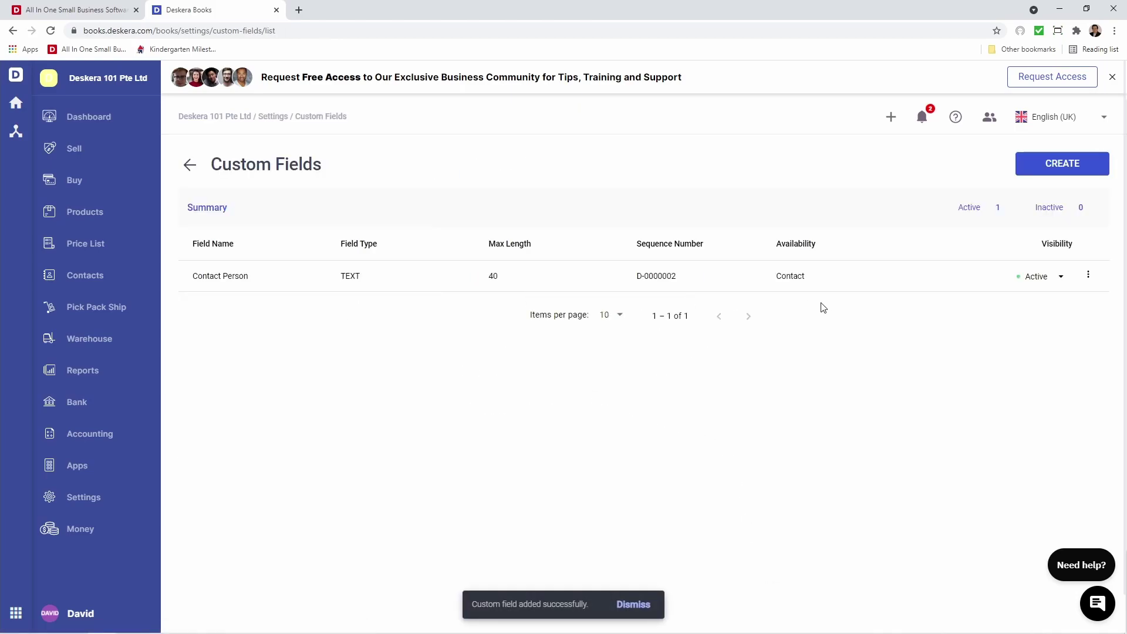
Start a new custom field 'Size of Company' of Numbers type with decimal precision 0
{"action": "left_click", "coordinate": [1050, 168]}
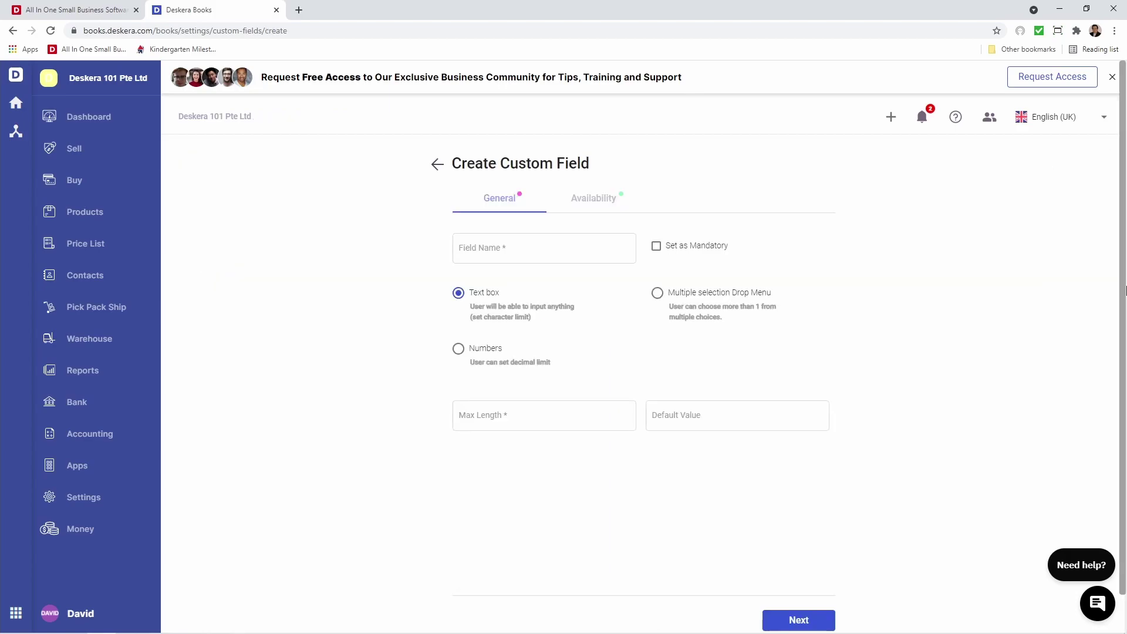
{"action": "left_click", "coordinate": [569, 247]}
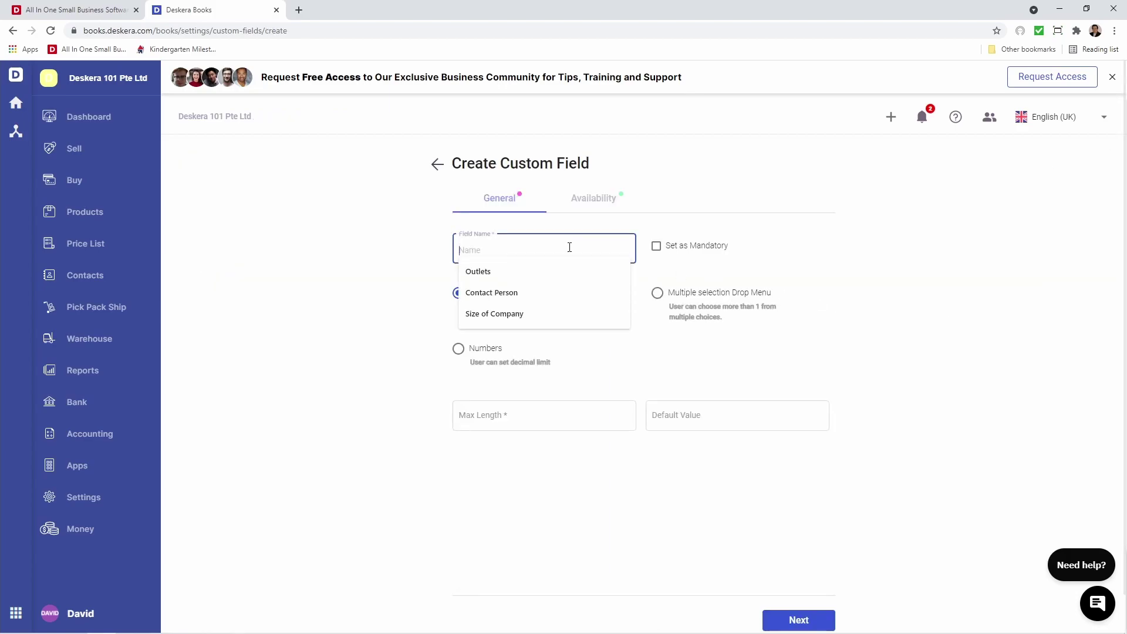
{"action": "left_click", "coordinate": [554, 311]}
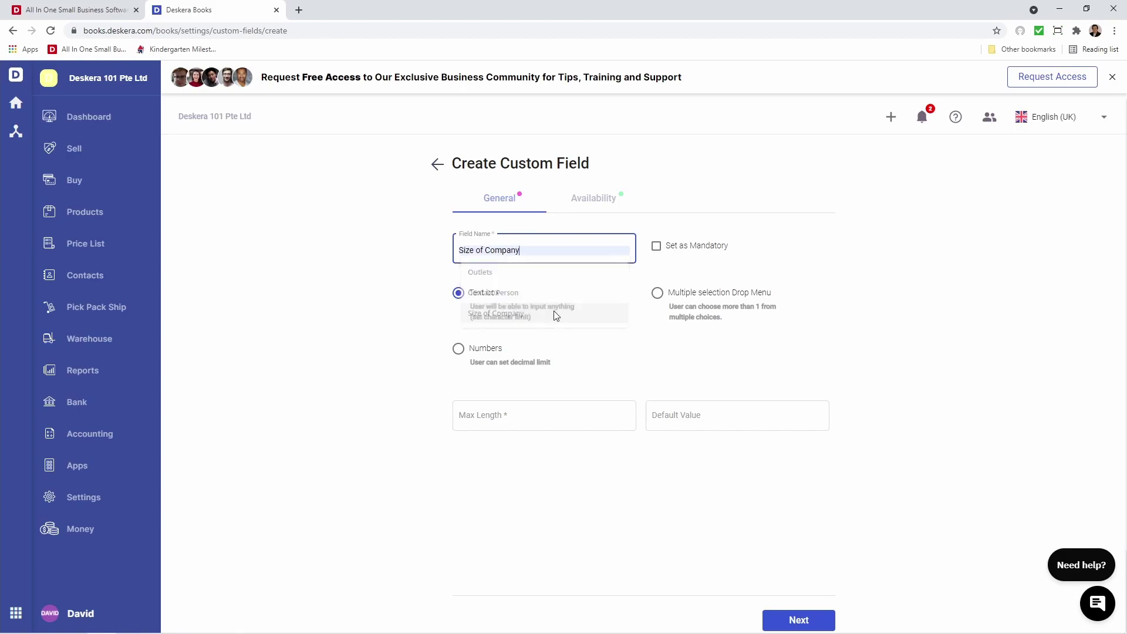
{"action": "left_click", "coordinate": [476, 348]}
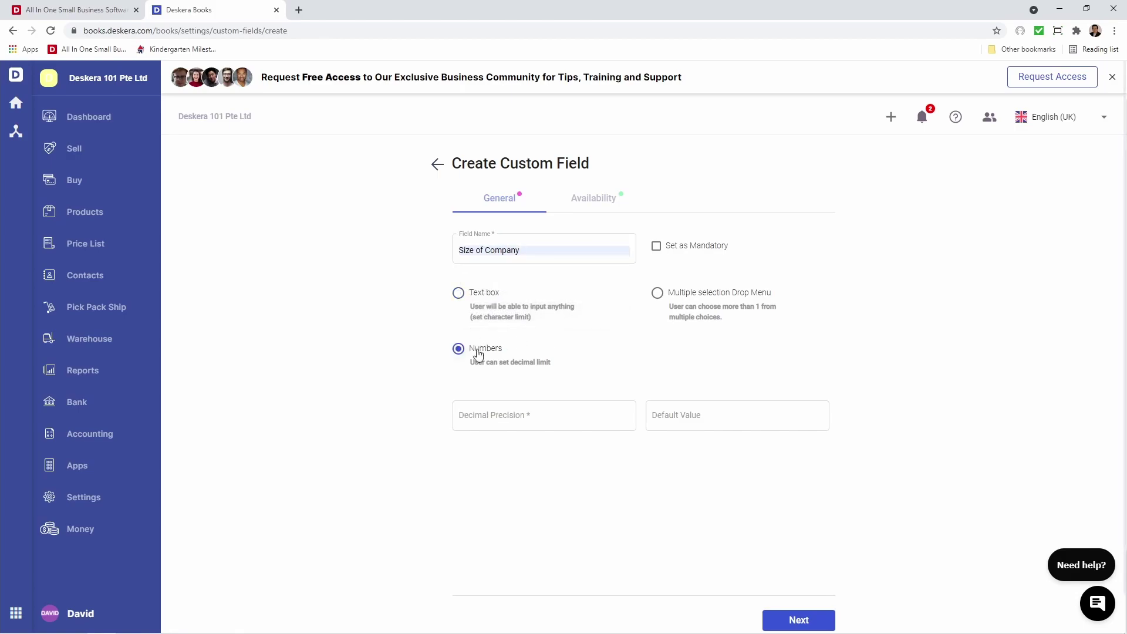
{"action": "left_click", "coordinate": [553, 416]}
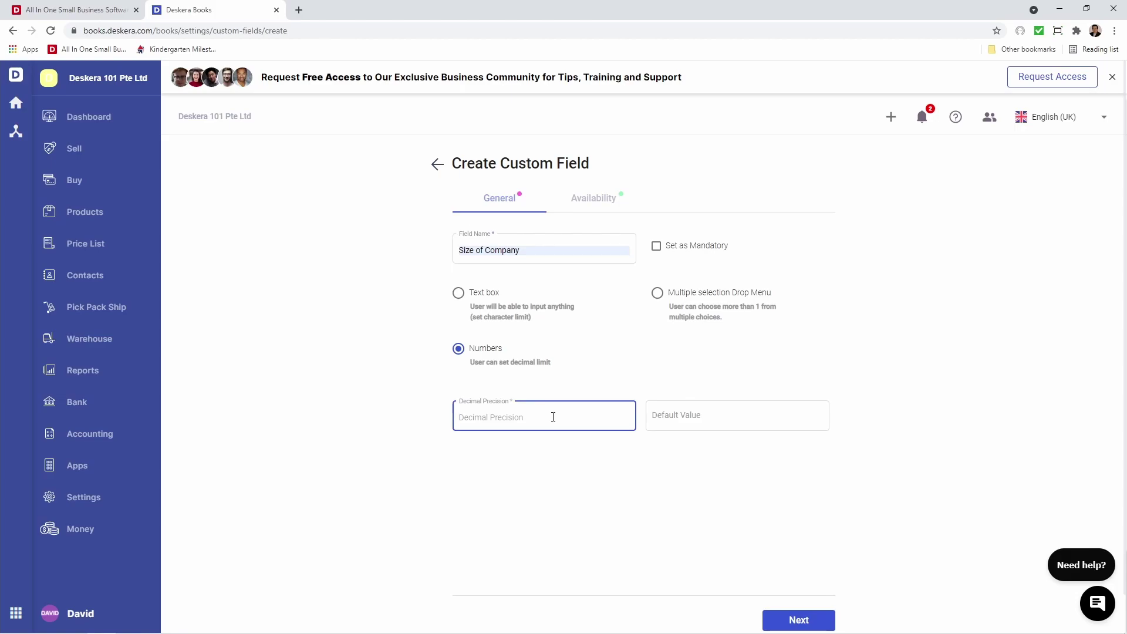
{"action": "type", "text": "0"}
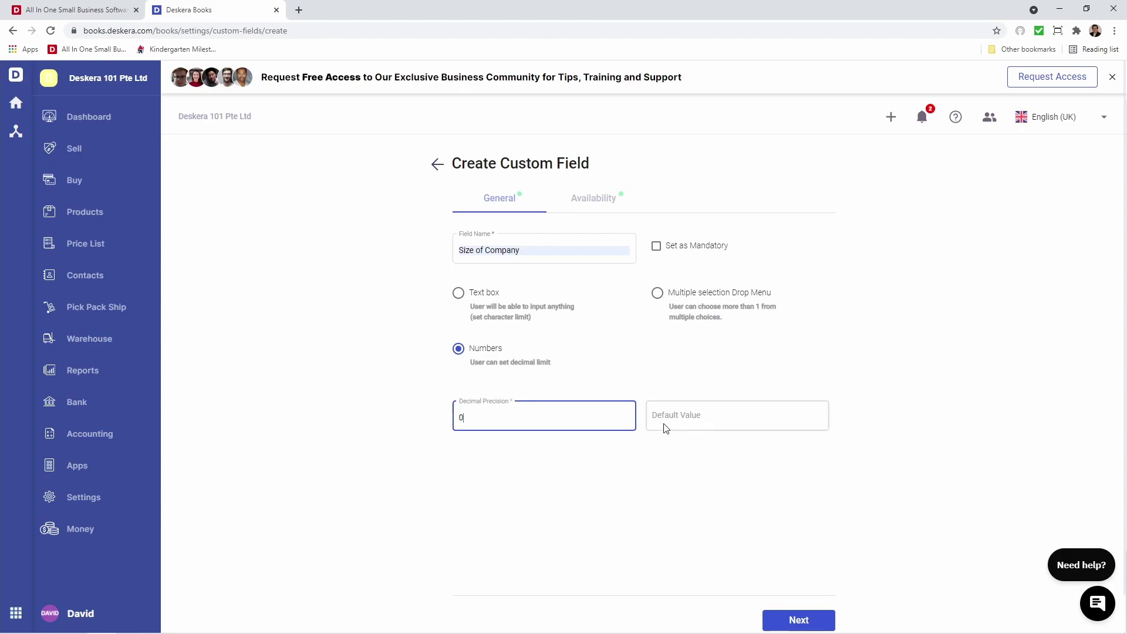
Make Size of Company available on Contact and create it
{"action": "left_click", "coordinate": [591, 204]}
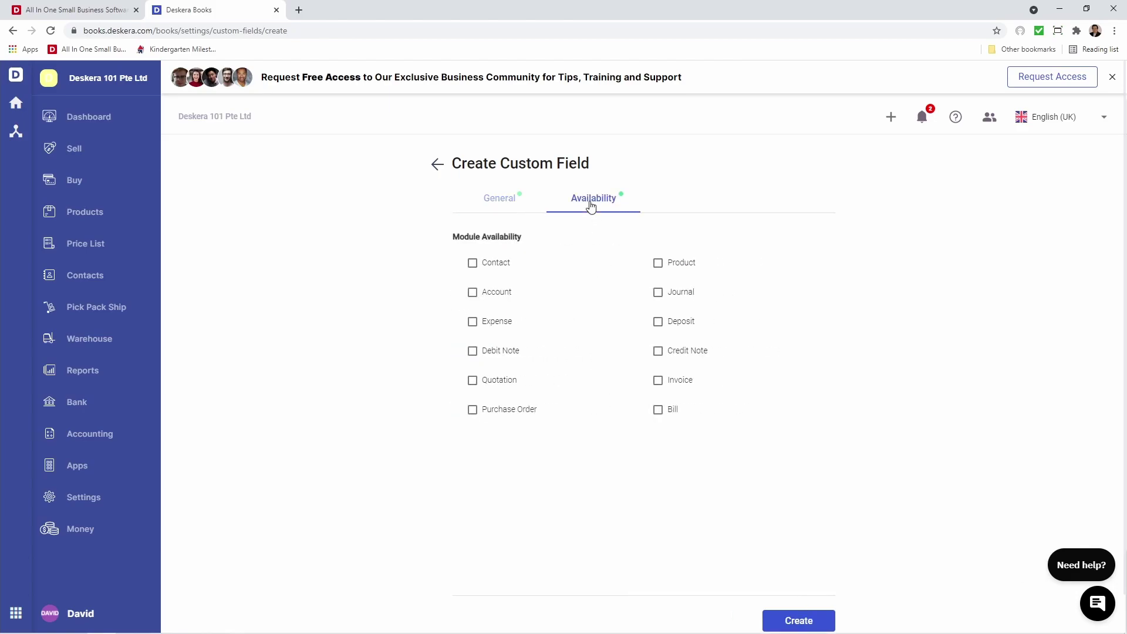
{"action": "left_click", "coordinate": [473, 264]}
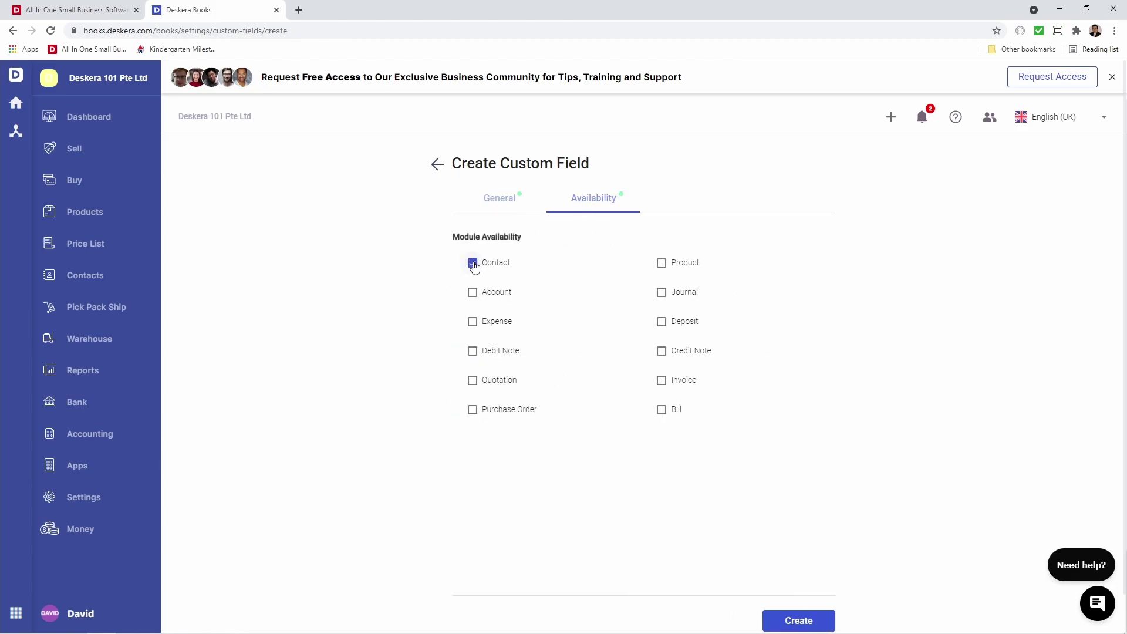
{"action": "left_click", "coordinate": [802, 621]}
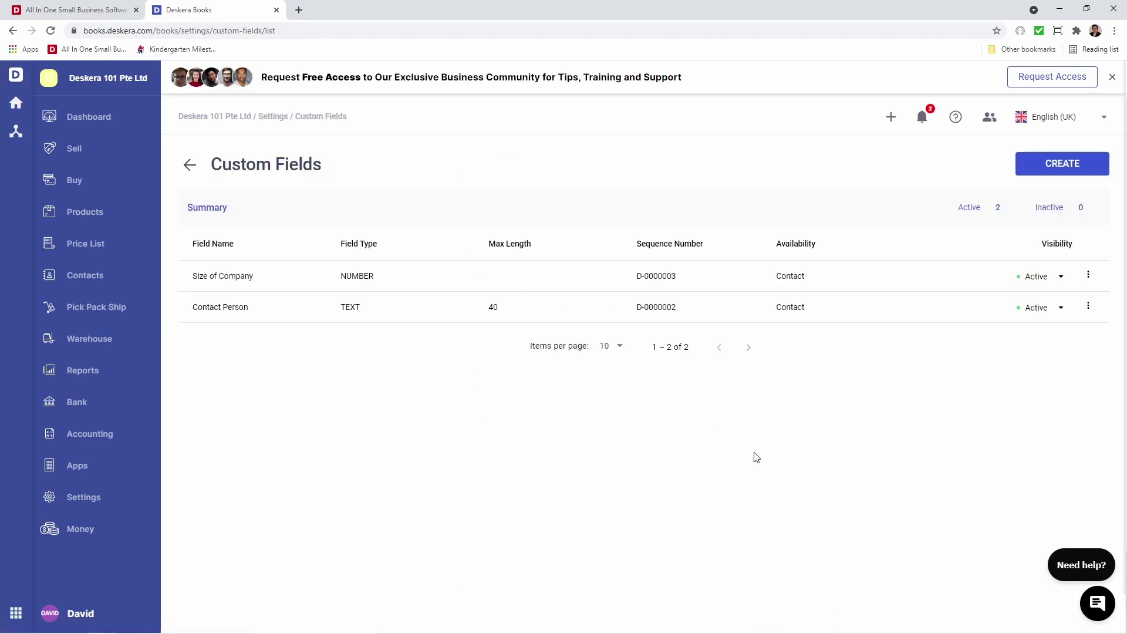
Start a new Multiple selection Drop Menu custom field named 'Outlets'
{"action": "left_click", "coordinate": [1054, 163]}
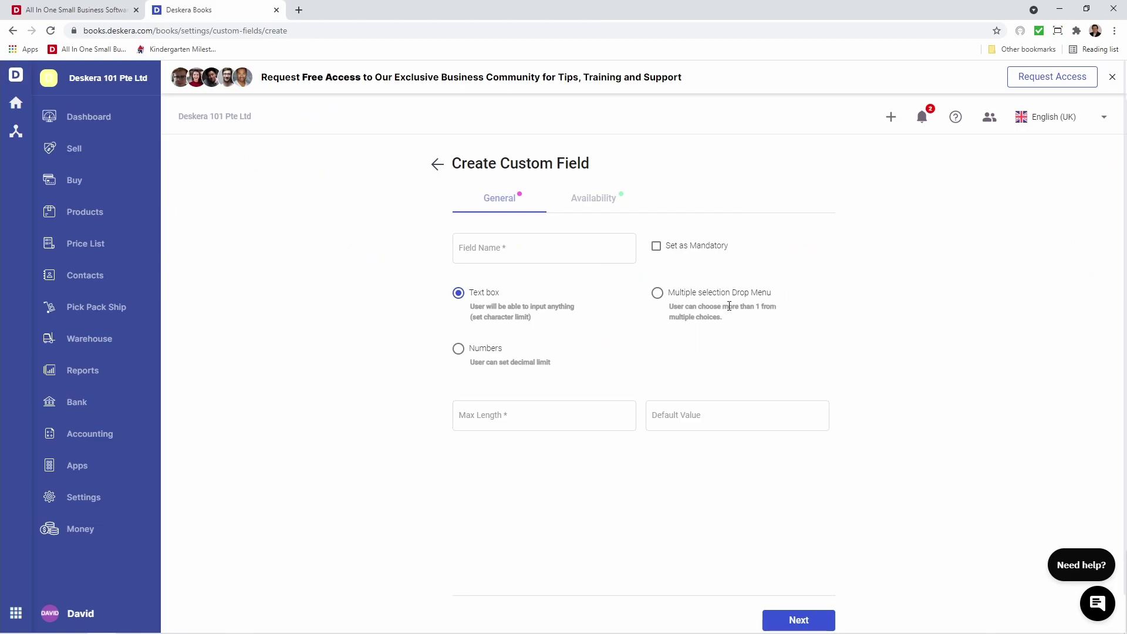
{"action": "left_click", "coordinate": [661, 299]}
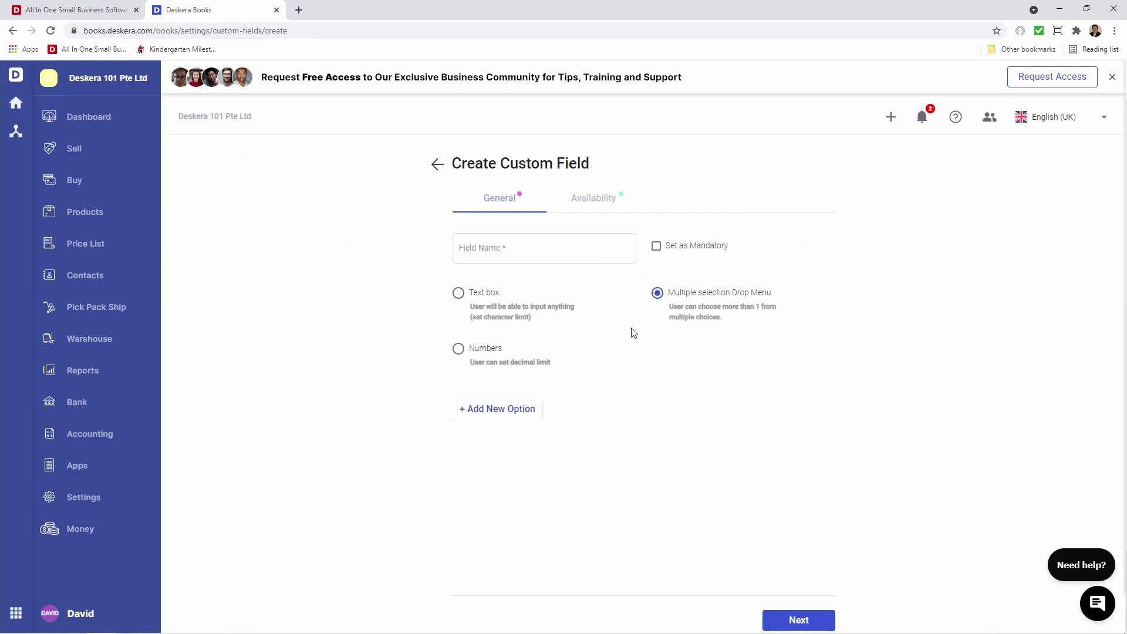
{"action": "left_click", "coordinate": [544, 253]}
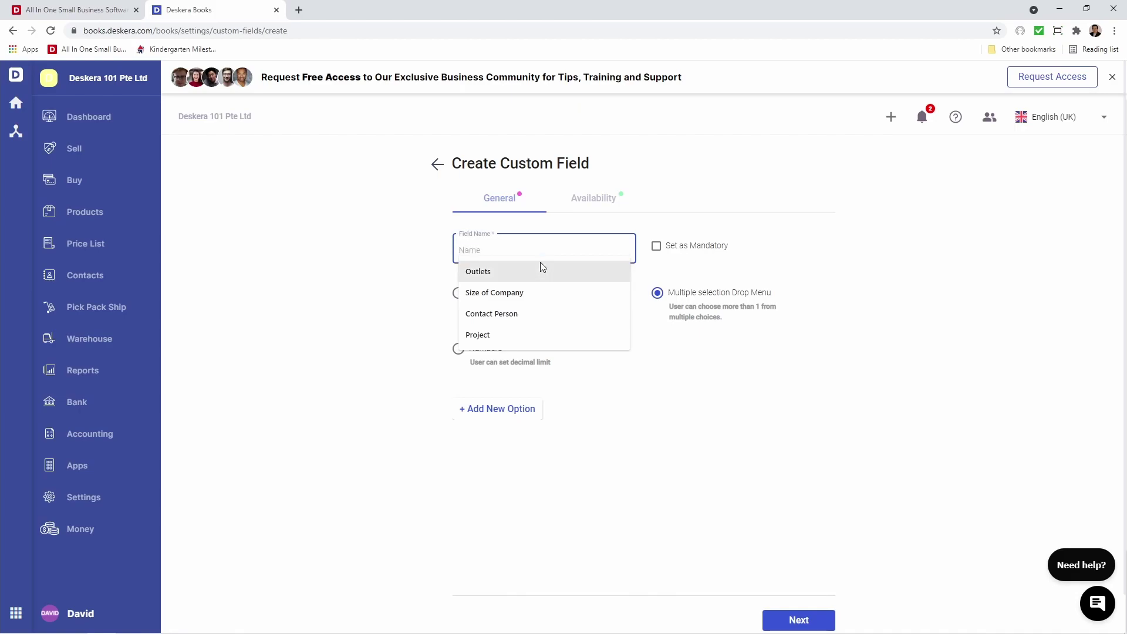
{"action": "left_click", "coordinate": [538, 267]}
Add the dropdown options Orchard, Changi and Jurong
{"action": "left_click", "coordinate": [503, 415]}
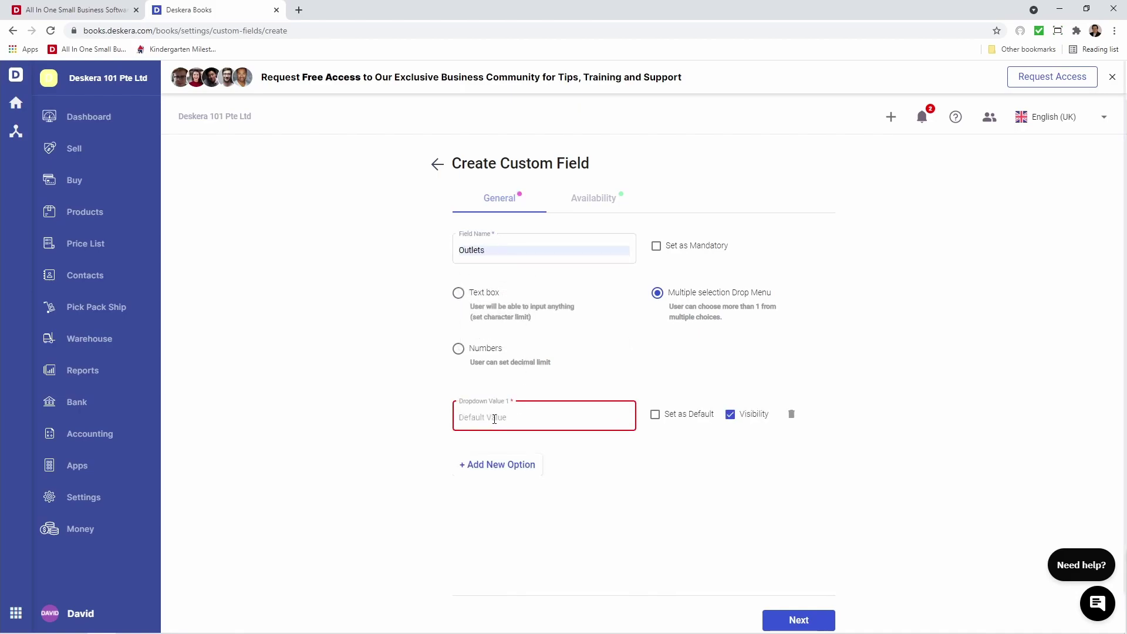
{"action": "type", "text": "Orch"}
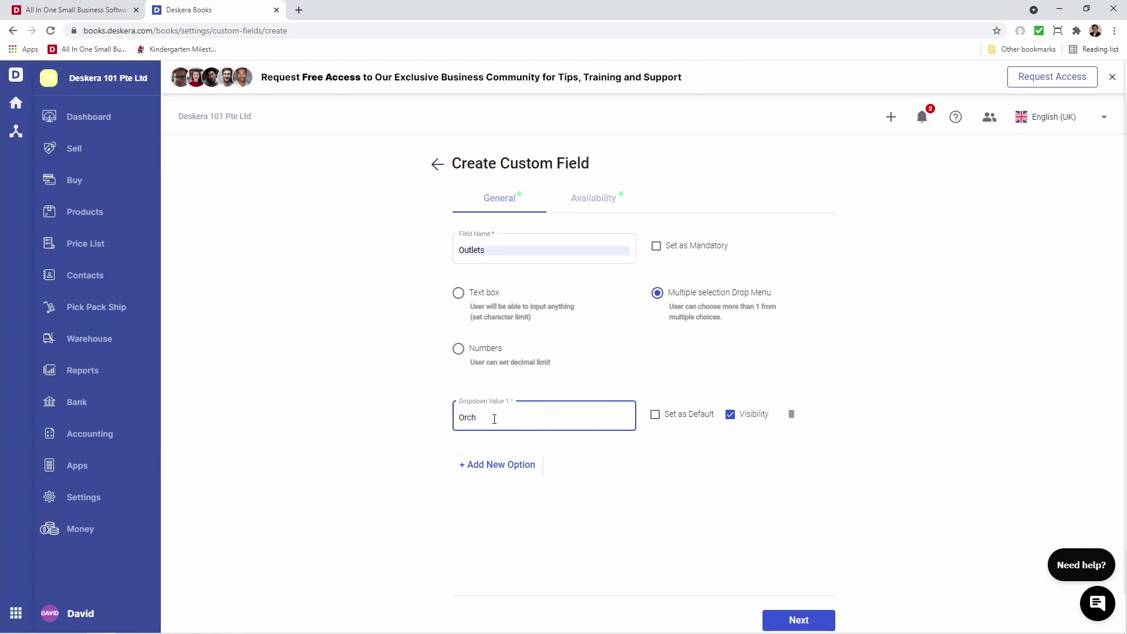
{"action": "type", "text": "ard"}
{"action": "left_click", "coordinate": [496, 465]}
{"action": "type", "text": "Changi"}
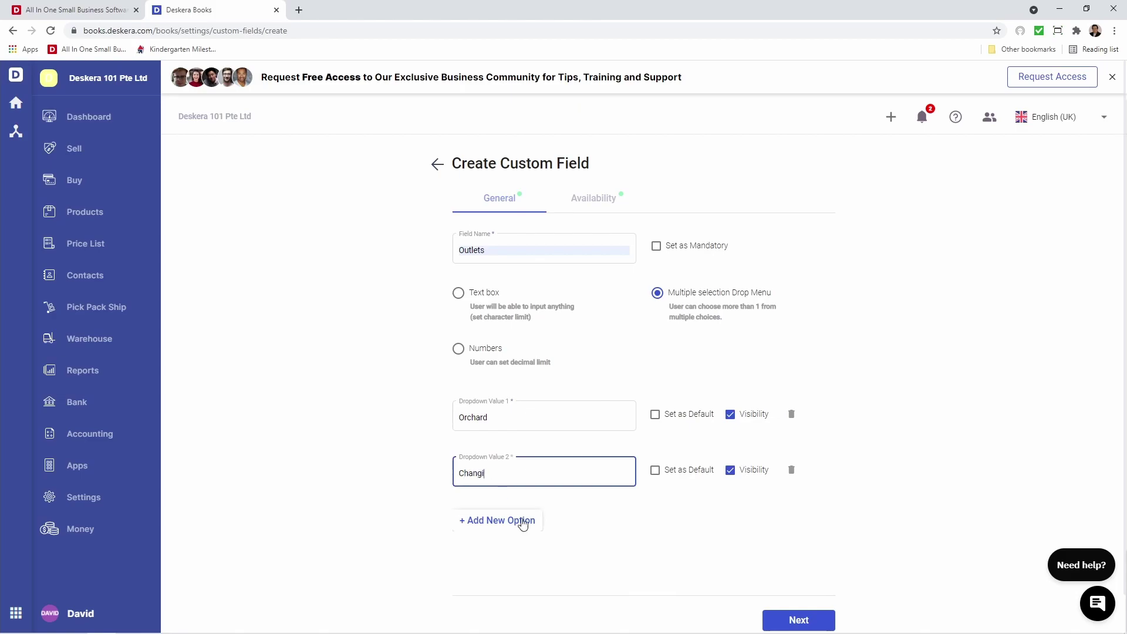
{"action": "left_click", "coordinate": [496, 520]}
{"action": "type", "text": "Jurong"}
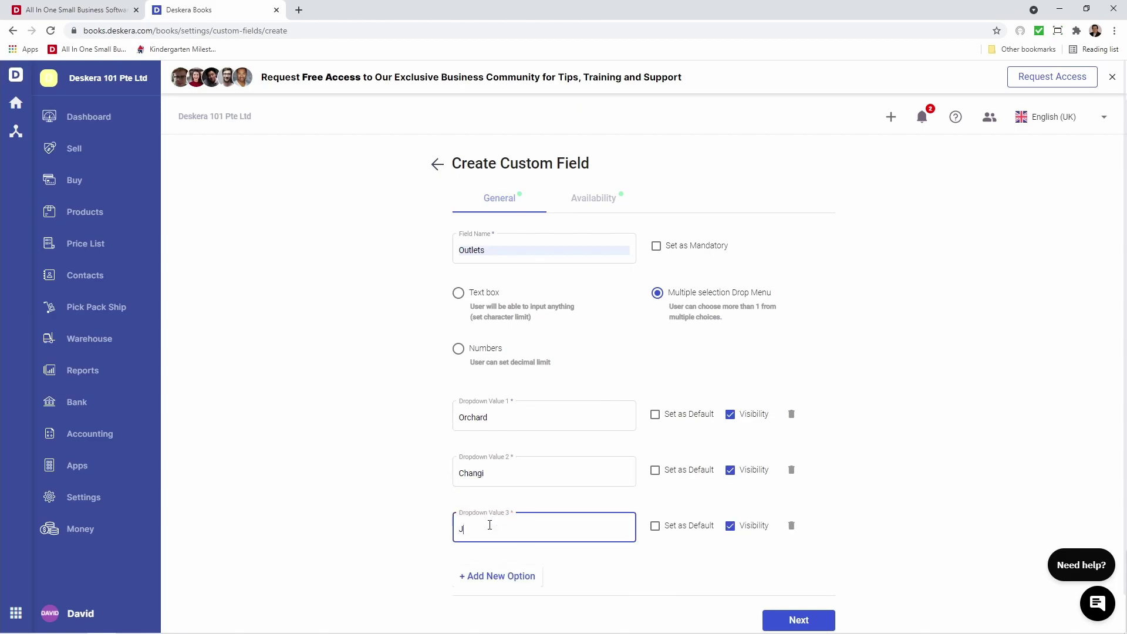
{"action": "left_click", "coordinate": [437, 479]}
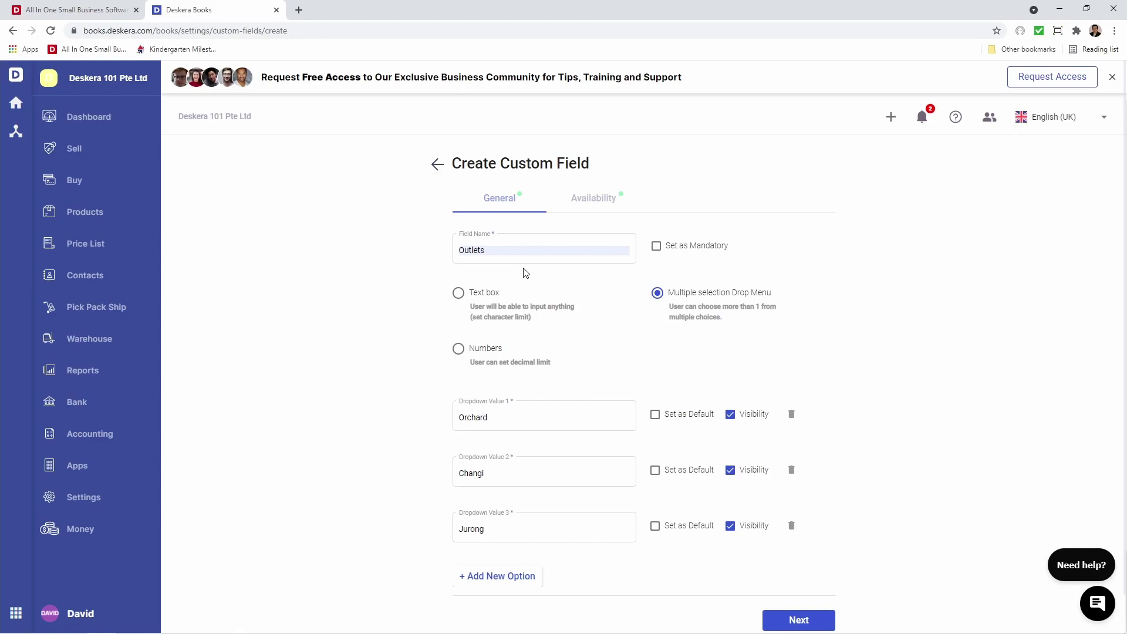
Make Outlets available on Invoice, Quotation, Purchase Order, Debit/Credit Note, Deposit, Expense, Journal, then create it
{"action": "left_click", "coordinate": [598, 210]}
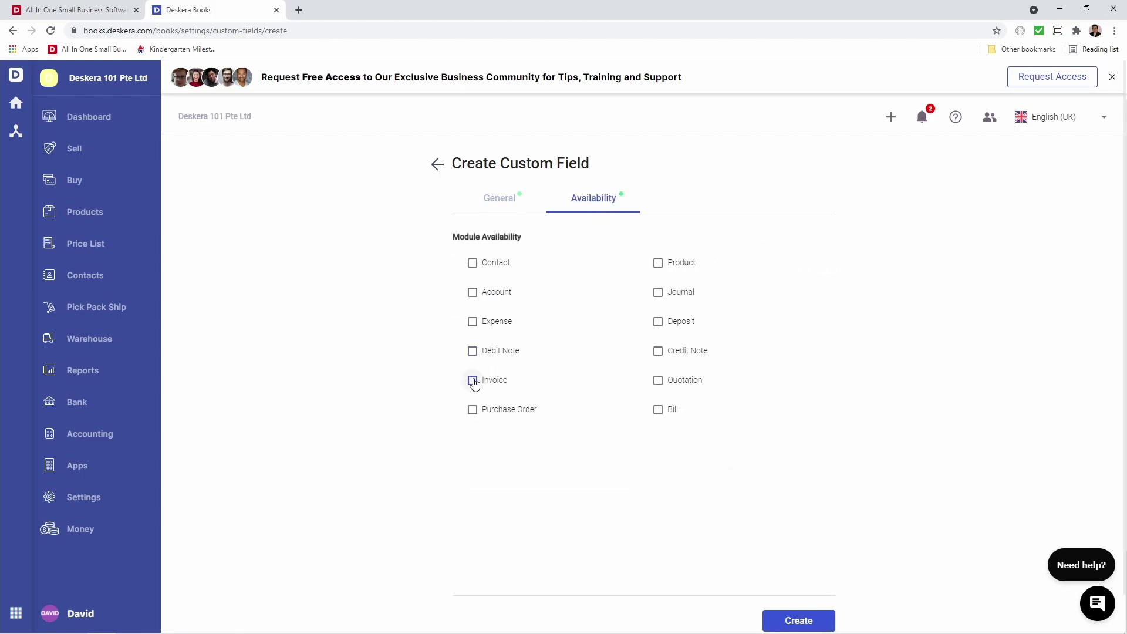
{"action": "left_click", "coordinate": [473, 382]}
{"action": "left_click", "coordinate": [660, 380]}
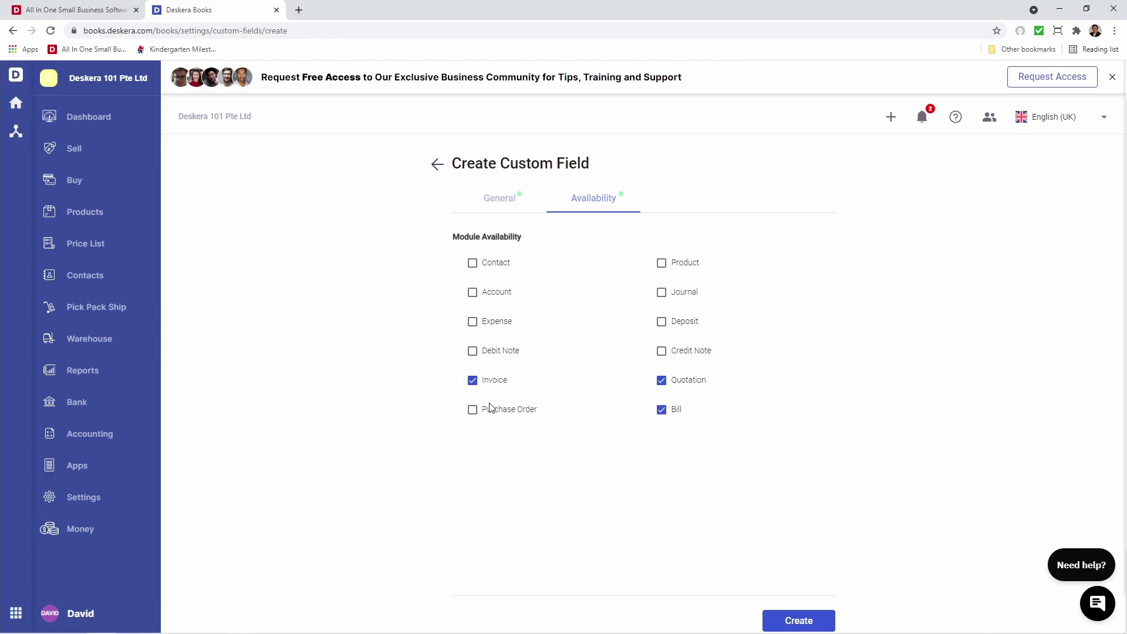
{"action": "left_click", "coordinate": [472, 409]}
{"action": "left_click", "coordinate": [473, 351]}
{"action": "left_click", "coordinate": [661, 351]}
{"action": "left_click", "coordinate": [661, 322]}
{"action": "left_click", "coordinate": [473, 323]}
{"action": "left_click", "coordinate": [669, 292]}
{"action": "left_click", "coordinate": [796, 621]}
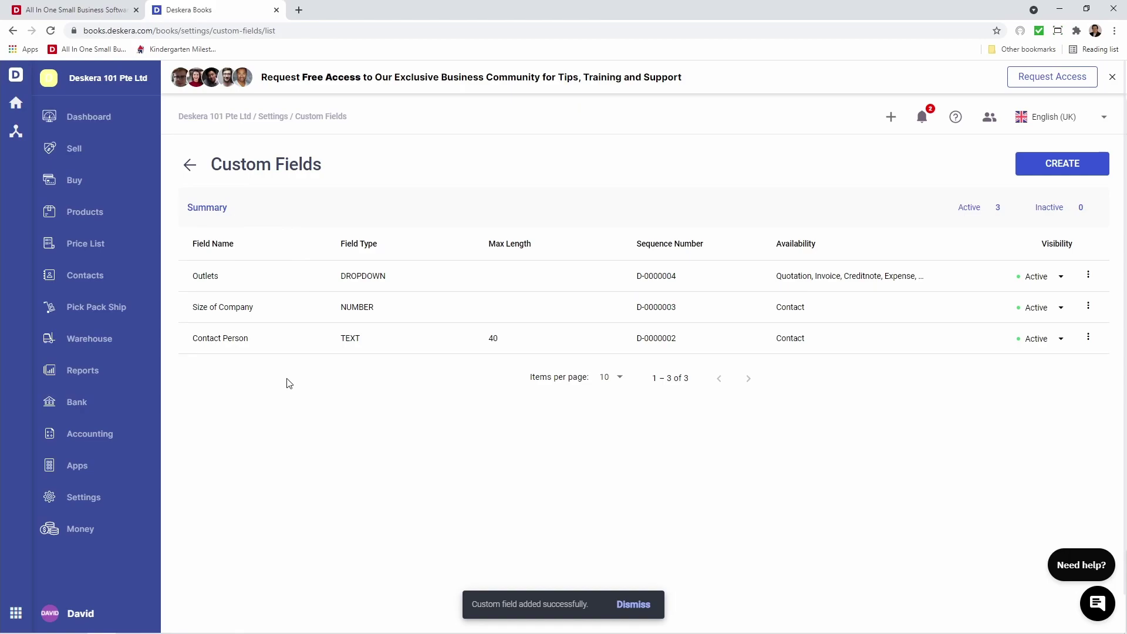
Go to Settings and open the Email account setup
{"action": "left_click", "coordinate": [110, 500]}
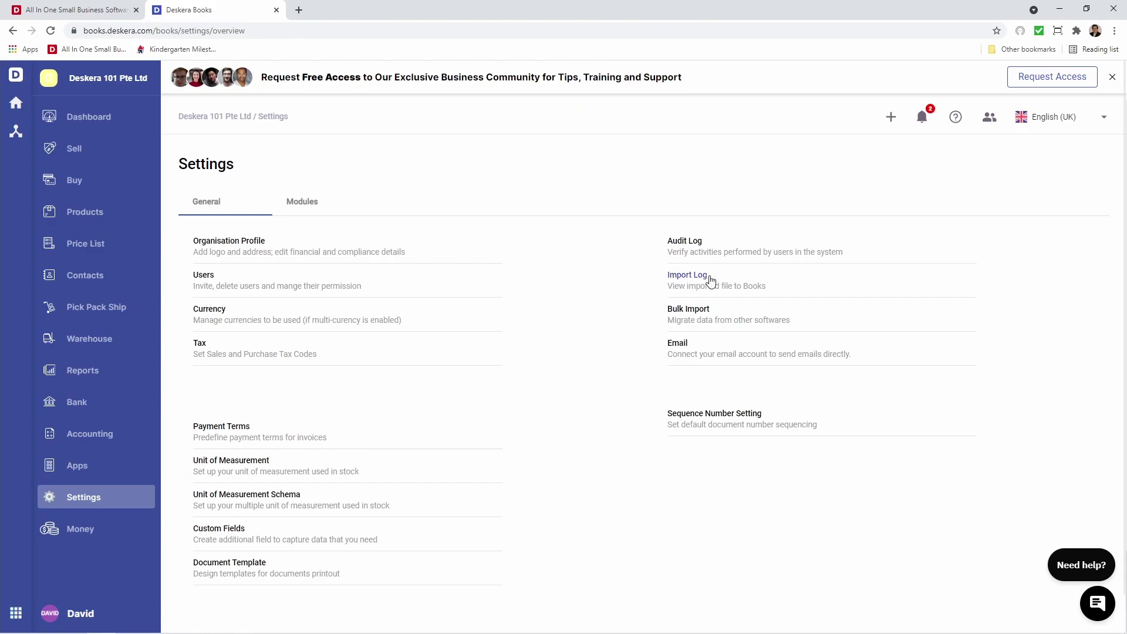
{"action": "left_click", "coordinate": [676, 345]}
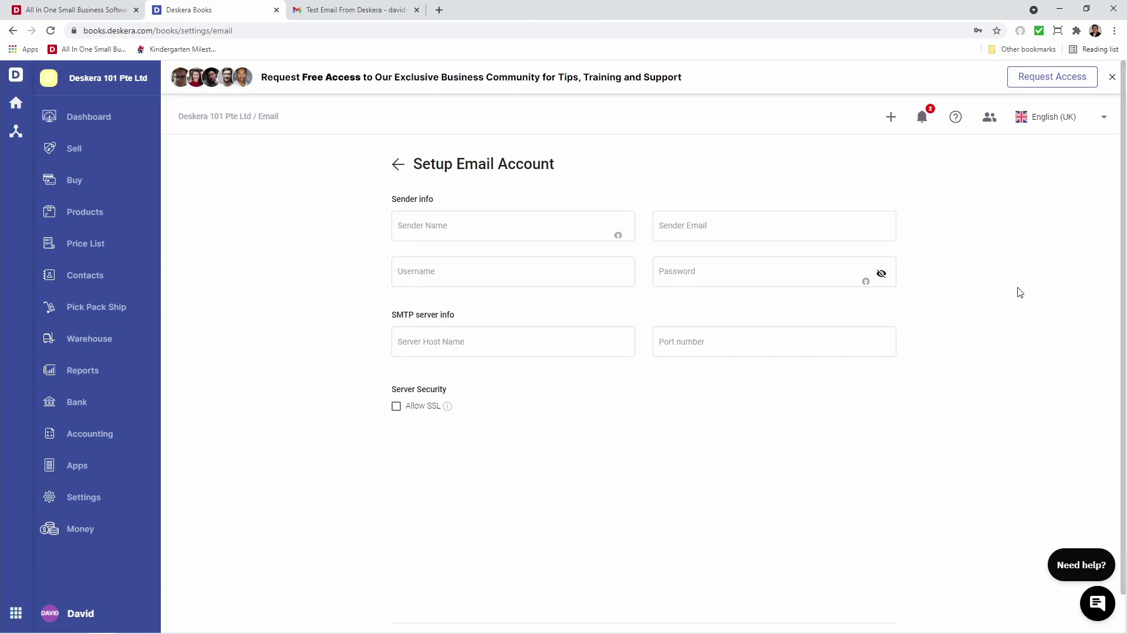
Enter the sender's name, sender email, account username and paste the account password
{"action": "left_click", "coordinate": [508, 225]}
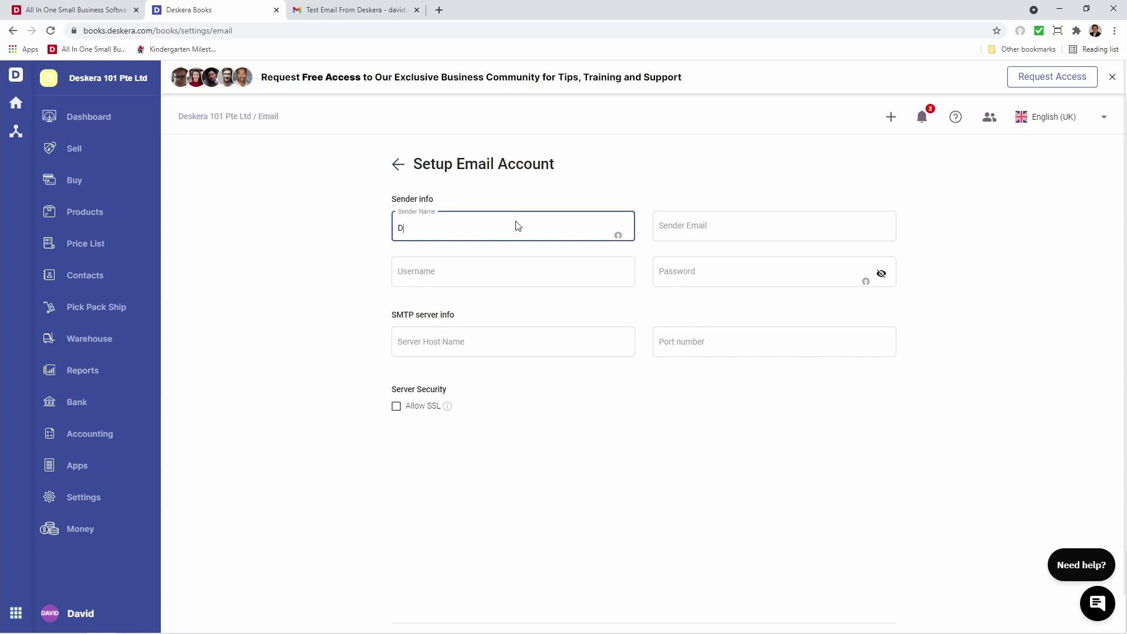
{"action": "key", "text": "Tab"}
{"action": "type", "text": "da"}
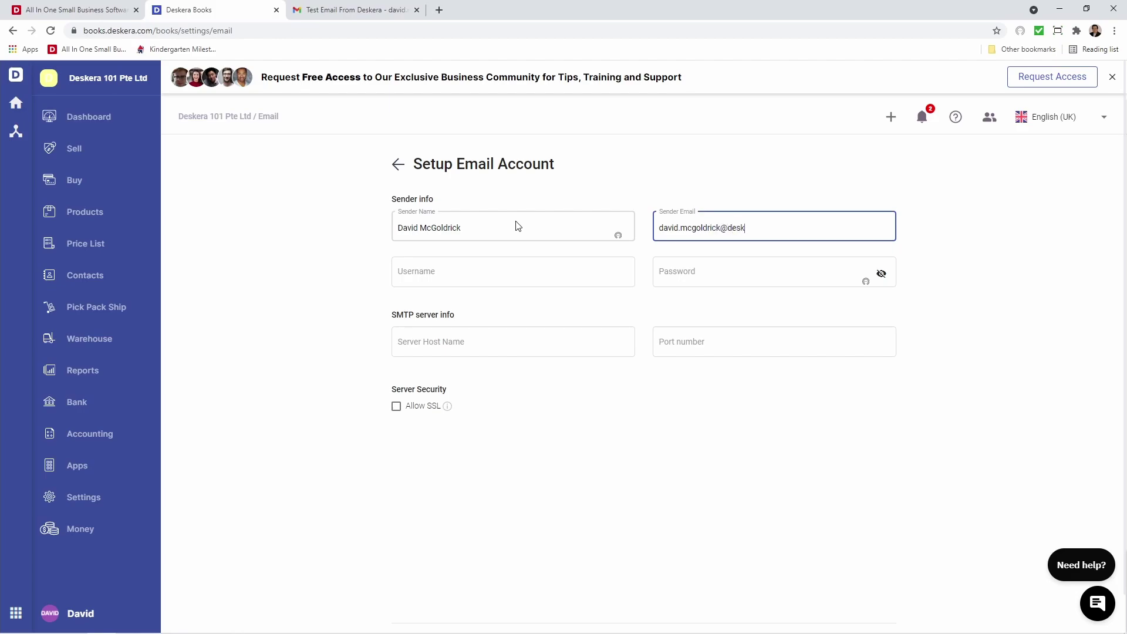
{"action": "type", "text": "om"}
{"action": "key", "text": "Tab"}
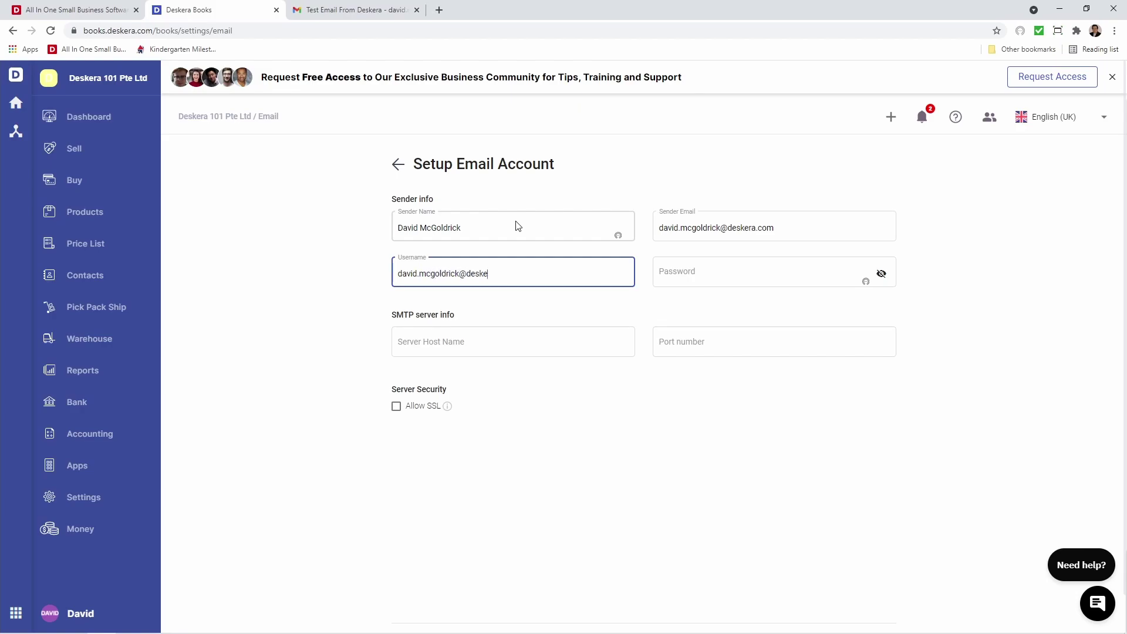
{"action": "key", "text": "Tab"}
{"action": "key", "text": "ctrl+v"}
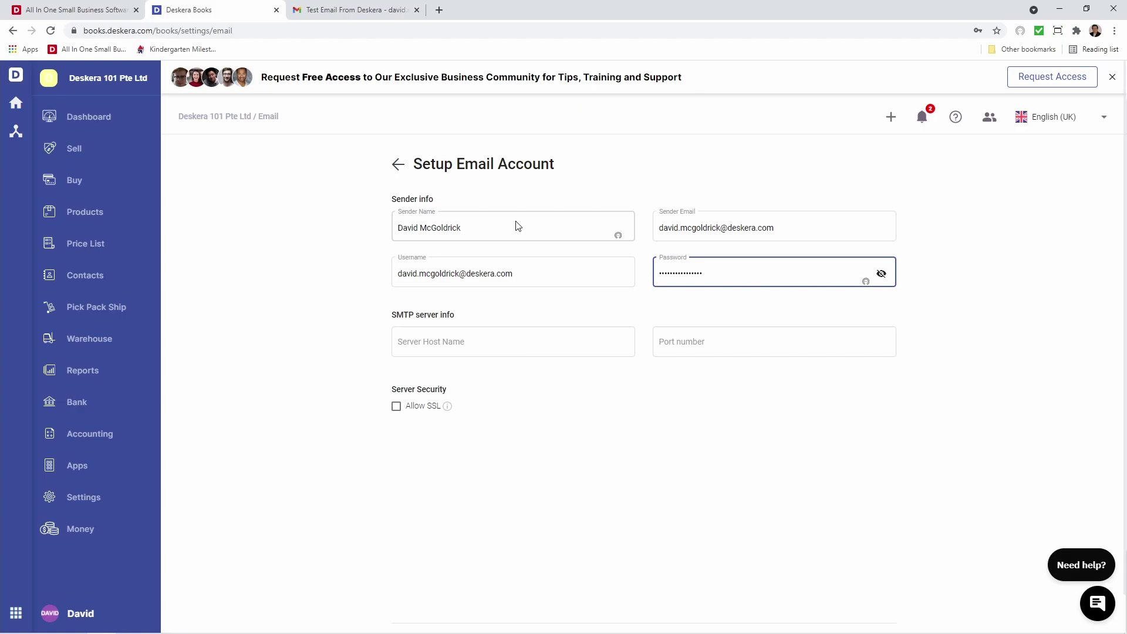
Set the SMTP host to smtp.gmail.com and the port to 587
{"action": "left_click", "coordinate": [451, 342]}
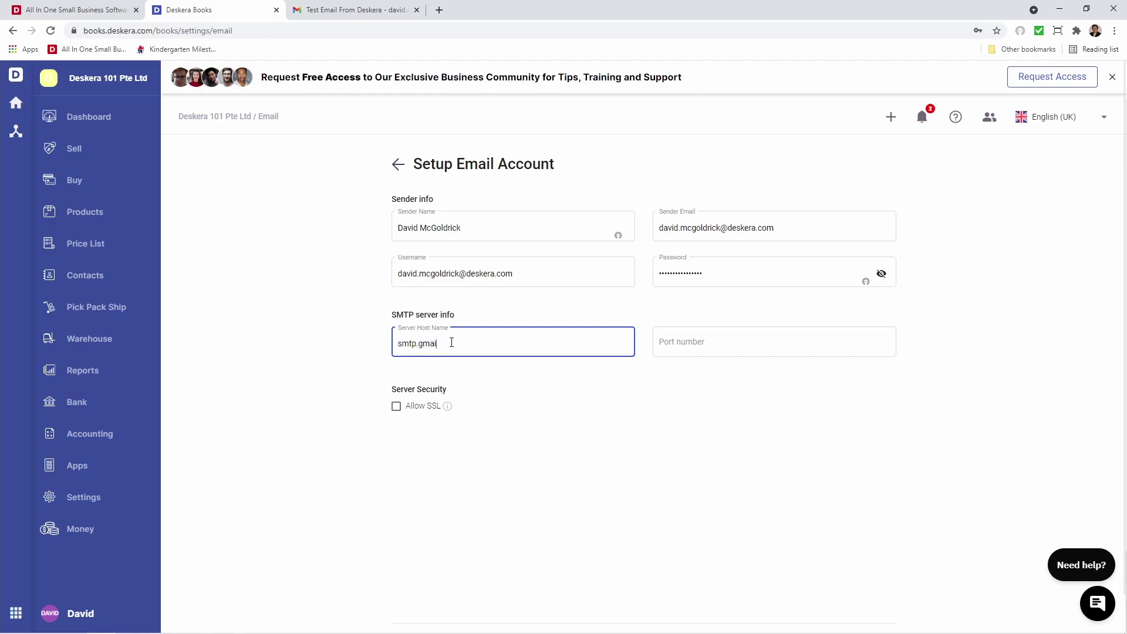
{"action": "left_click", "coordinate": [680, 342]}
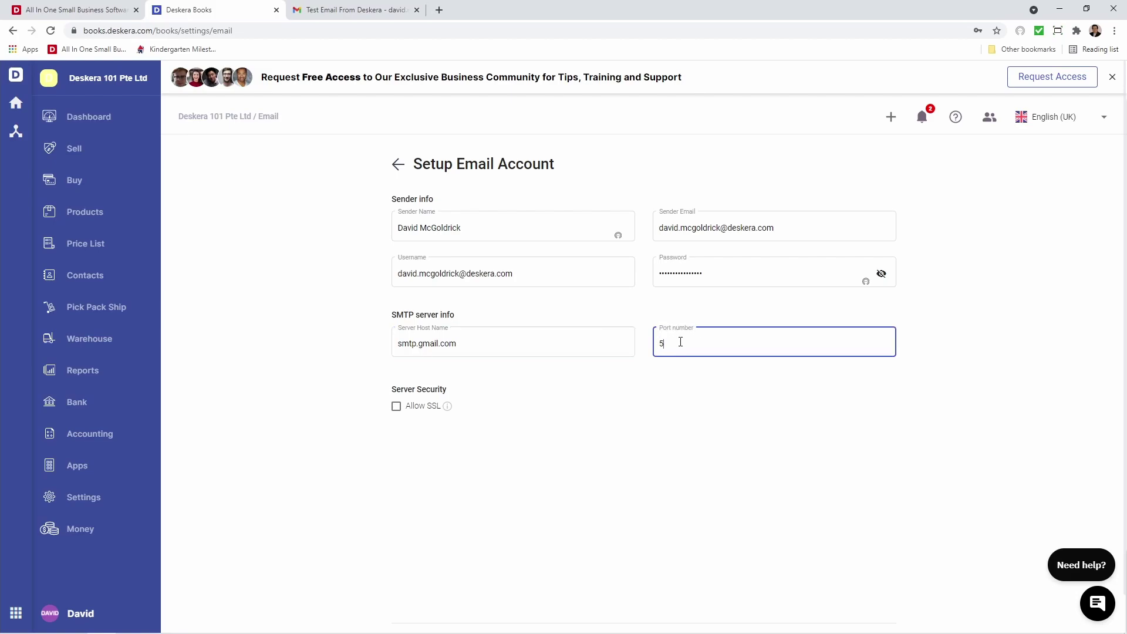
{"action": "left_click", "coordinate": [870, 423]}
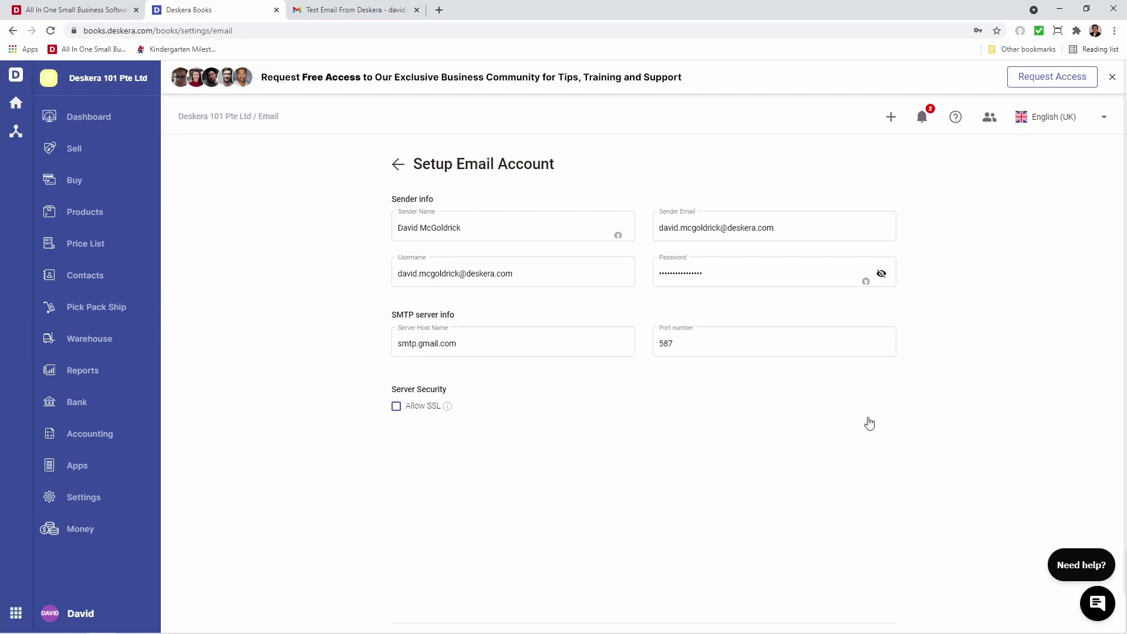
{"action": "scroll", "coordinate": [869, 423], "scroll_direction": "down", "scroll_amount": 1}
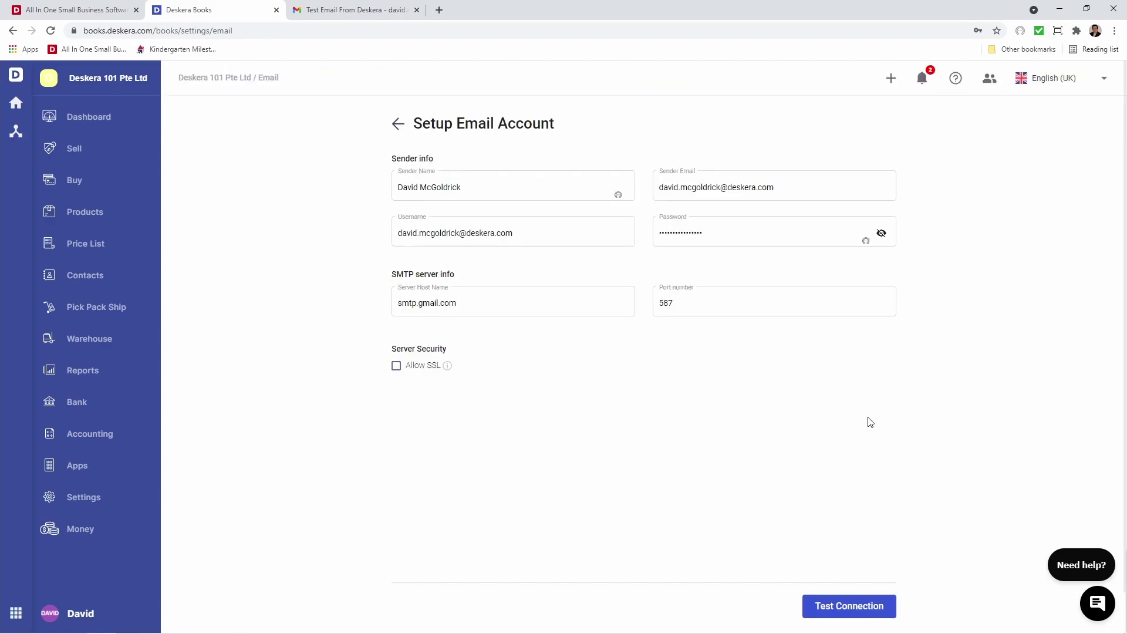
Send a test email via Test Connection and view 'Test Email From Deskera' in Gmail
{"action": "left_click", "coordinate": [847, 614]}
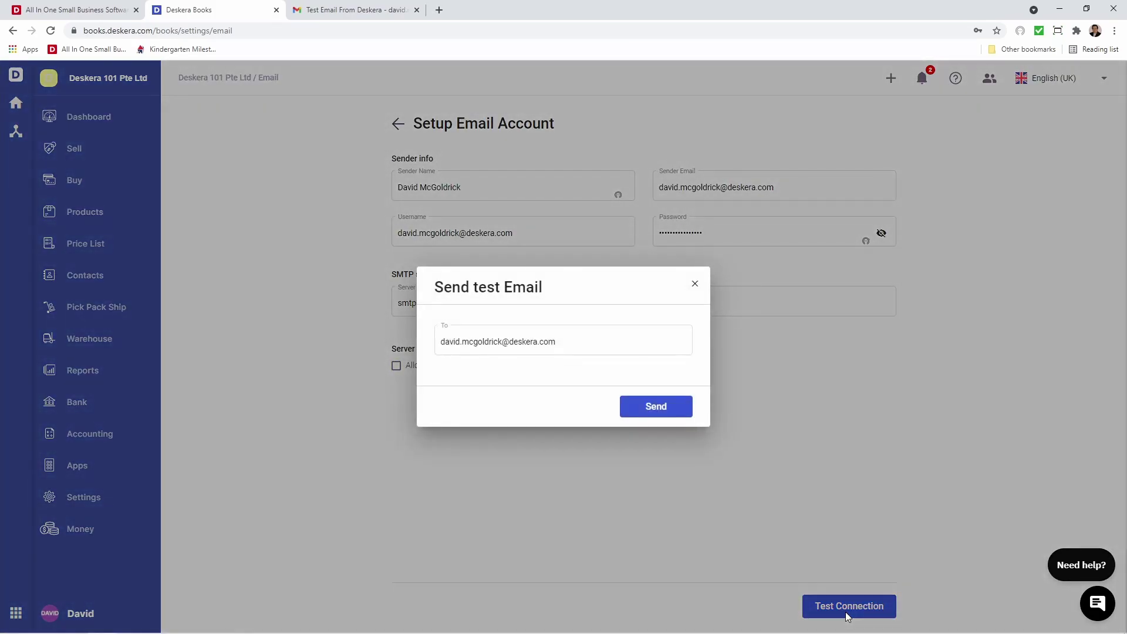
{"action": "left_click", "coordinate": [656, 413]}
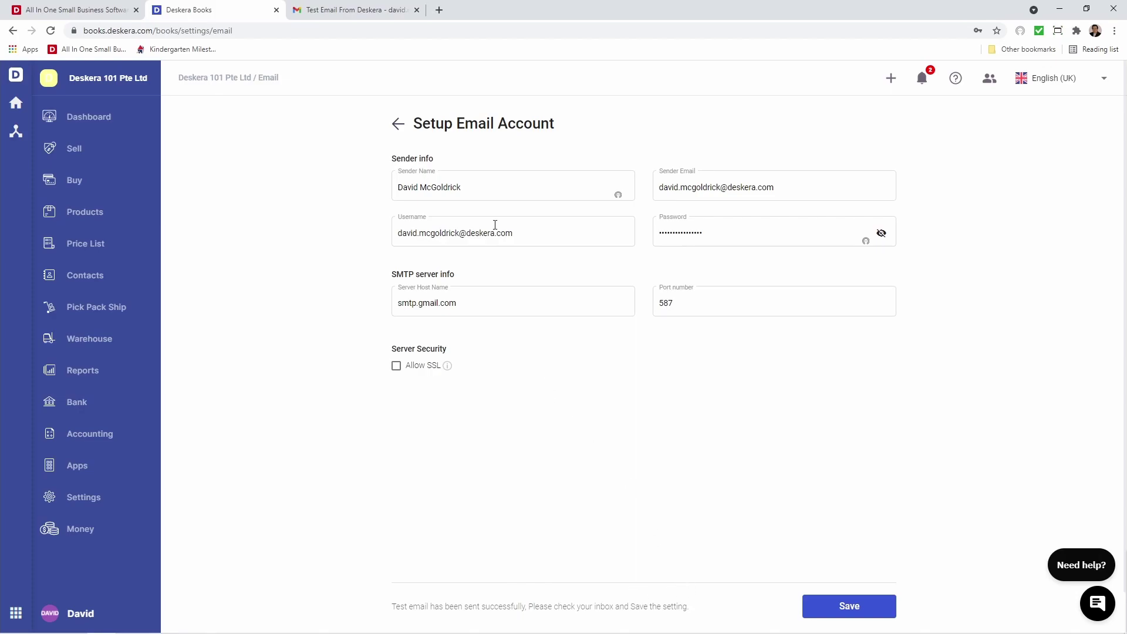
{"action": "left_click", "coordinate": [367, 12]}
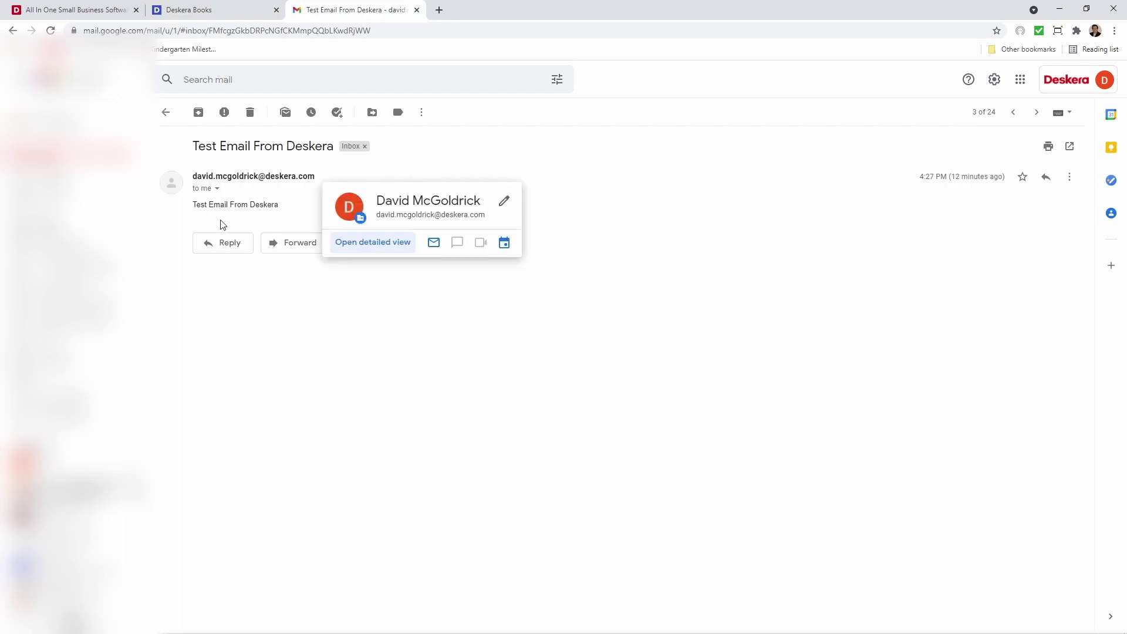
Back in Deskera Books, save the email settings, recheck them, and return to Settings
{"action": "left_click", "coordinate": [217, 10]}
{"action": "left_click", "coordinate": [833, 602]}
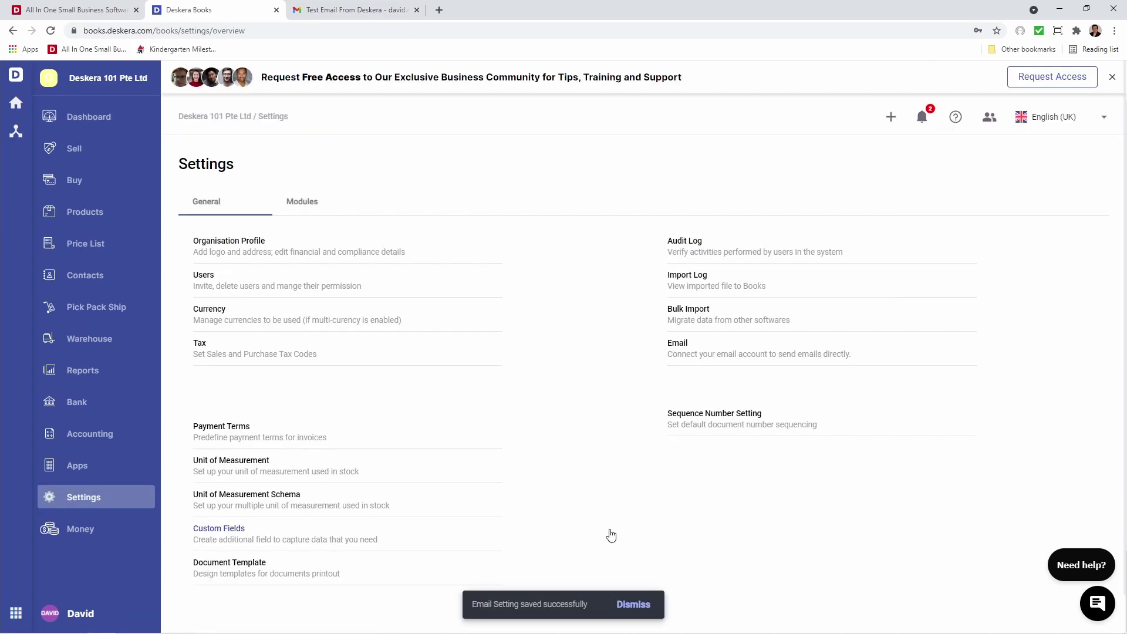
{"action": "left_click", "coordinate": [676, 351]}
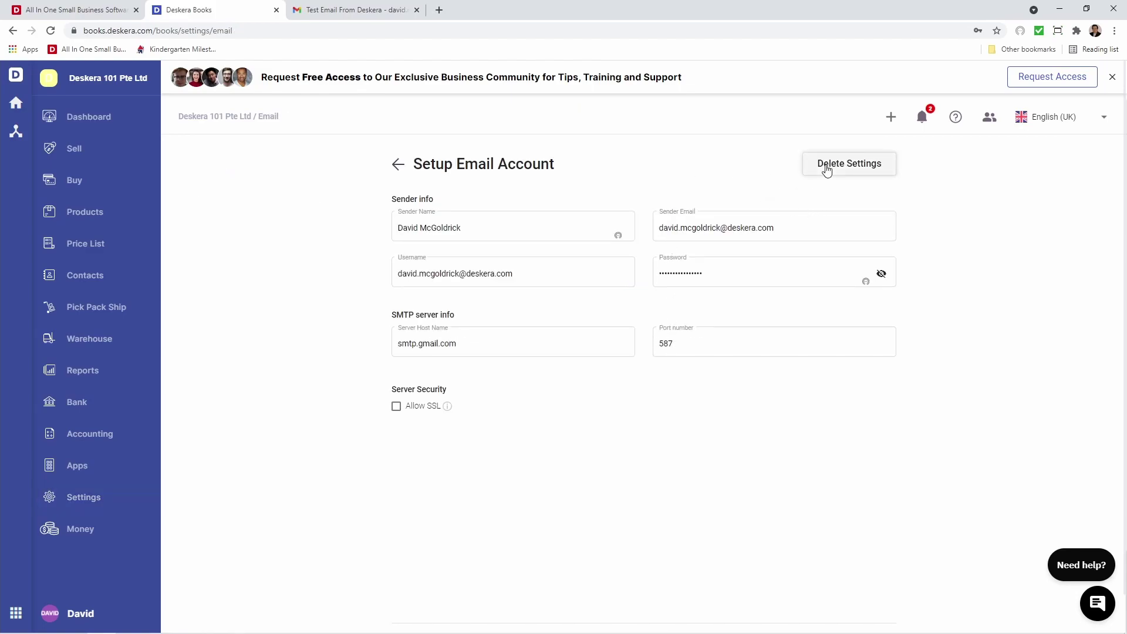
{"action": "left_click", "coordinate": [65, 504]}
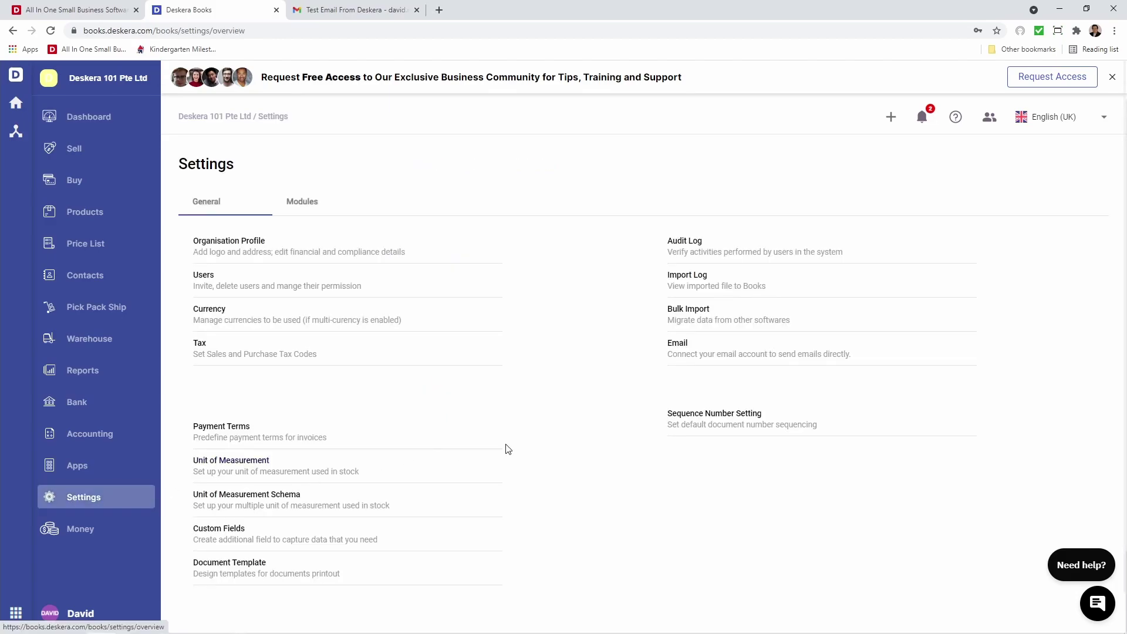
In Sequence Number Setting, add a new Quote format with prefix Q followed by a slash
{"action": "left_click", "coordinate": [713, 415]}
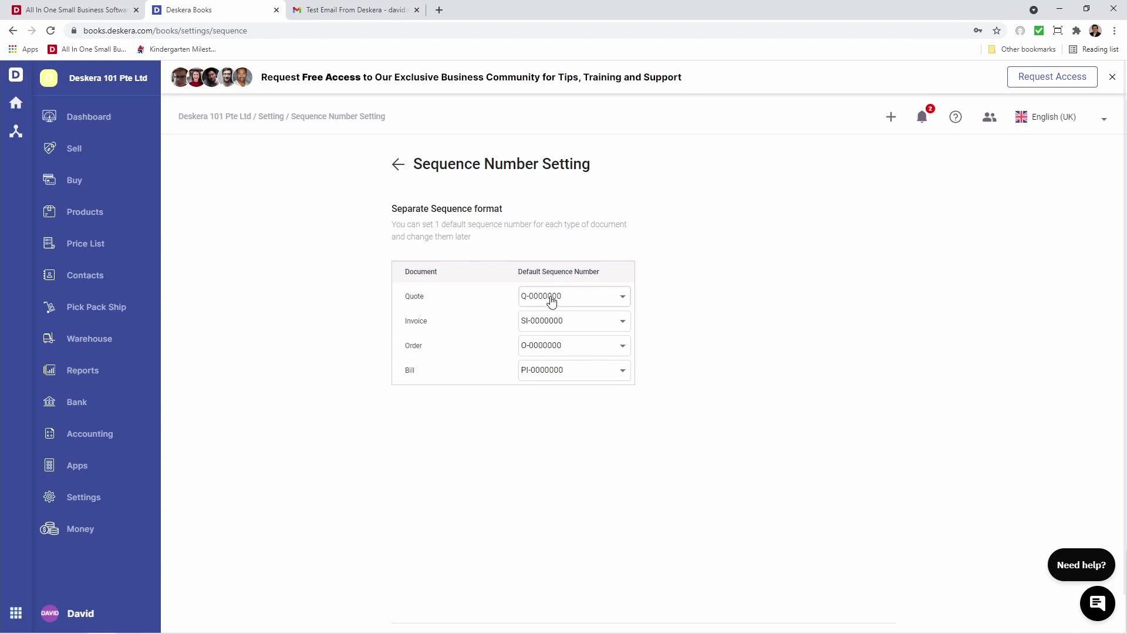
{"action": "left_click", "coordinate": [552, 301]}
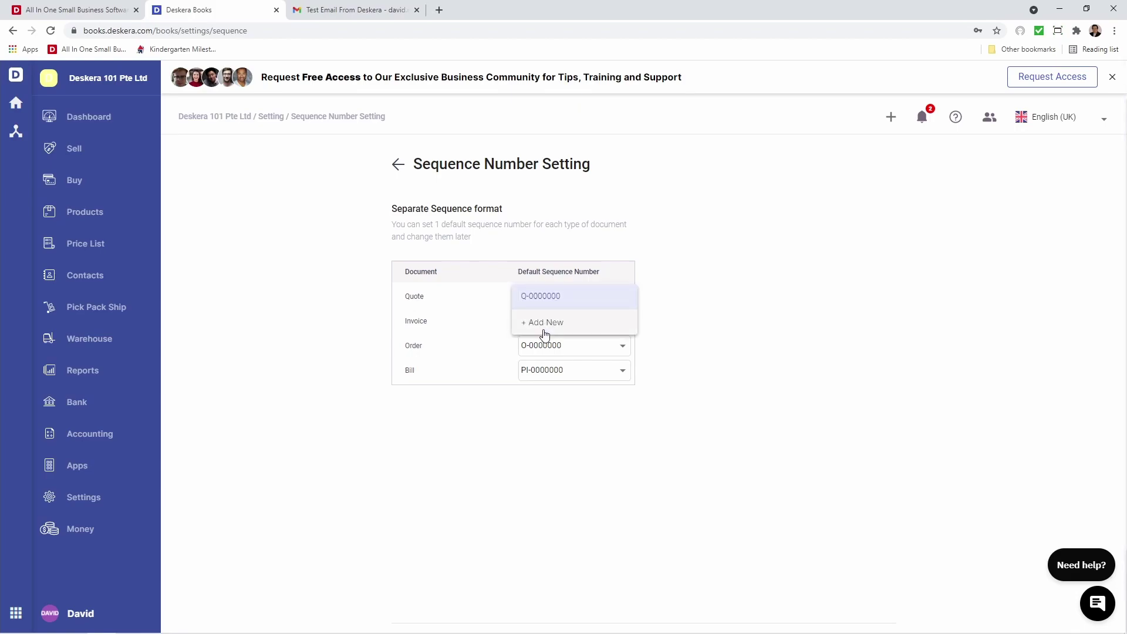
{"action": "left_click", "coordinate": [546, 335]}
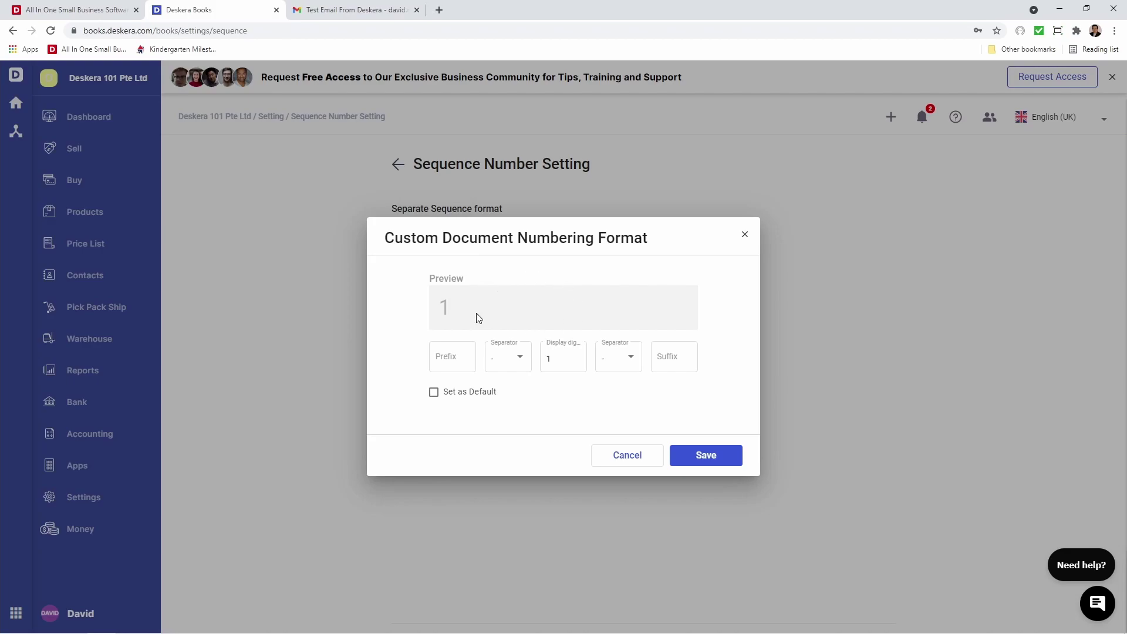
{"action": "left_click", "coordinate": [448, 355]}
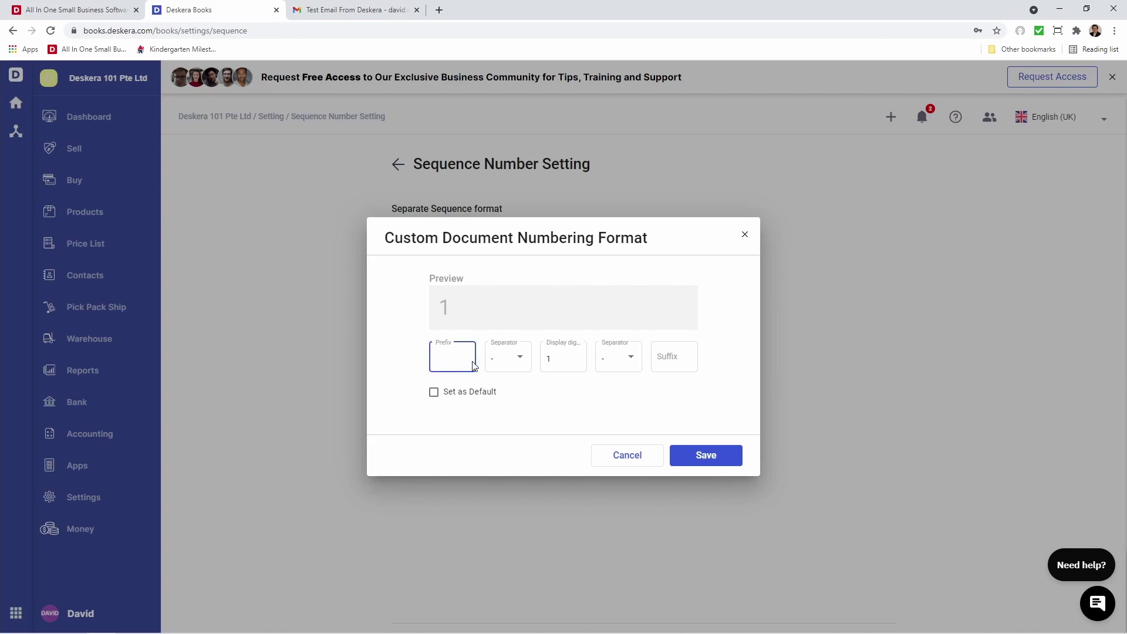
{"action": "type", "text": "Q"}
{"action": "left_click", "coordinate": [505, 360]}
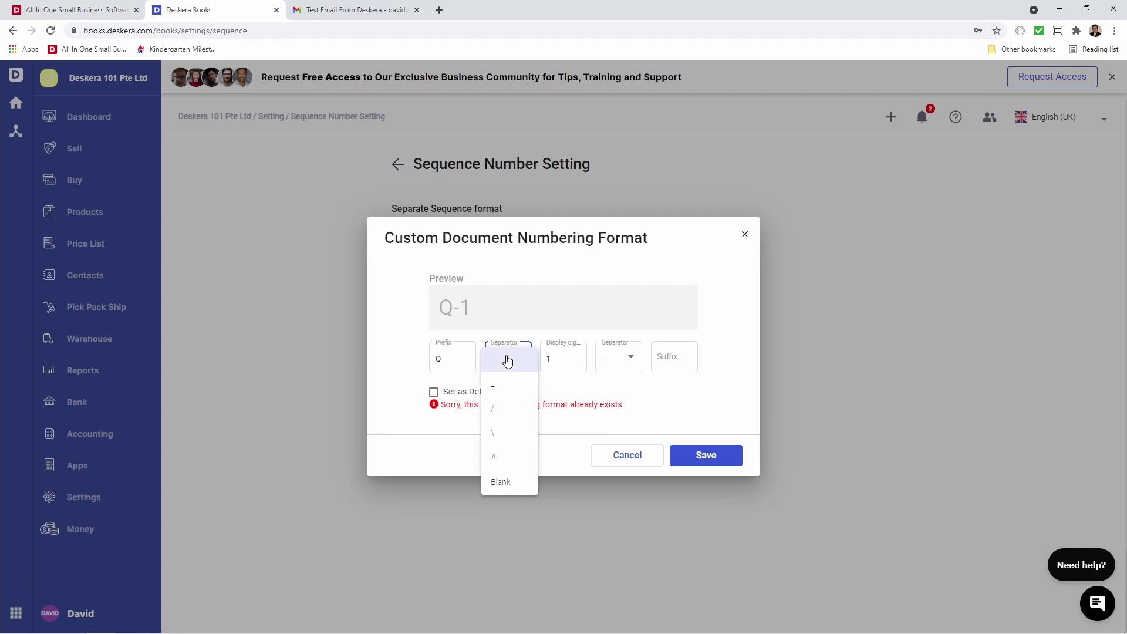
{"action": "left_click", "coordinate": [503, 408]}
Finish it with 6 digits, a slash and suffix 2021, save it, and select it as Quote default
{"action": "left_click", "coordinate": [566, 355]}
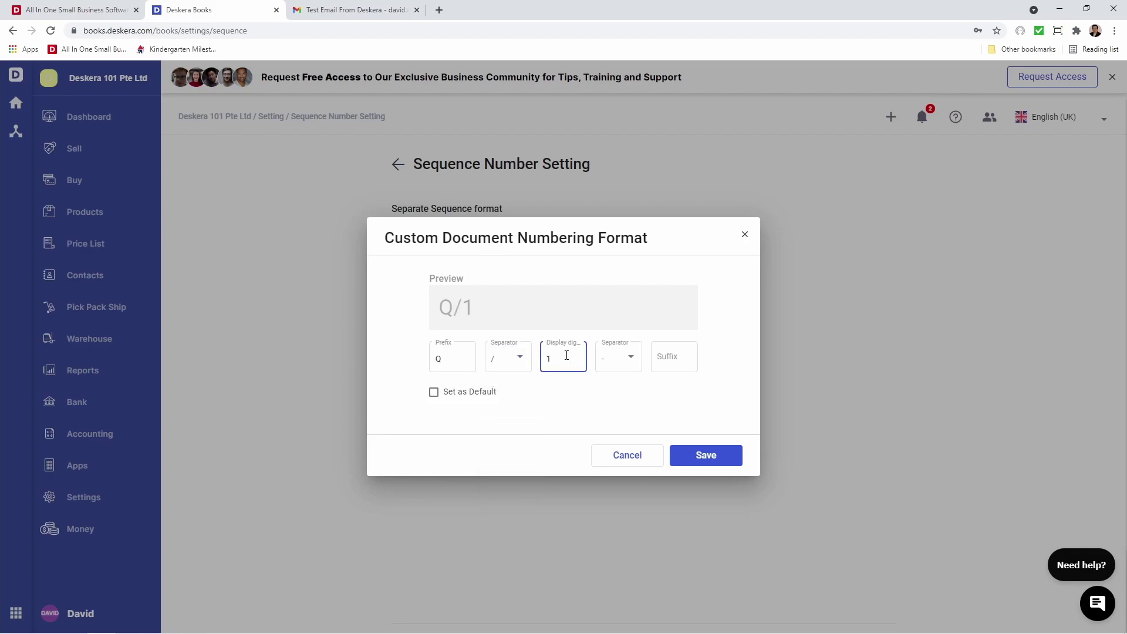
{"action": "key", "text": "BackSpace"}
{"action": "type", "text": "6"}
{"action": "left_click", "coordinate": [611, 363]}
{"action": "left_click", "coordinate": [611, 402]}
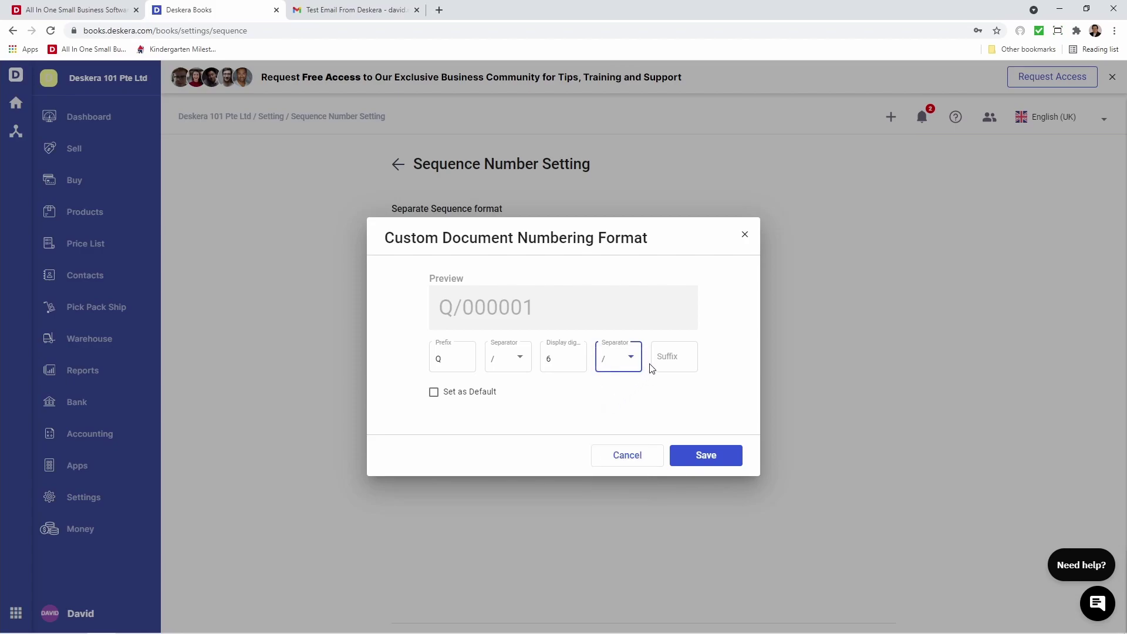
{"action": "left_click", "coordinate": [663, 359]}
{"action": "type", "text": "2021"}
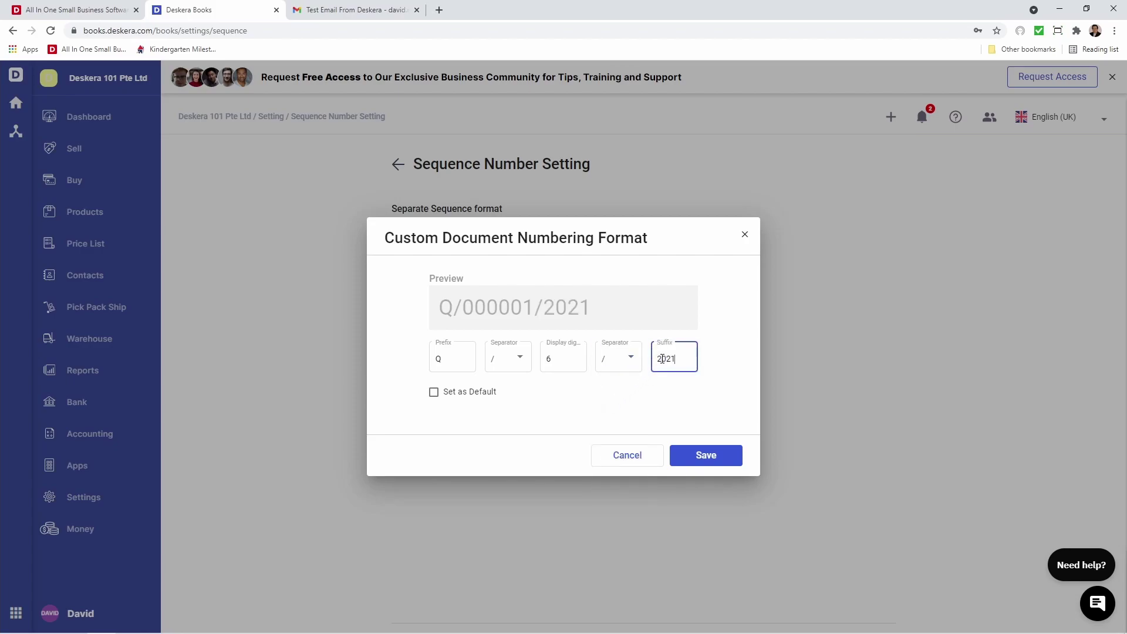
{"action": "left_click", "coordinate": [711, 461]}
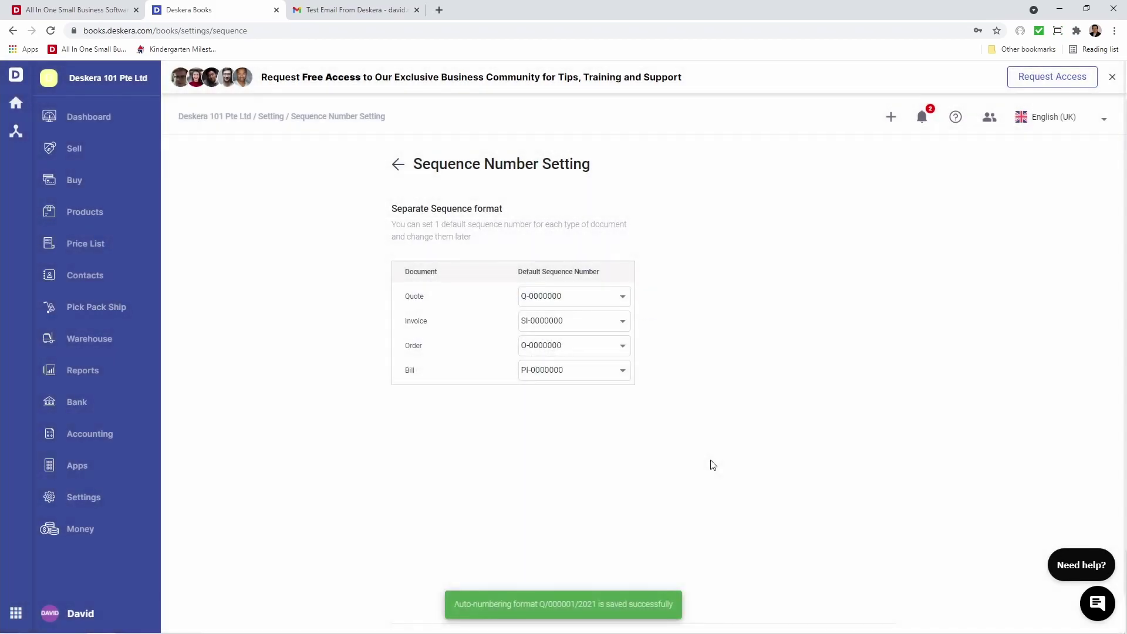
{"action": "left_click", "coordinate": [596, 301]}
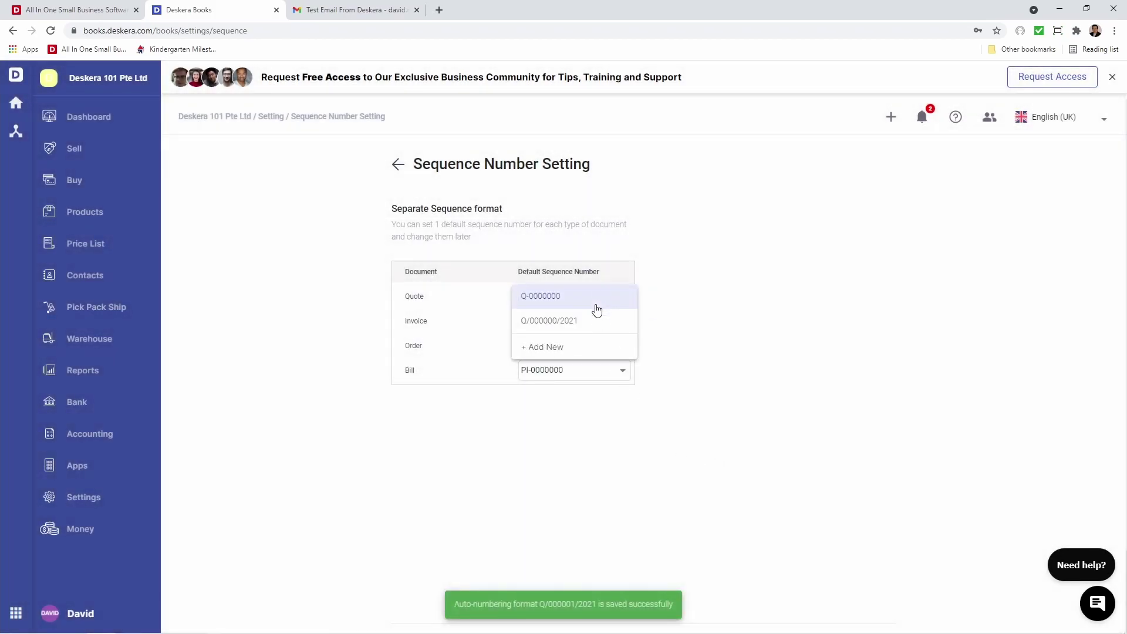
{"action": "left_click", "coordinate": [597, 322]}
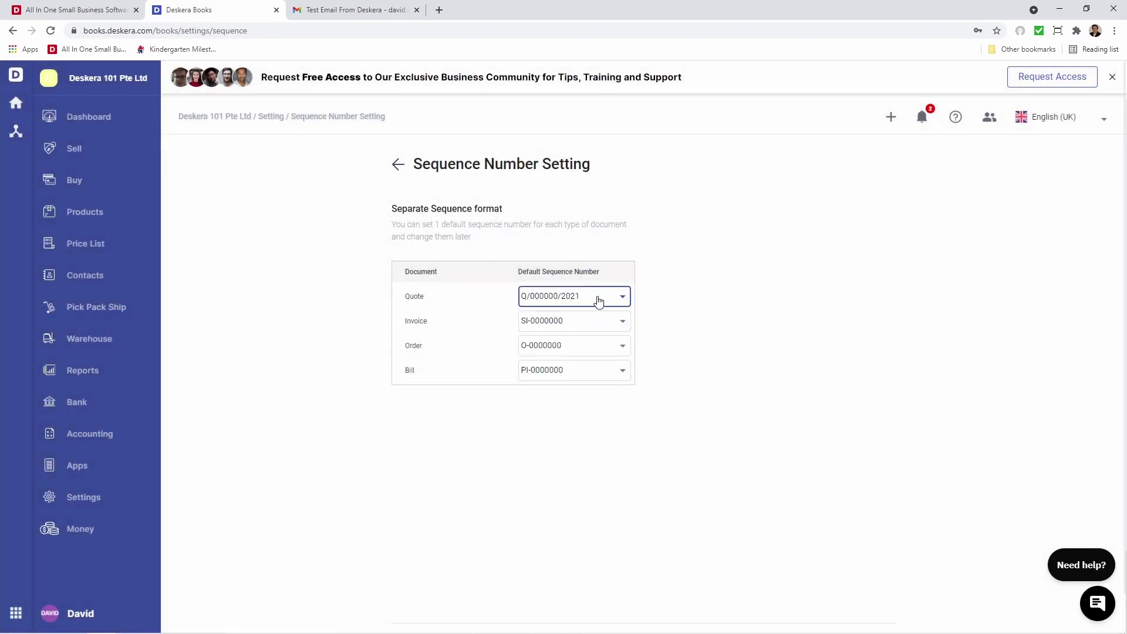
Begin a new Invoice numbering format with prefix S followed by a slash separator
{"action": "left_click", "coordinate": [538, 326]}
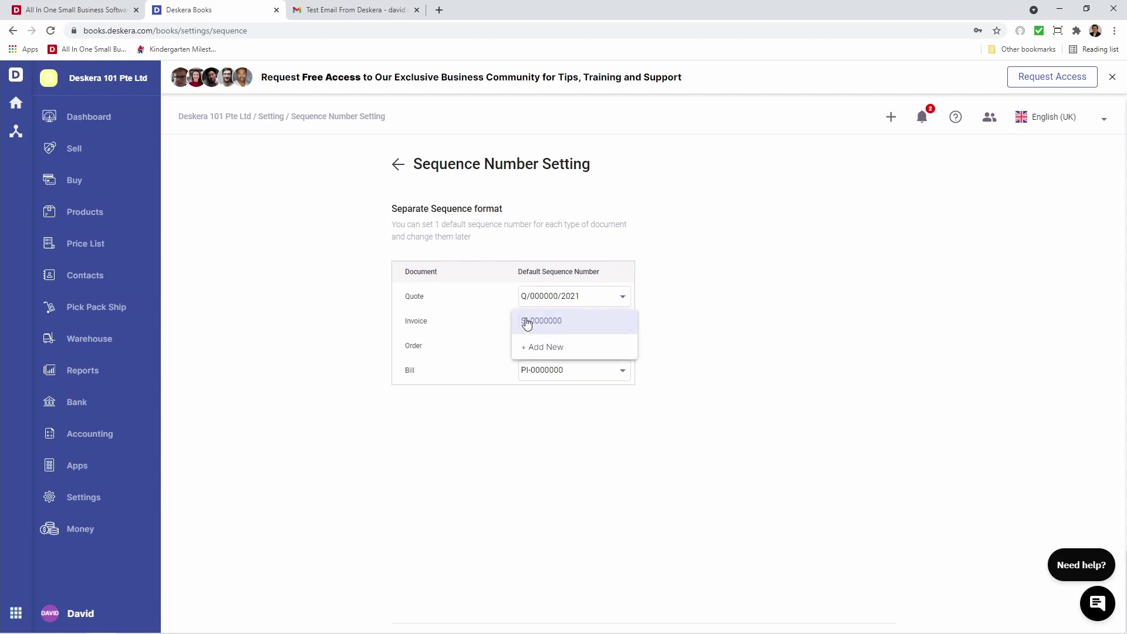
{"action": "left_click", "coordinate": [556, 347]}
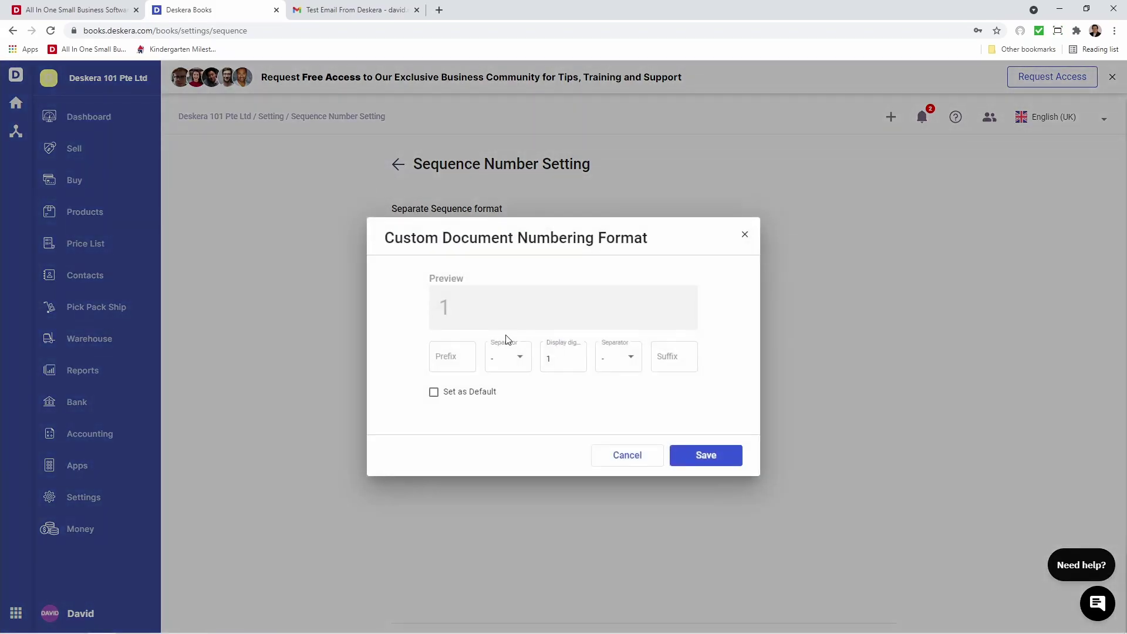
{"action": "left_click", "coordinate": [466, 356]}
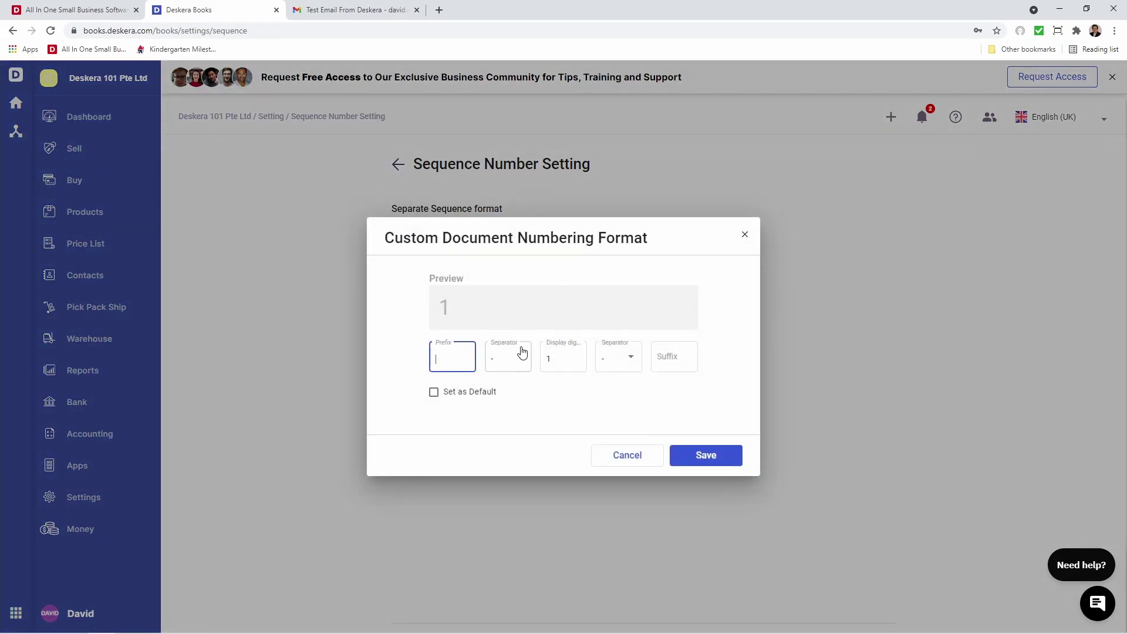
{"action": "type", "text": "S"}
{"action": "left_click", "coordinate": [522, 352]}
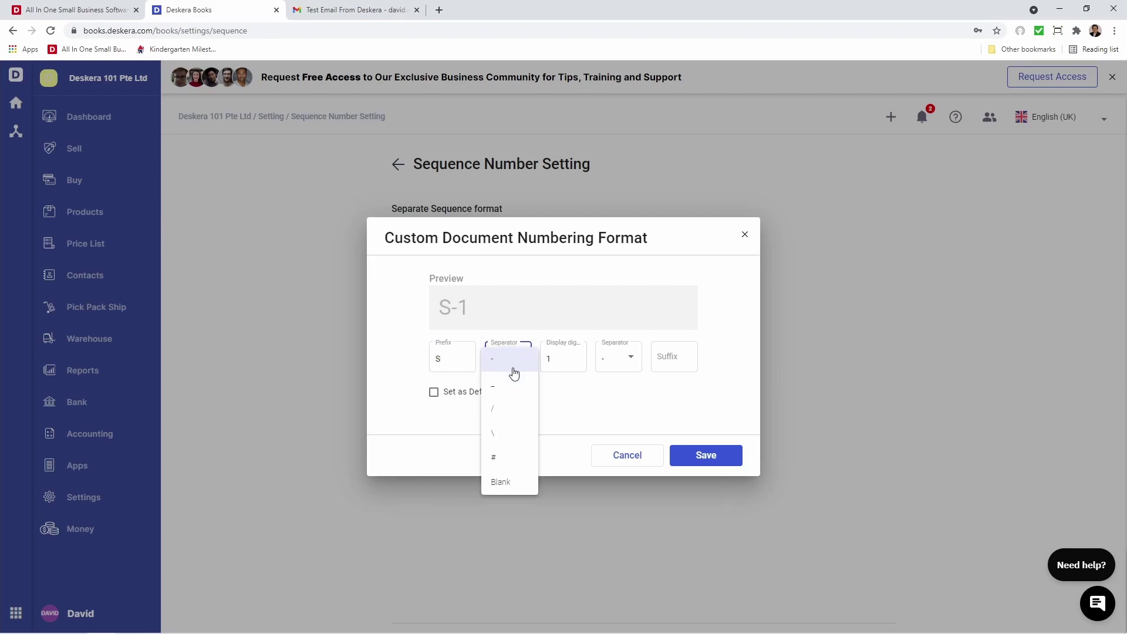
{"action": "left_click", "coordinate": [501, 403]}
Set 6 display digits, a slash before suffix 2021, and save the S/000001/2021 format
{"action": "left_click", "coordinate": [561, 369]}
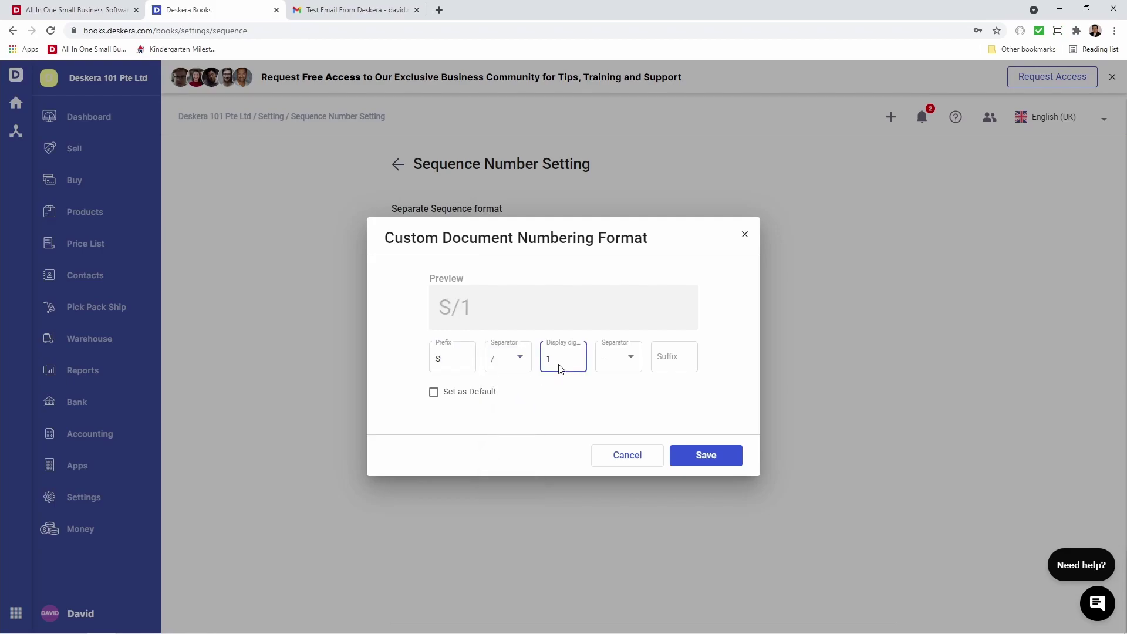
{"action": "key", "text": "BackSpace"}
{"action": "type", "text": "6"}
{"action": "left_click", "coordinate": [624, 360]}
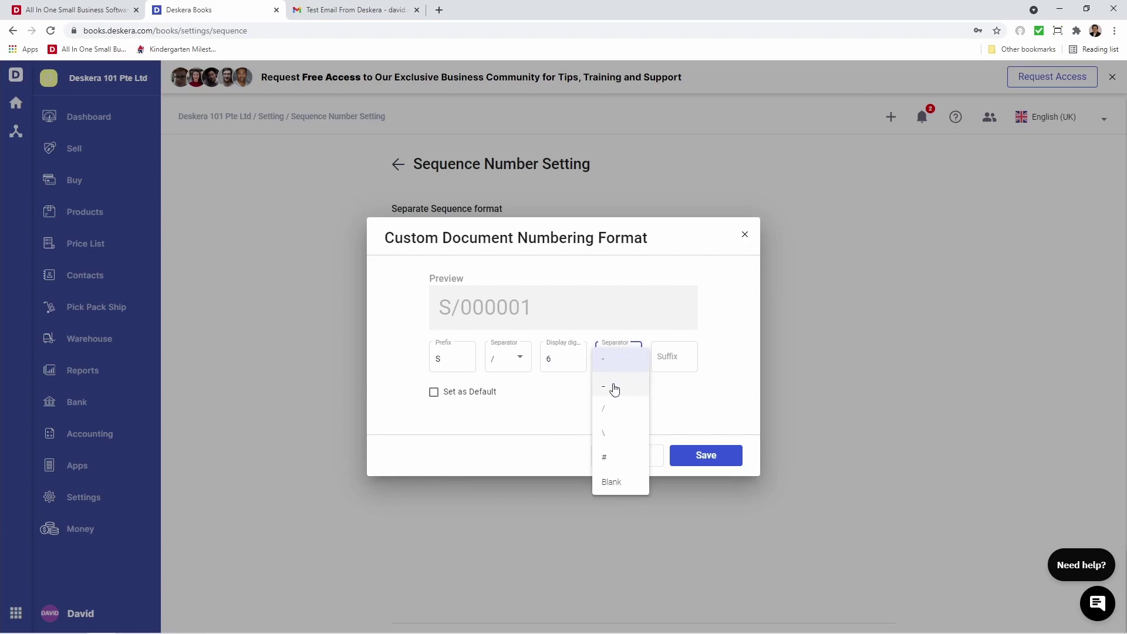
{"action": "left_click", "coordinate": [604, 408]}
{"action": "left_click", "coordinate": [665, 356]}
{"action": "type", "text": "202"}
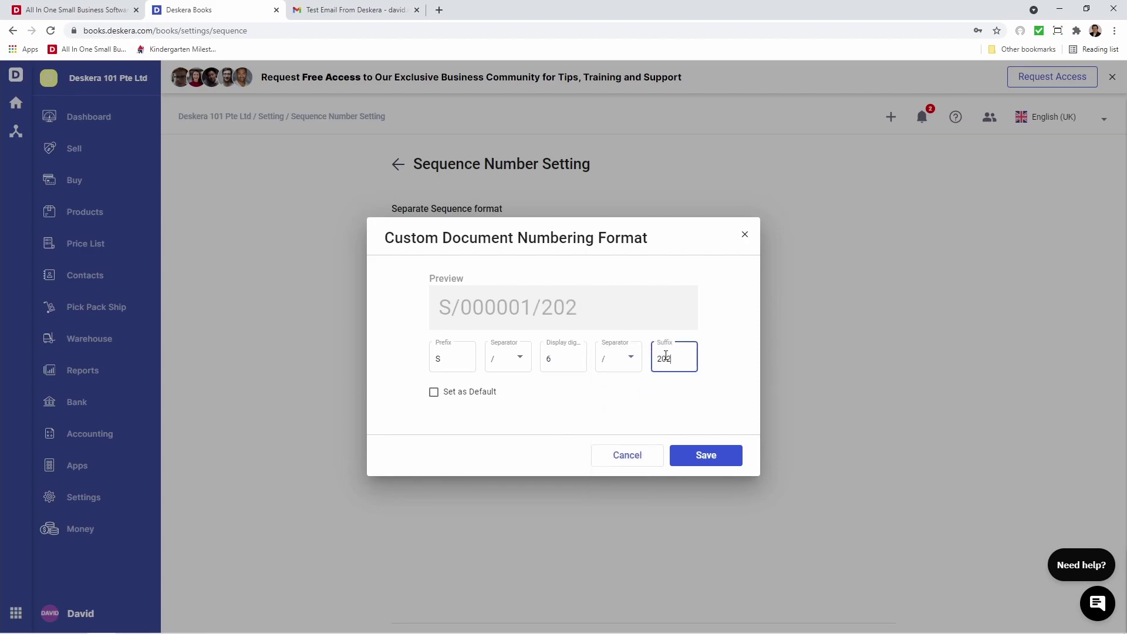
{"action": "type", "text": "1"}
{"action": "left_click", "coordinate": [706, 460]}
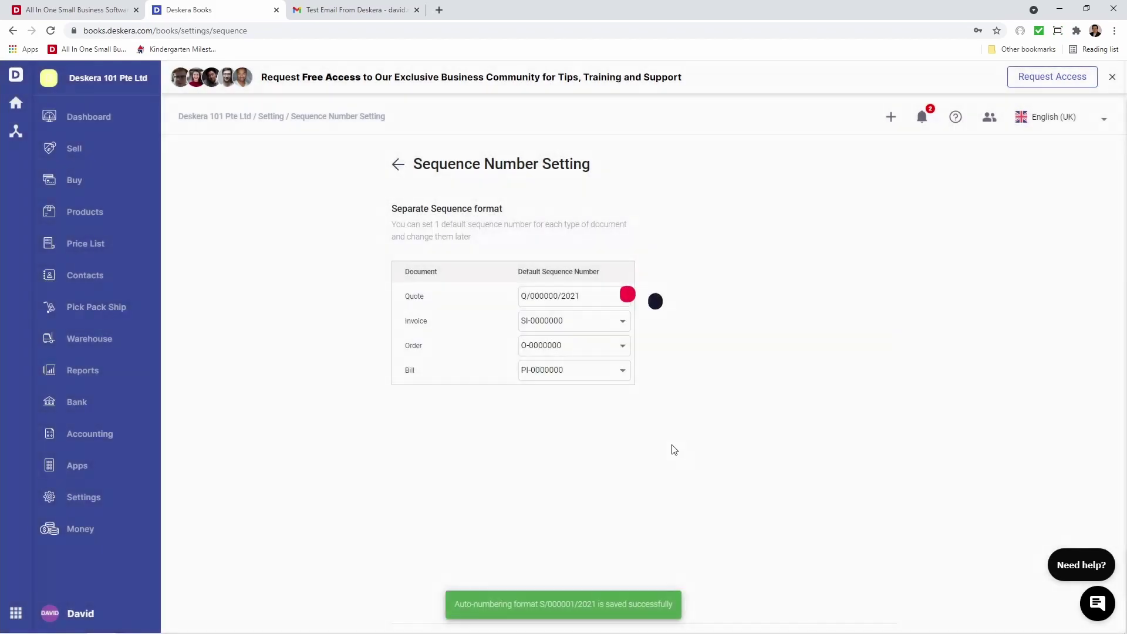
Switch invoices to S/000000/2021 numbering and begin an Order format with prefix O and a slash
{"action": "left_click", "coordinate": [574, 322]}
{"action": "left_click", "coordinate": [576, 346]}
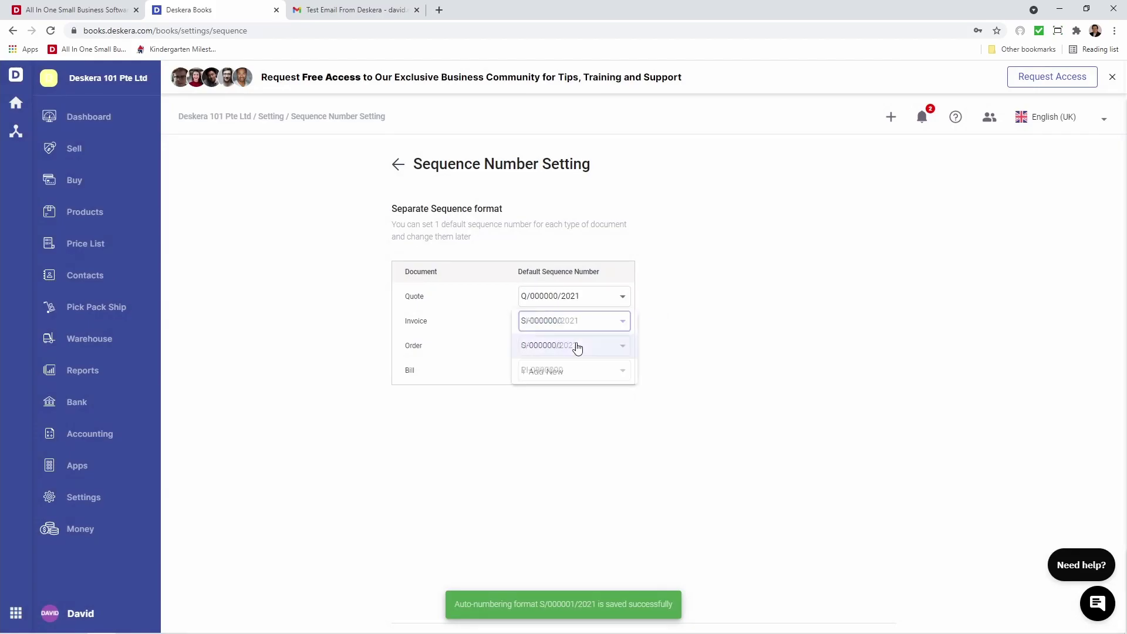
{"action": "left_click", "coordinate": [575, 351]}
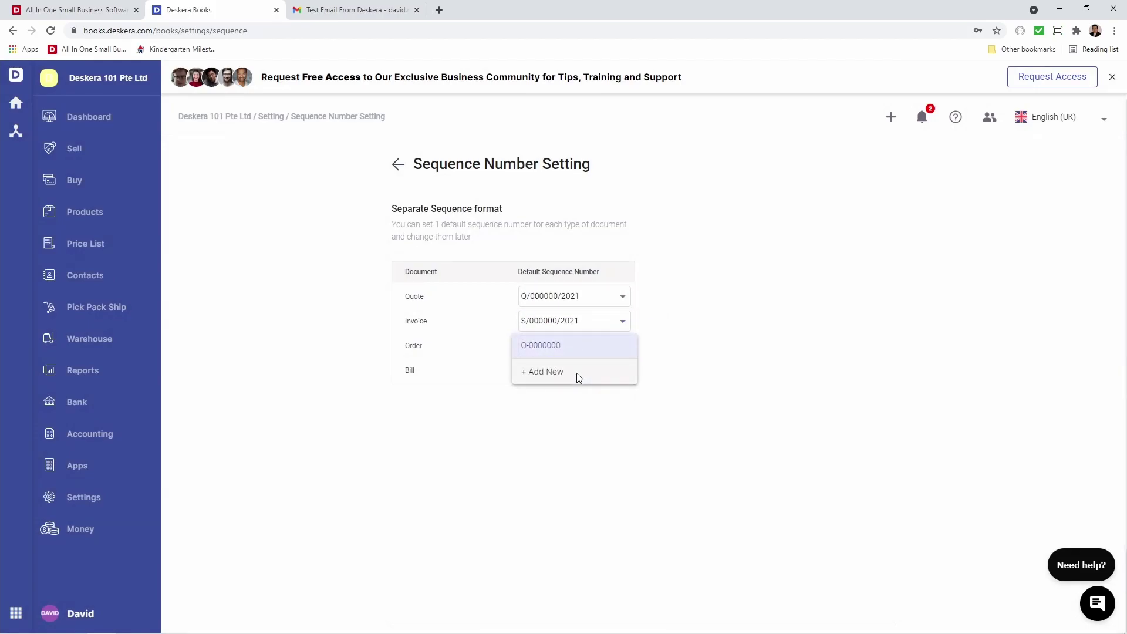
{"action": "left_click", "coordinate": [577, 374]}
{"action": "left_click", "coordinate": [473, 359]}
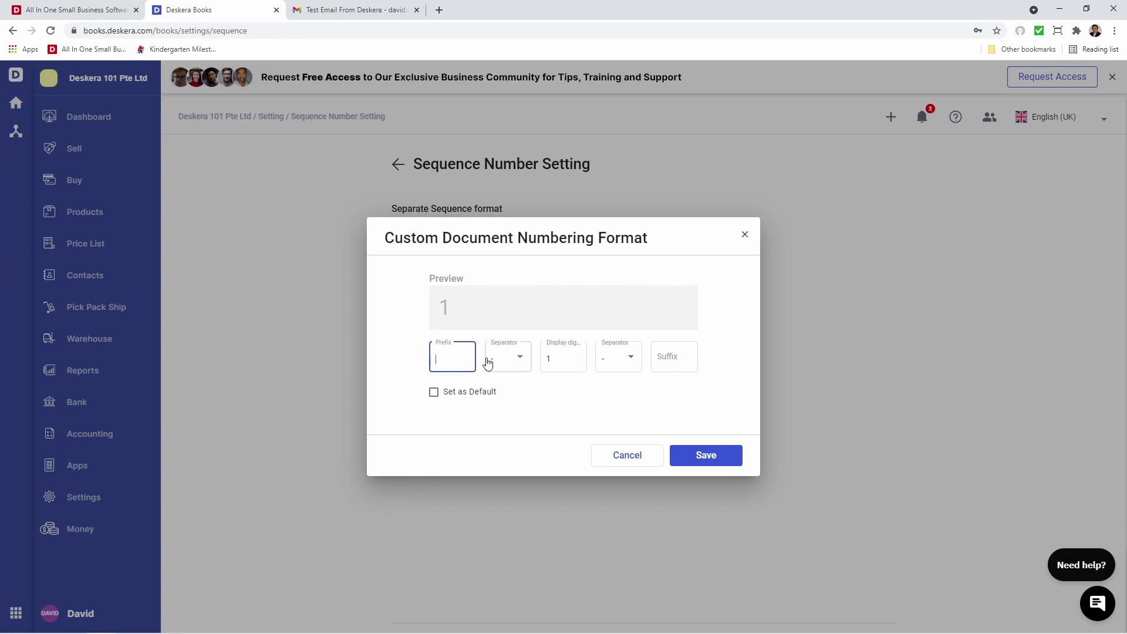
{"action": "type", "text": "O"}
{"action": "left_click", "coordinate": [498, 365]}
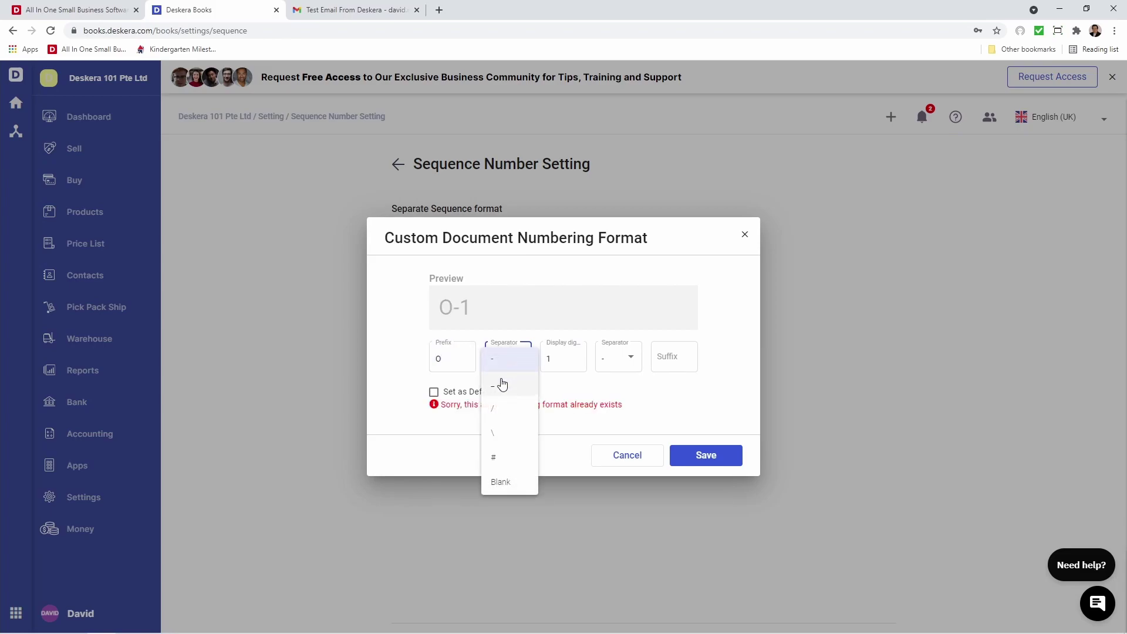
{"action": "left_click", "coordinate": [498, 410]}
Finish the Order format with 6 digits, a slash and suffix 2021, saved as default; start a Bill format
{"action": "left_click", "coordinate": [560, 370]}
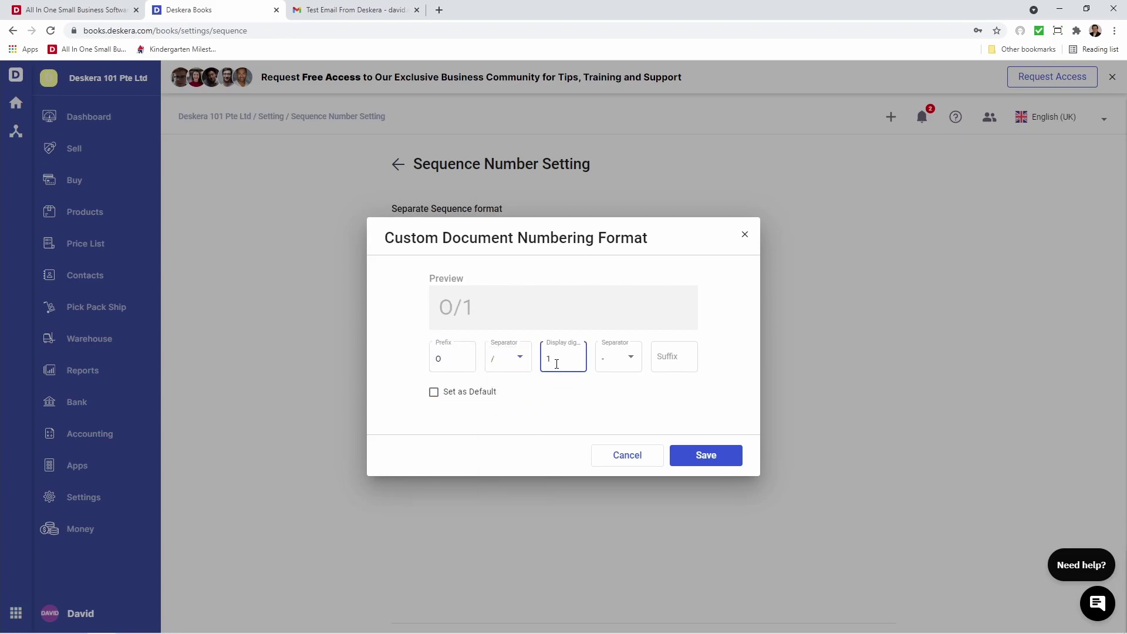
{"action": "key", "text": "BackSpace"}
{"action": "type", "text": "6"}
{"action": "left_click", "coordinate": [632, 370]}
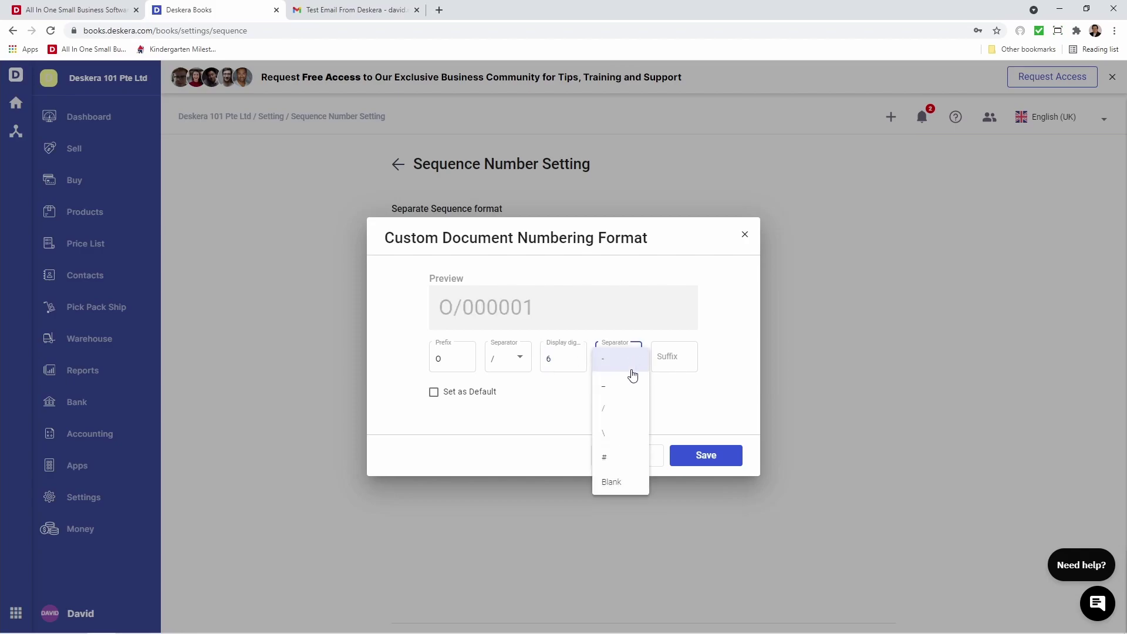
{"action": "left_click", "coordinate": [610, 408]}
{"action": "left_click", "coordinate": [668, 358]}
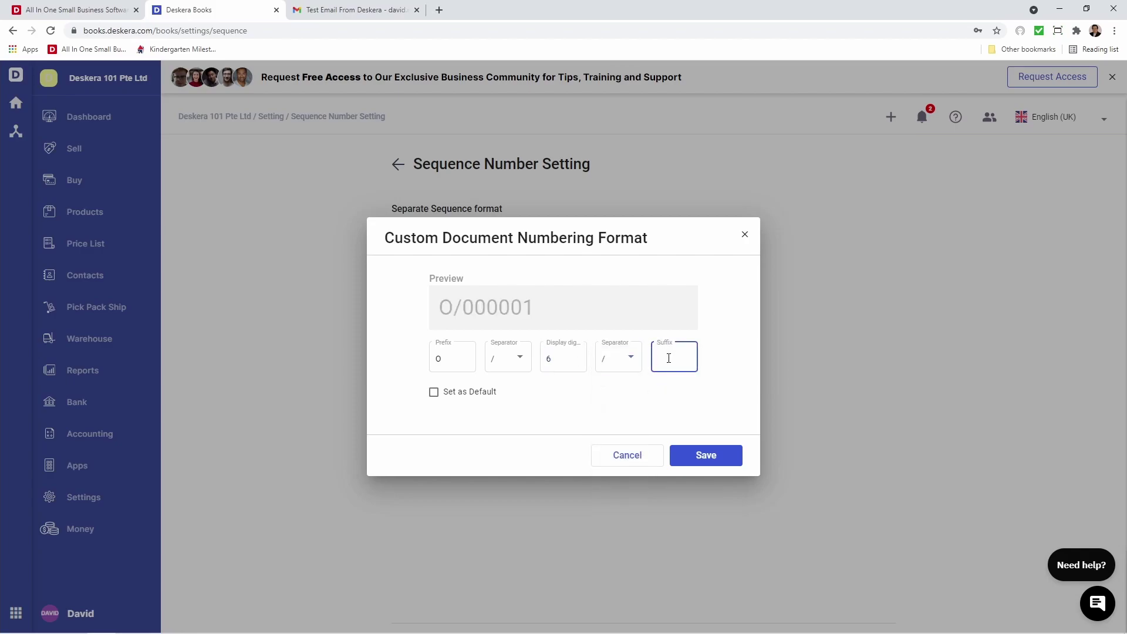
{"action": "type", "text": "2021"}
{"action": "left_click", "coordinate": [465, 392]}
{"action": "left_click", "coordinate": [707, 456]}
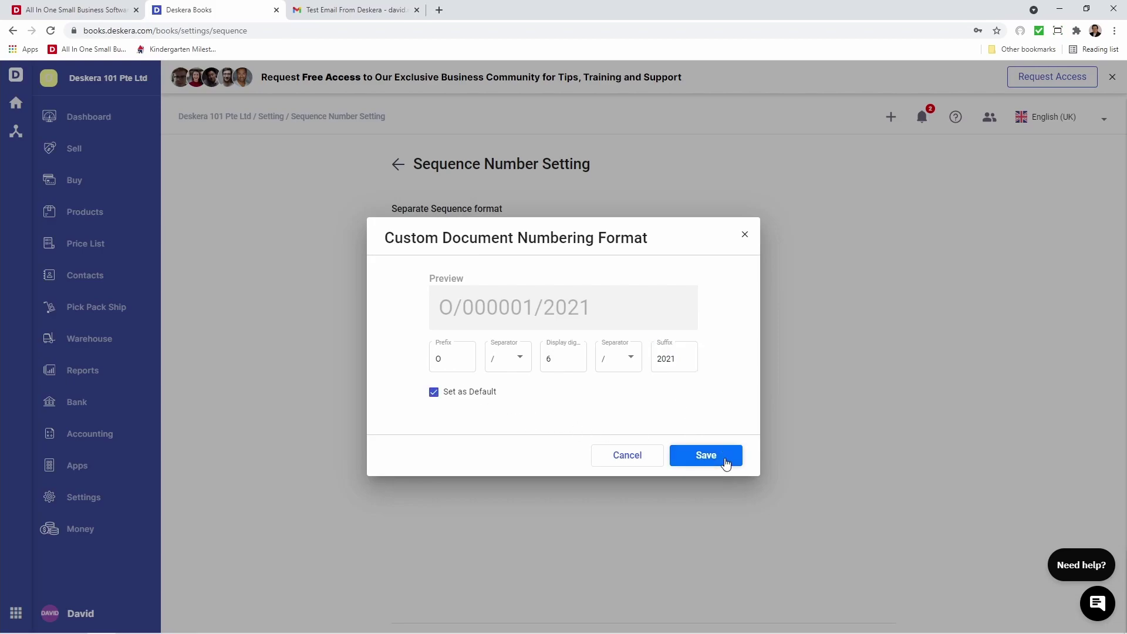
{"action": "left_click", "coordinate": [576, 371]}
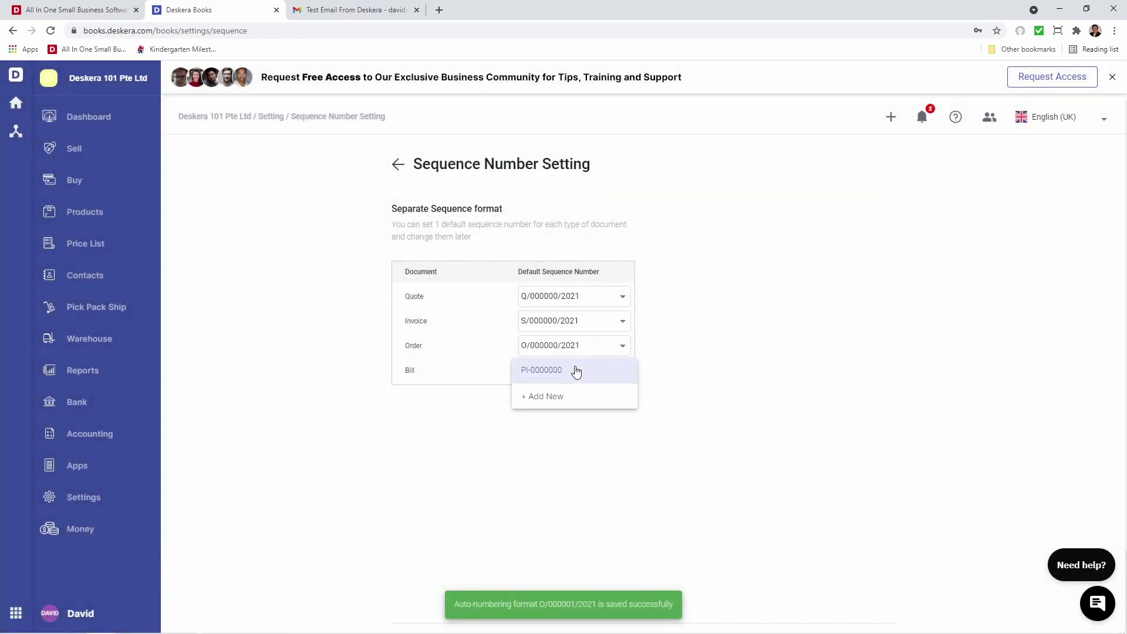
{"action": "left_click", "coordinate": [569, 390]}
Give the new Bill format prefix B followed by a slash separator
{"action": "left_click", "coordinate": [464, 358]}
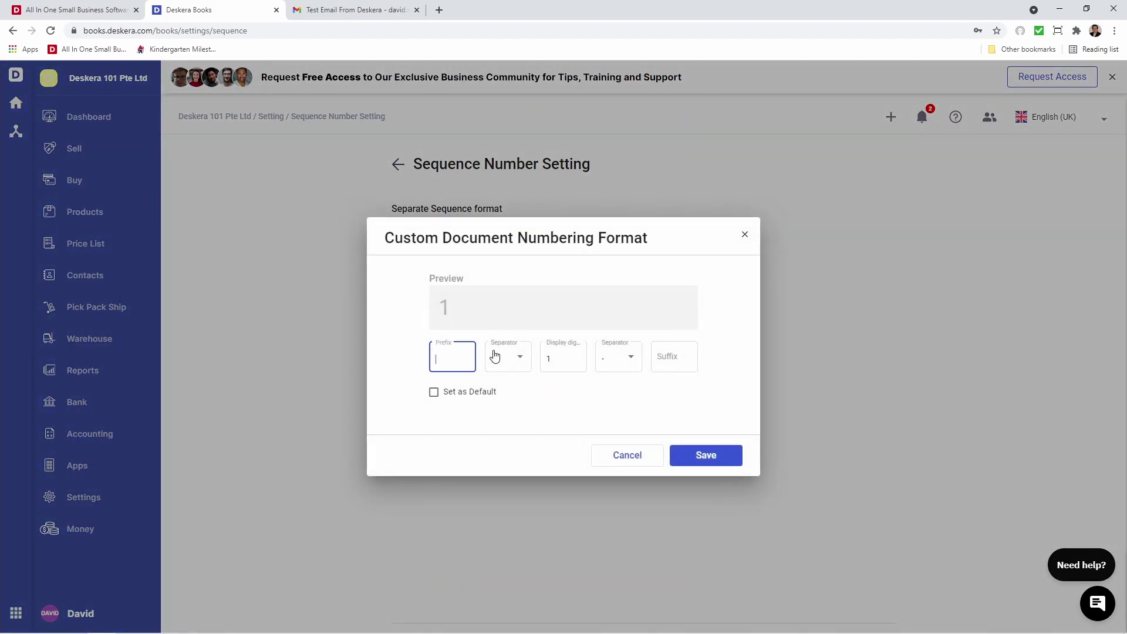
{"action": "type", "text": "P"}
{"action": "left_click", "coordinate": [499, 356]}
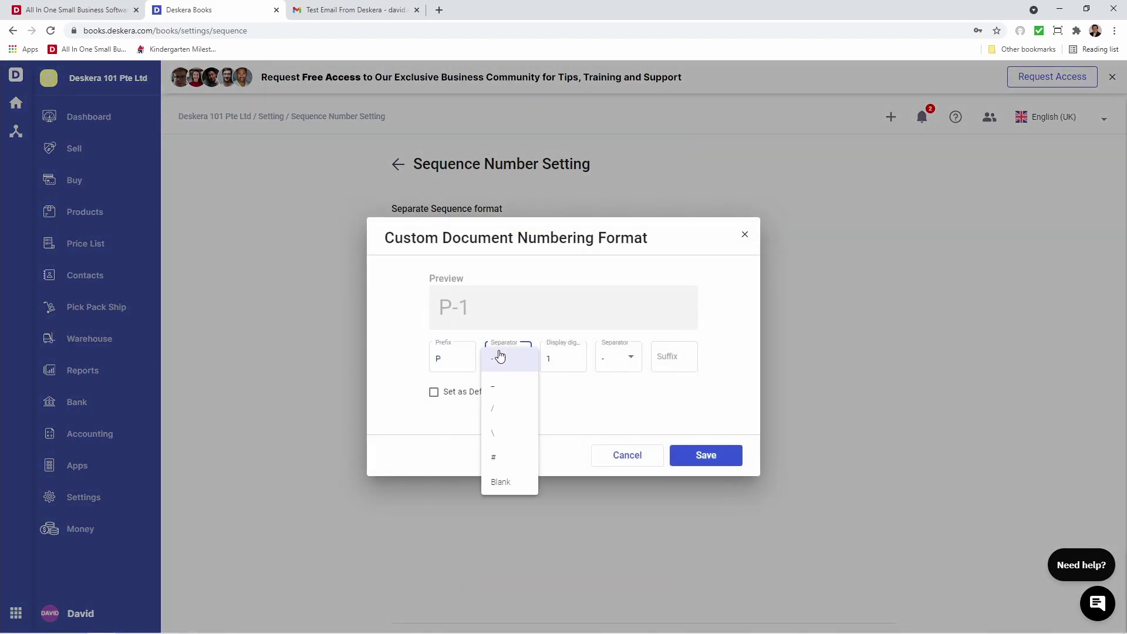
{"action": "left_click", "coordinate": [503, 409]}
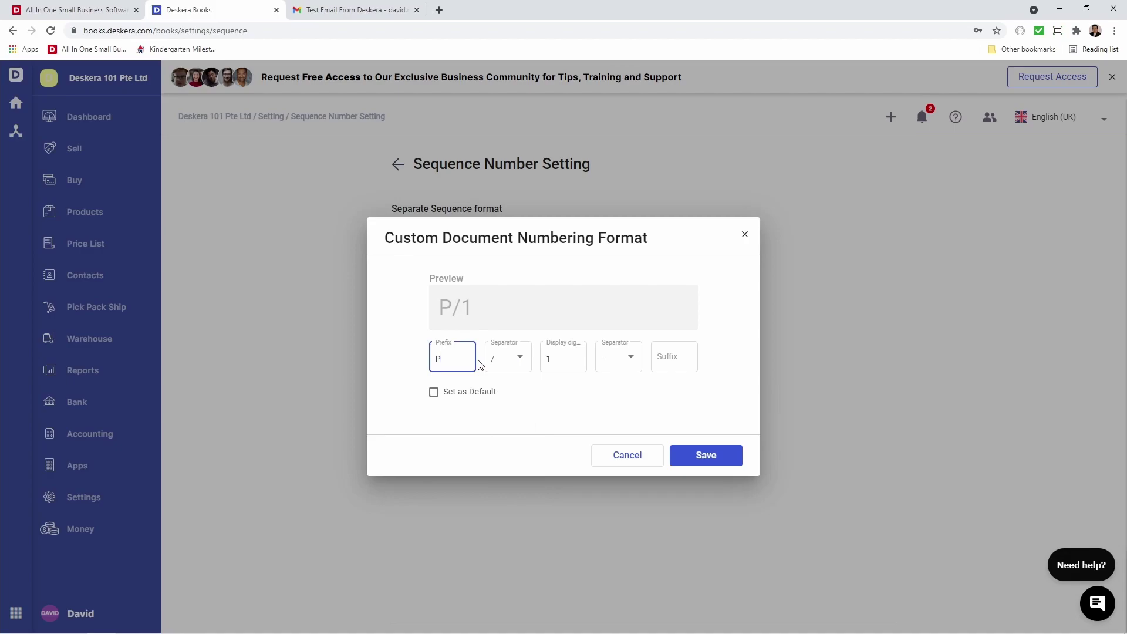
{"action": "key", "text": "BackSpace"}
{"action": "type", "text": "B"}
Set 6 display digits, a slash before suffix 2021, and save B/000001/2021 as the default
{"action": "left_click", "coordinate": [572, 372]}
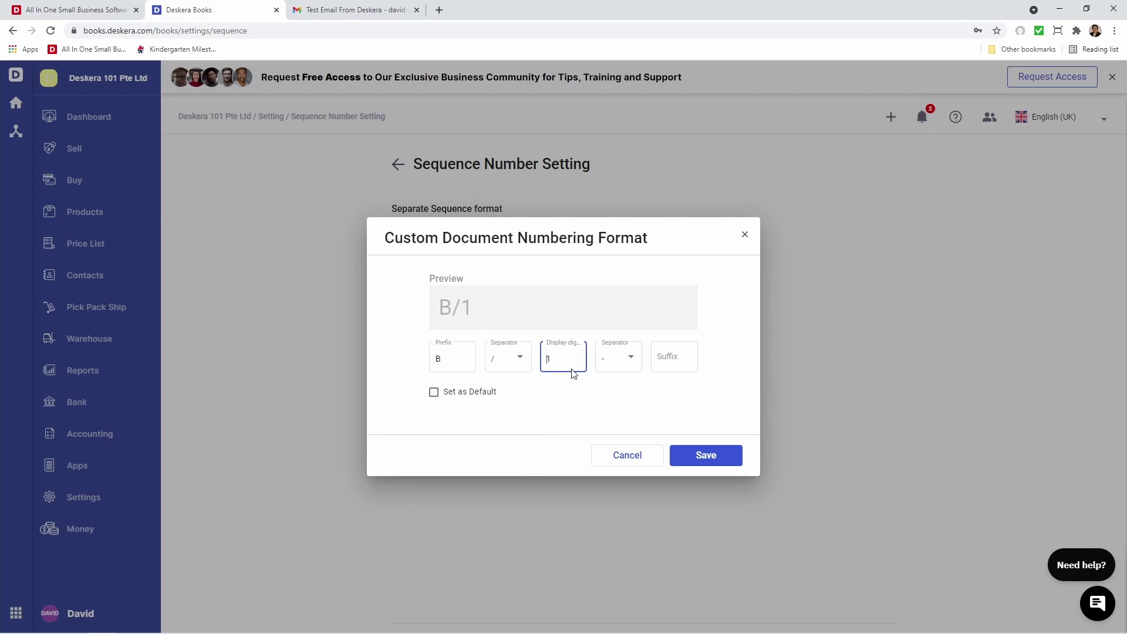
{"action": "key", "text": "BackSpace"}
{"action": "type", "text": "6"}
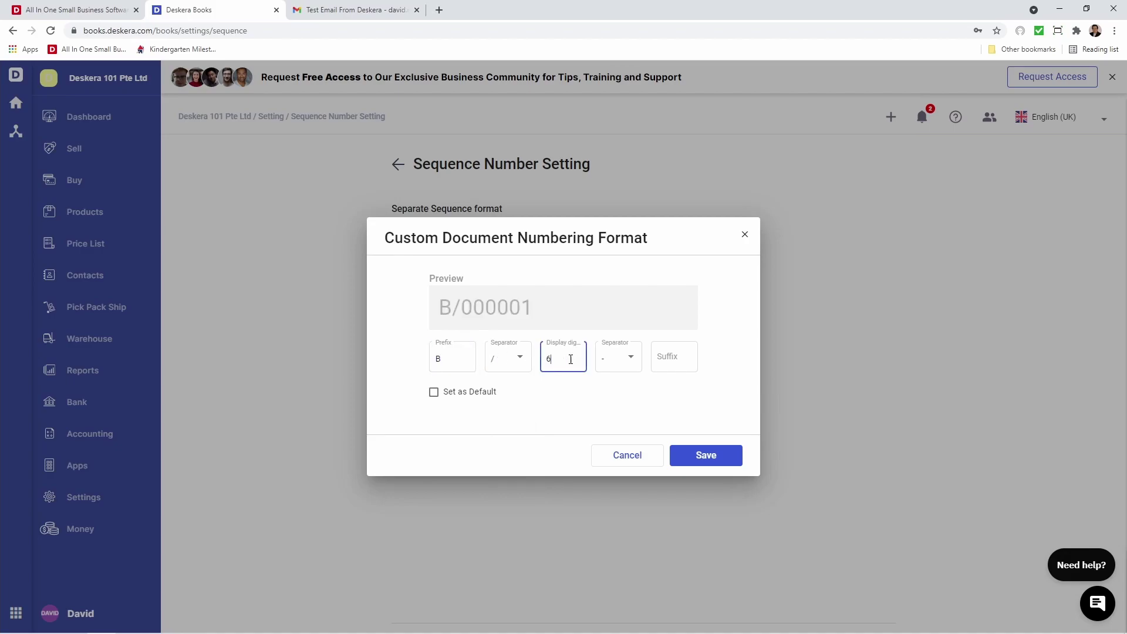
{"action": "left_click", "coordinate": [620, 357]}
{"action": "left_click", "coordinate": [610, 409]}
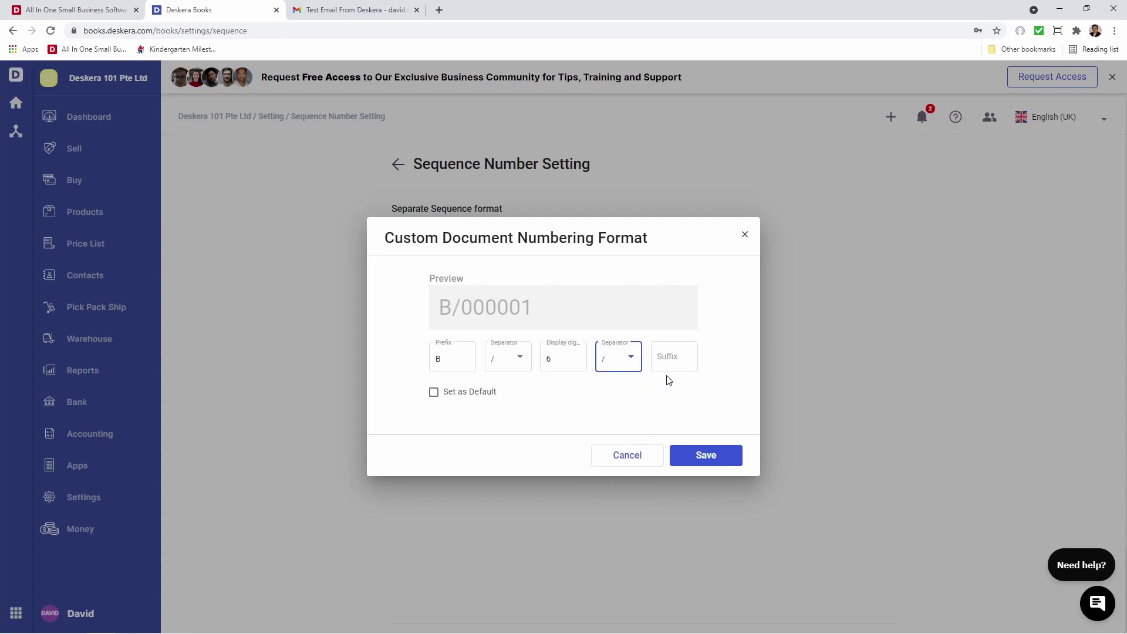
{"action": "left_click", "coordinate": [669, 359]}
{"action": "type", "text": "2021"}
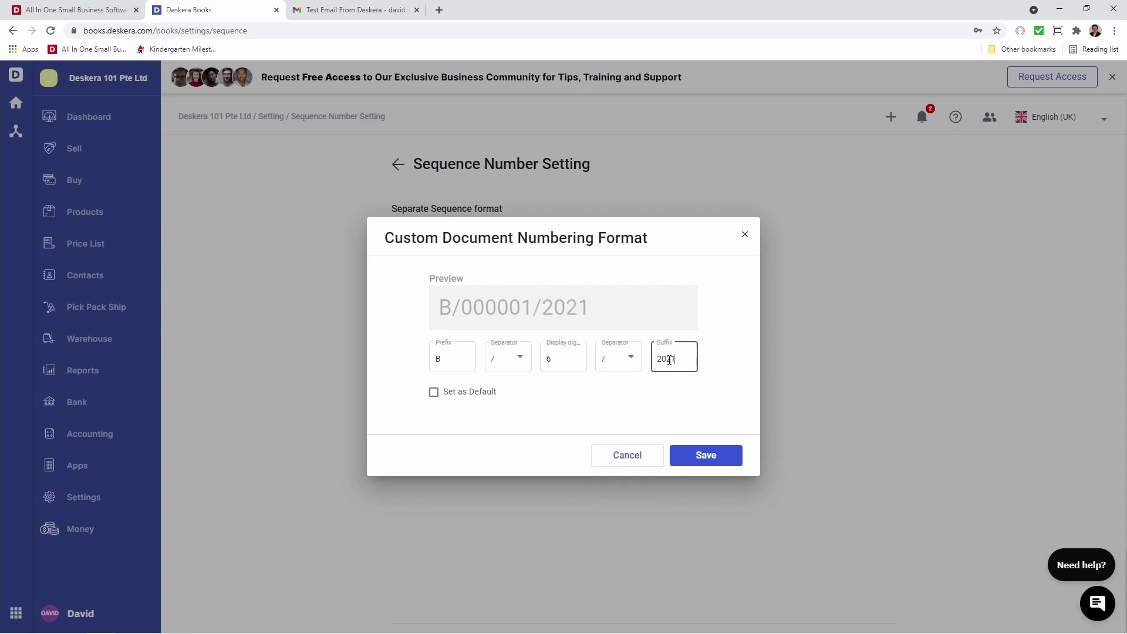
{"action": "left_click", "coordinate": [460, 394]}
{"action": "left_click", "coordinate": [730, 456]}
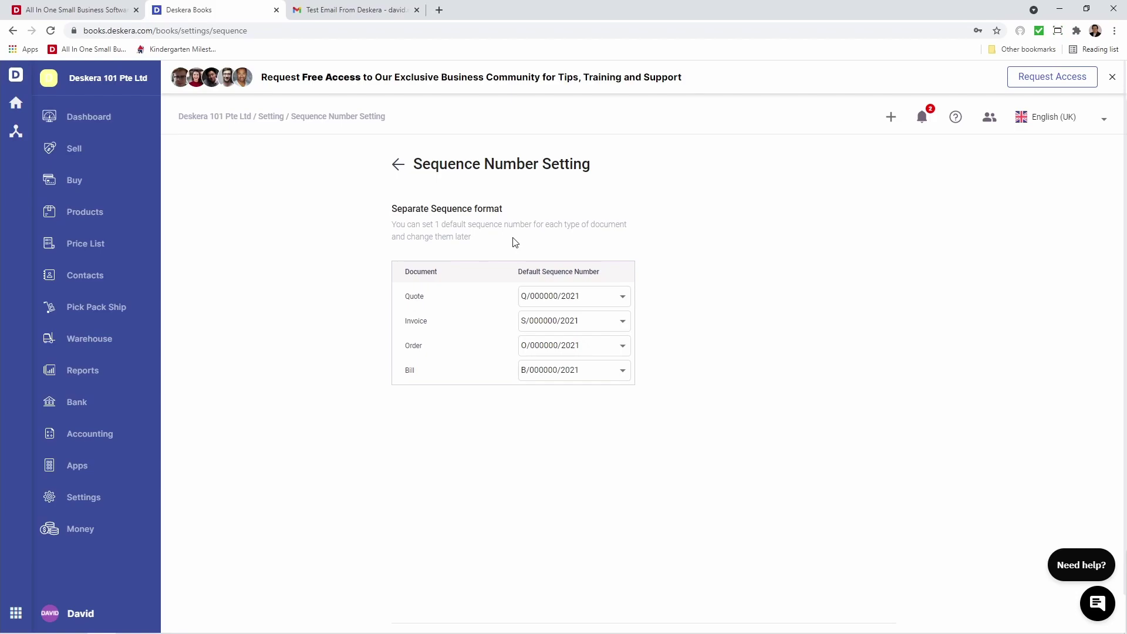
Confirm the sequence number settings and return to the Settings overview
{"action": "scroll", "coordinate": [528, 218], "scroll_direction": "down", "scroll_amount": 1}
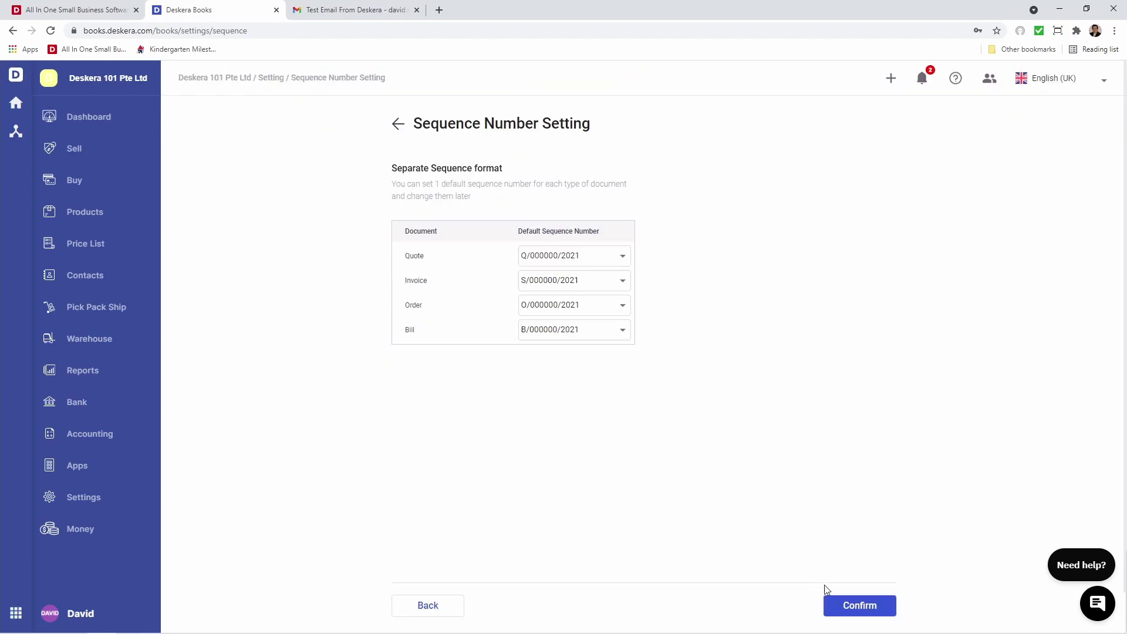
{"action": "left_click", "coordinate": [850, 601]}
{"action": "left_click", "coordinate": [850, 605]}
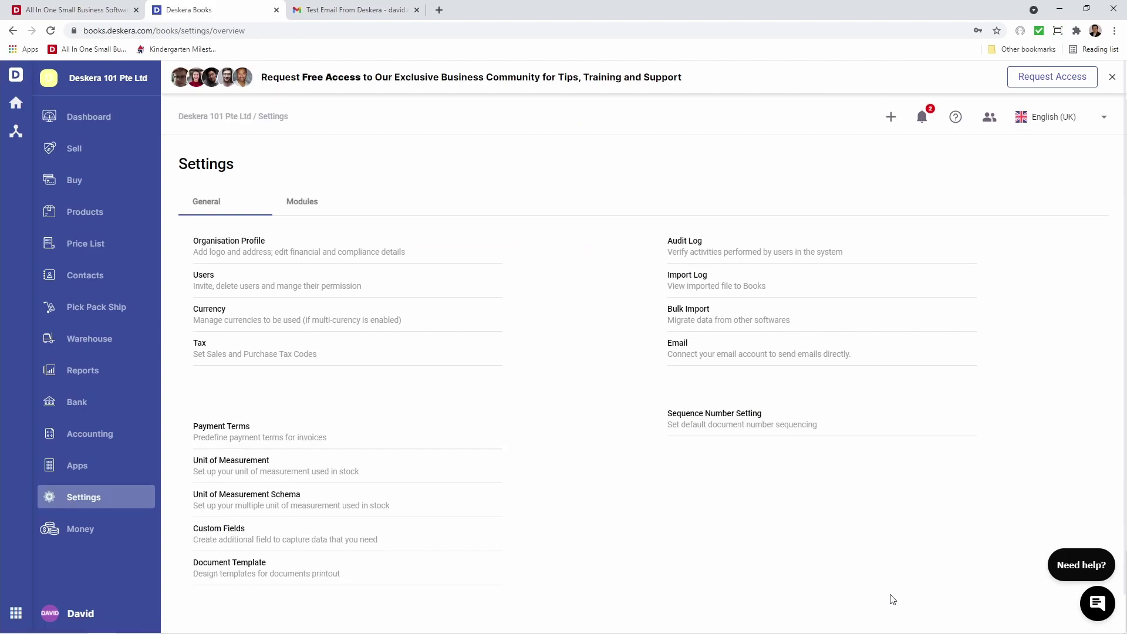